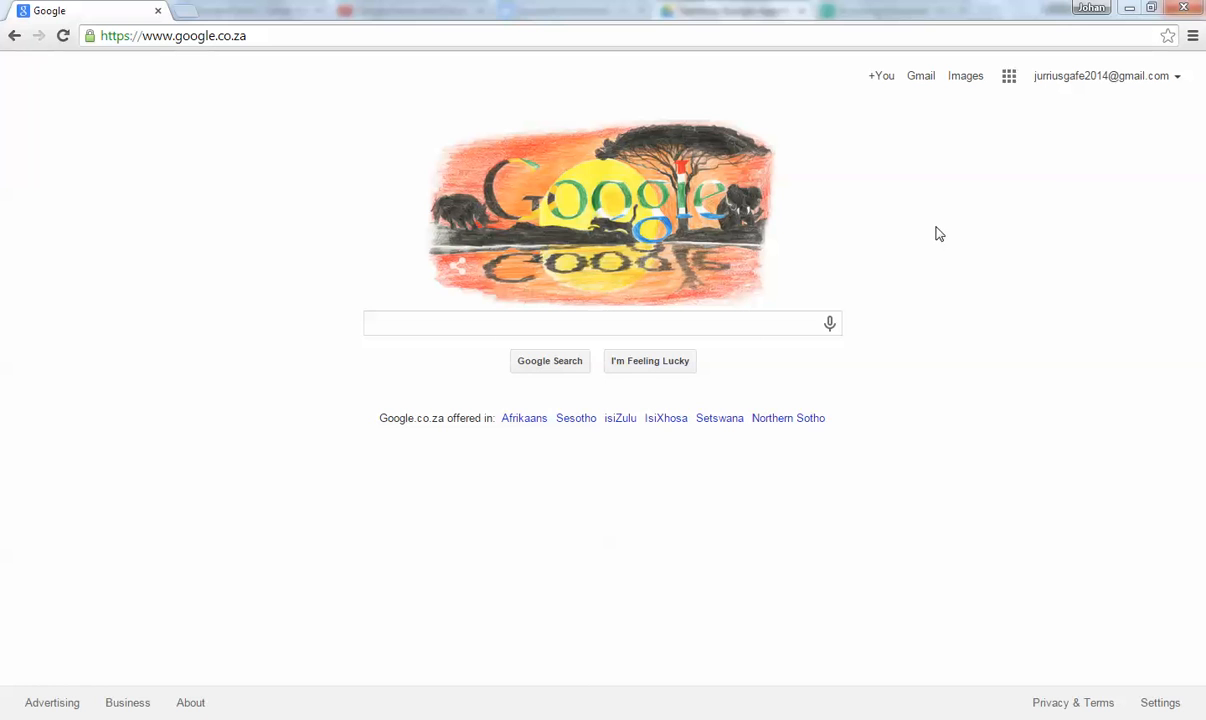
From the apps grid, go to Google Drive and create a new blank Google Form.
left_click(1010, 79)
left_click(1056, 363)
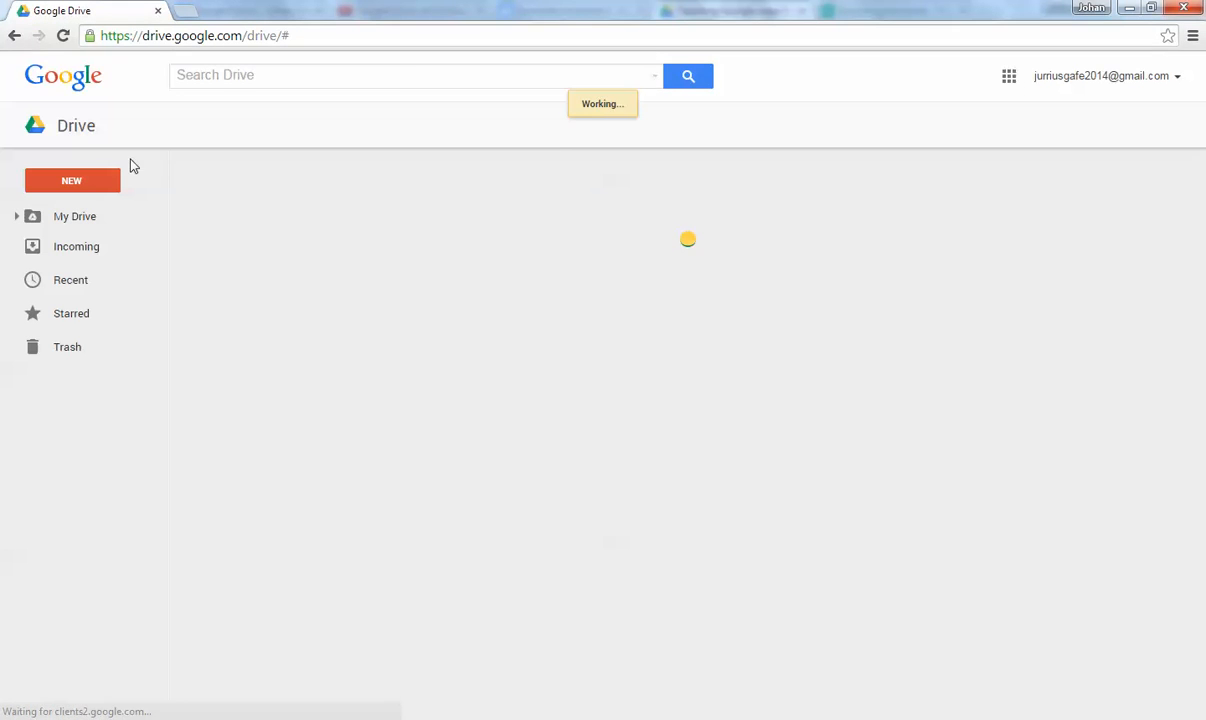
left_click(72, 180)
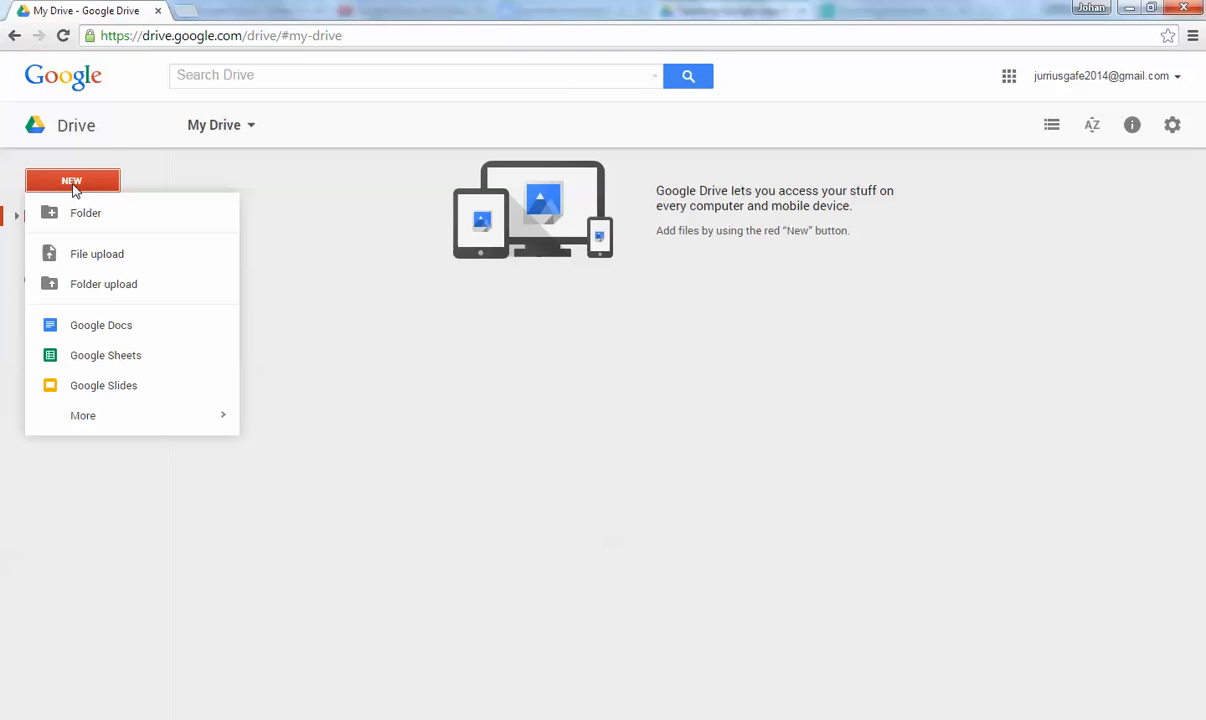
mouse_move(99, 418)
left_click(305, 423)
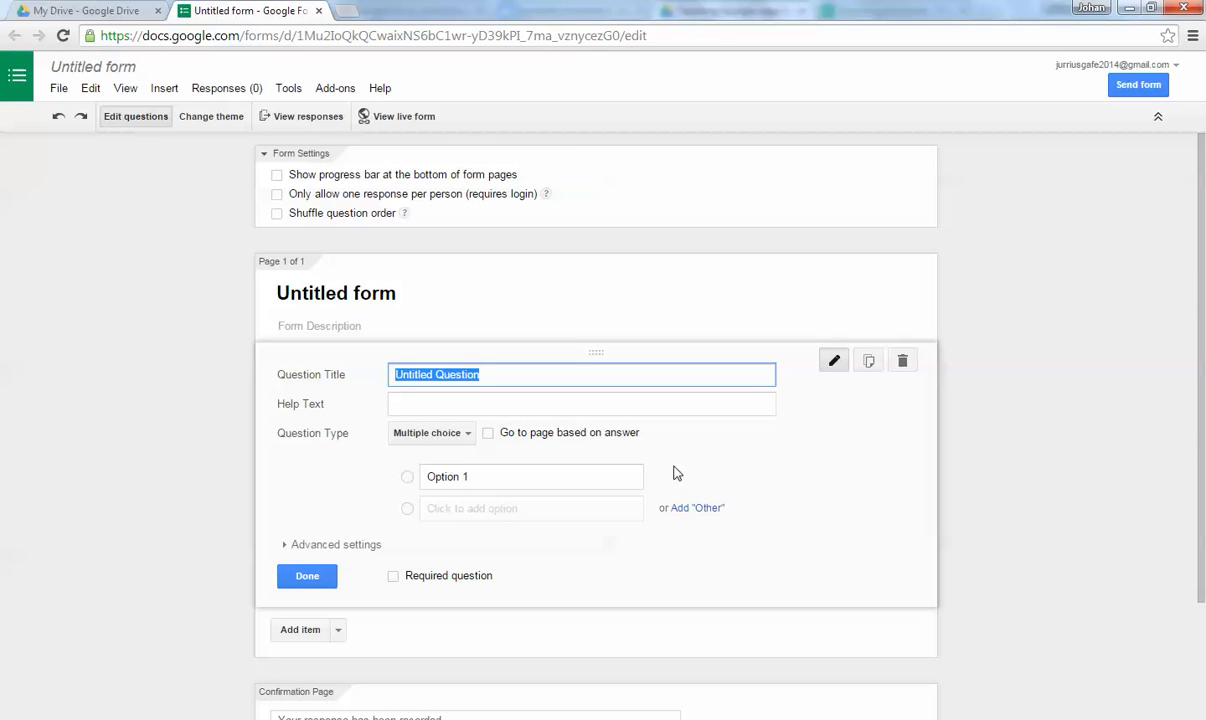
Rename the form to 'Attendance of Course'.
left_click(128, 72)
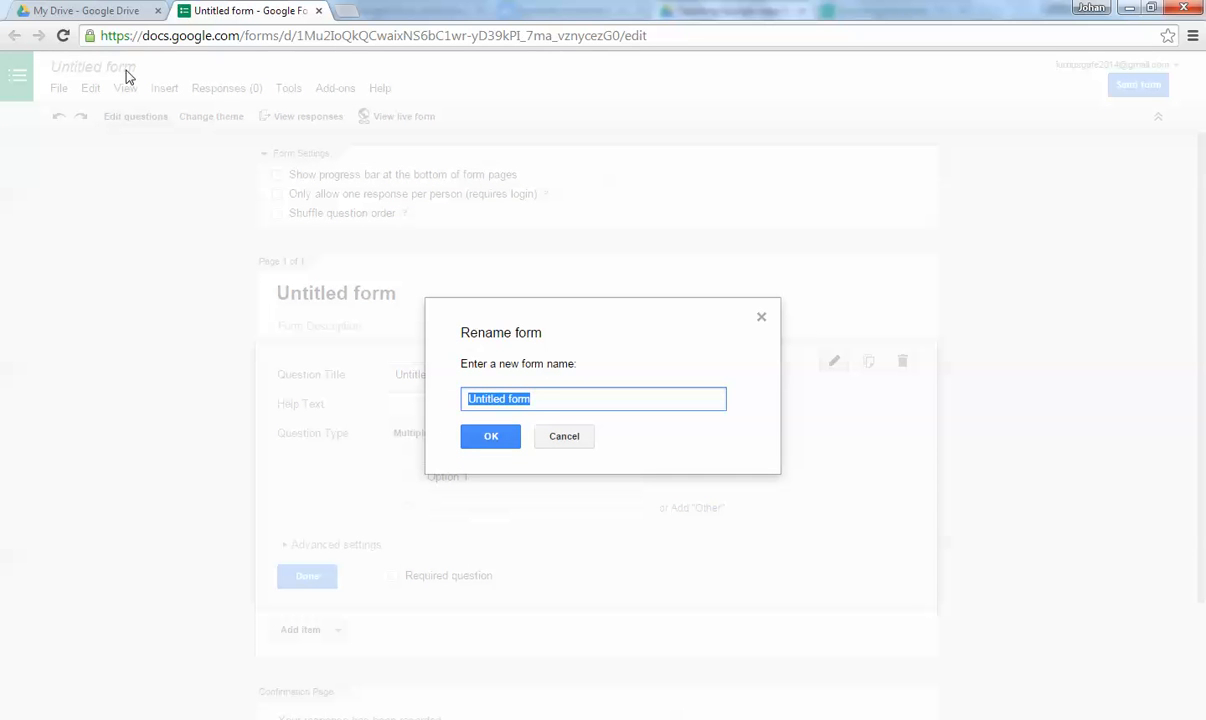
type("Attenda")
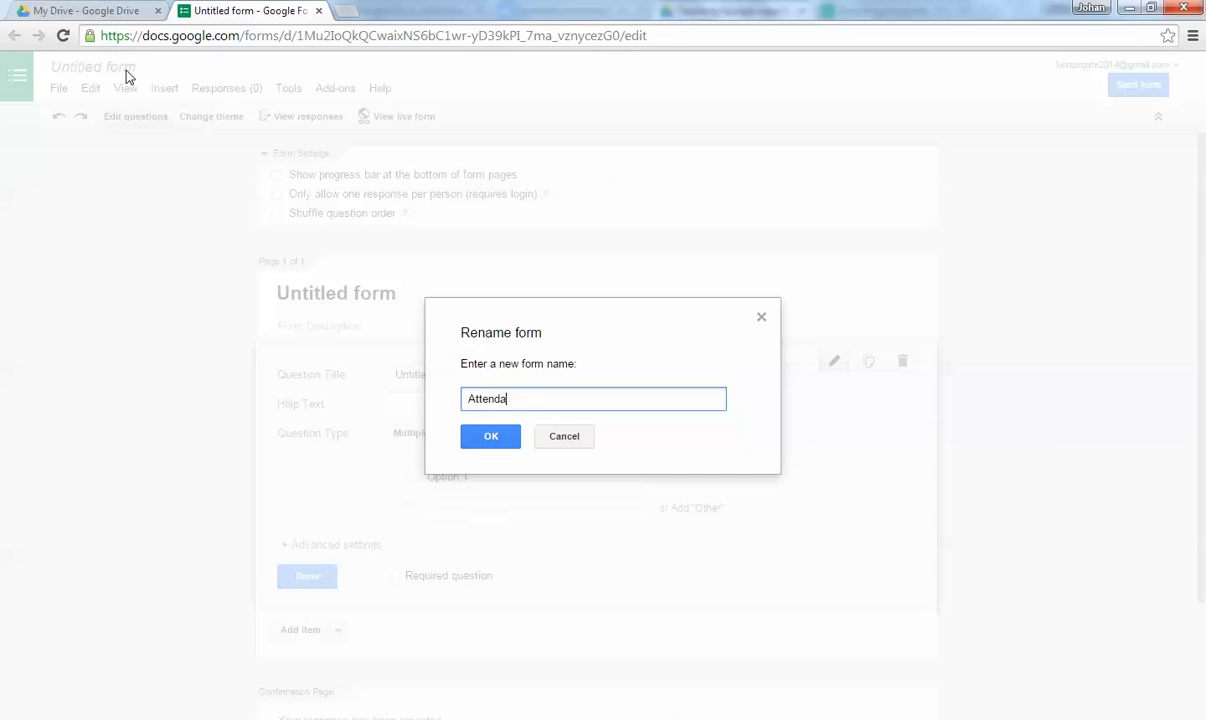
type("nce of Course")
left_click(480, 435)
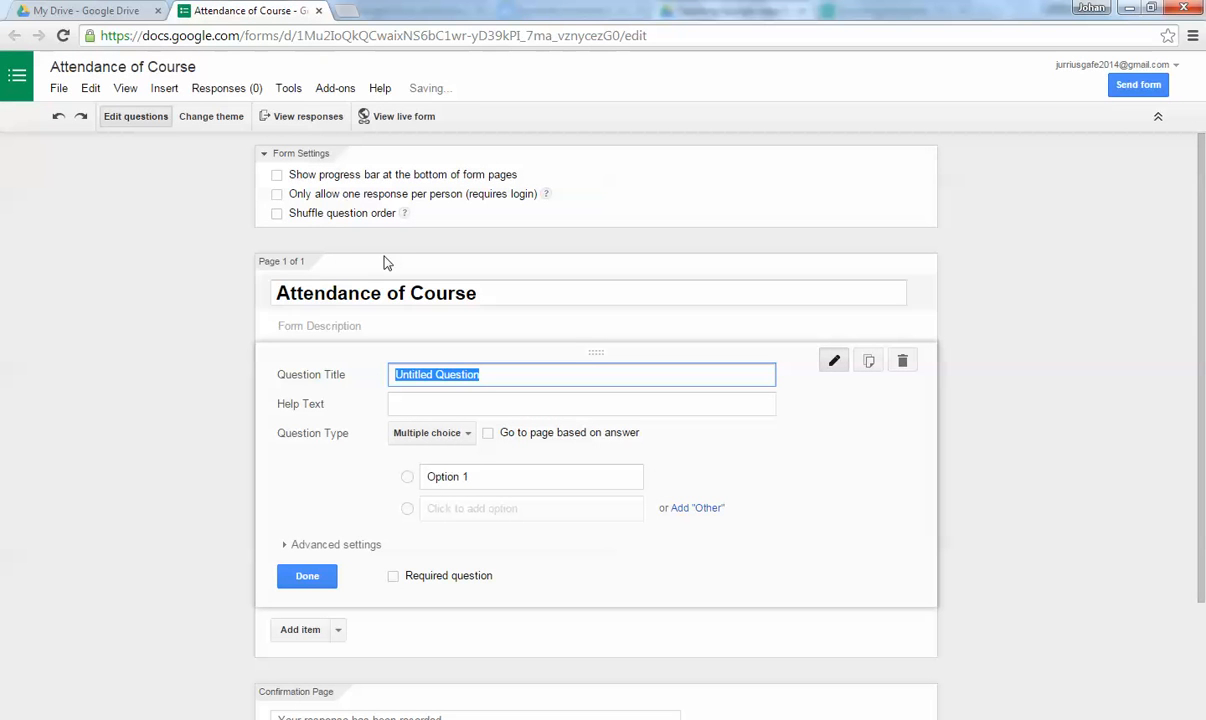
Make the first question a required Text question titled 'Your first name and last name'.
left_click(469, 437)
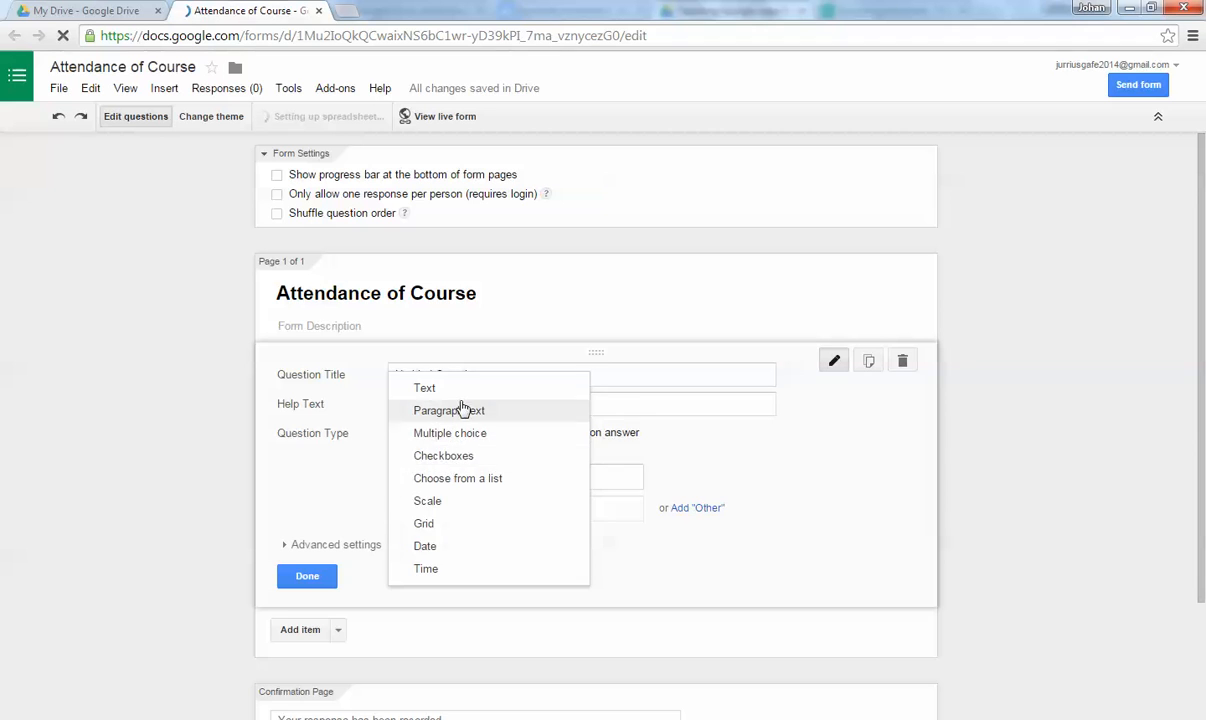
left_click(463, 390)
left_click(505, 376)
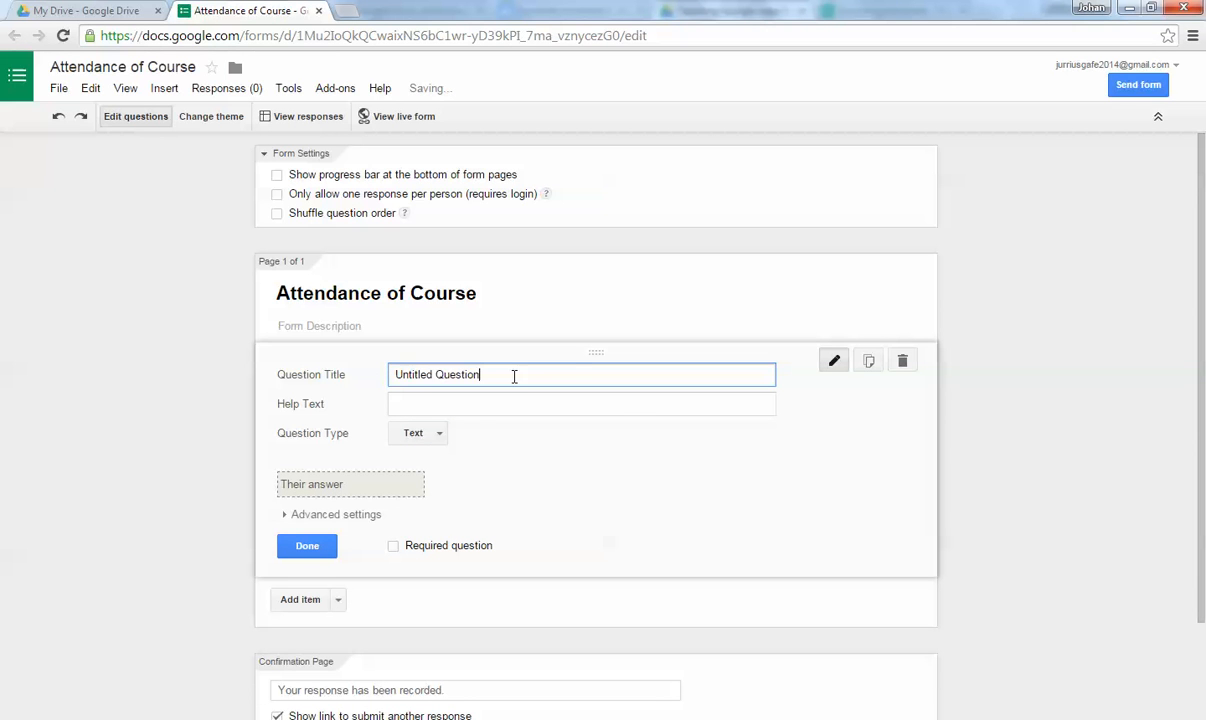
left_click_drag(514, 374, 378, 369)
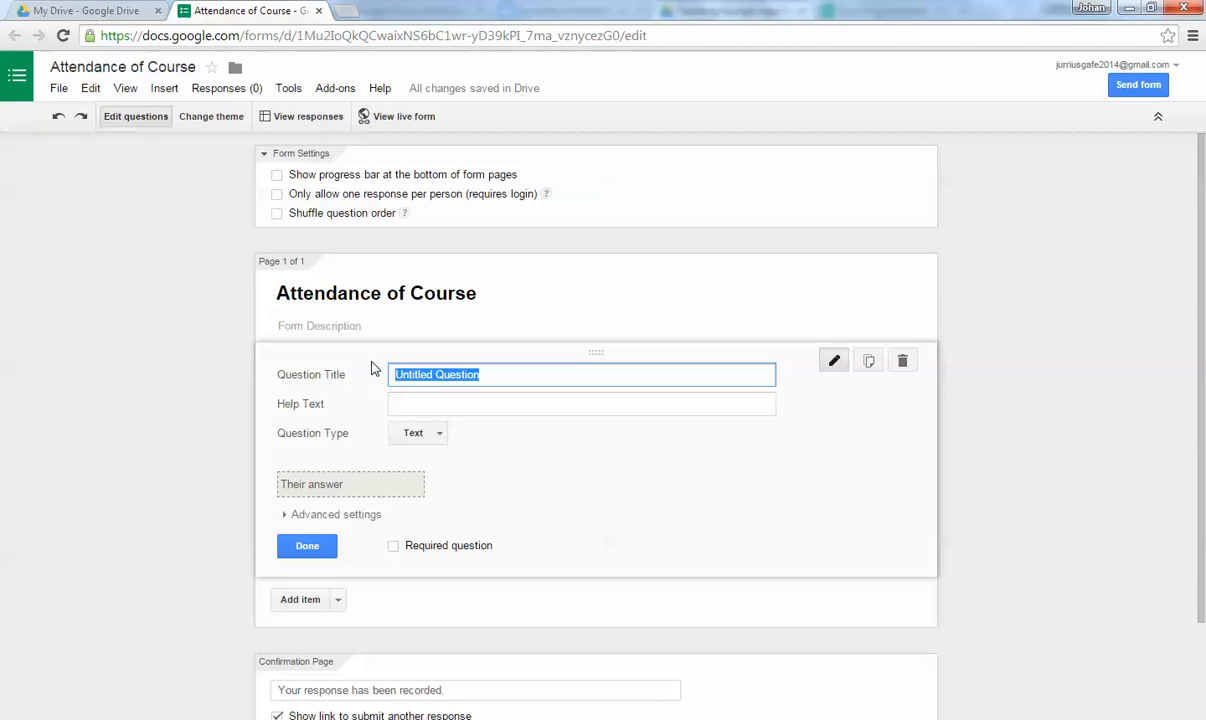
type("Your ")
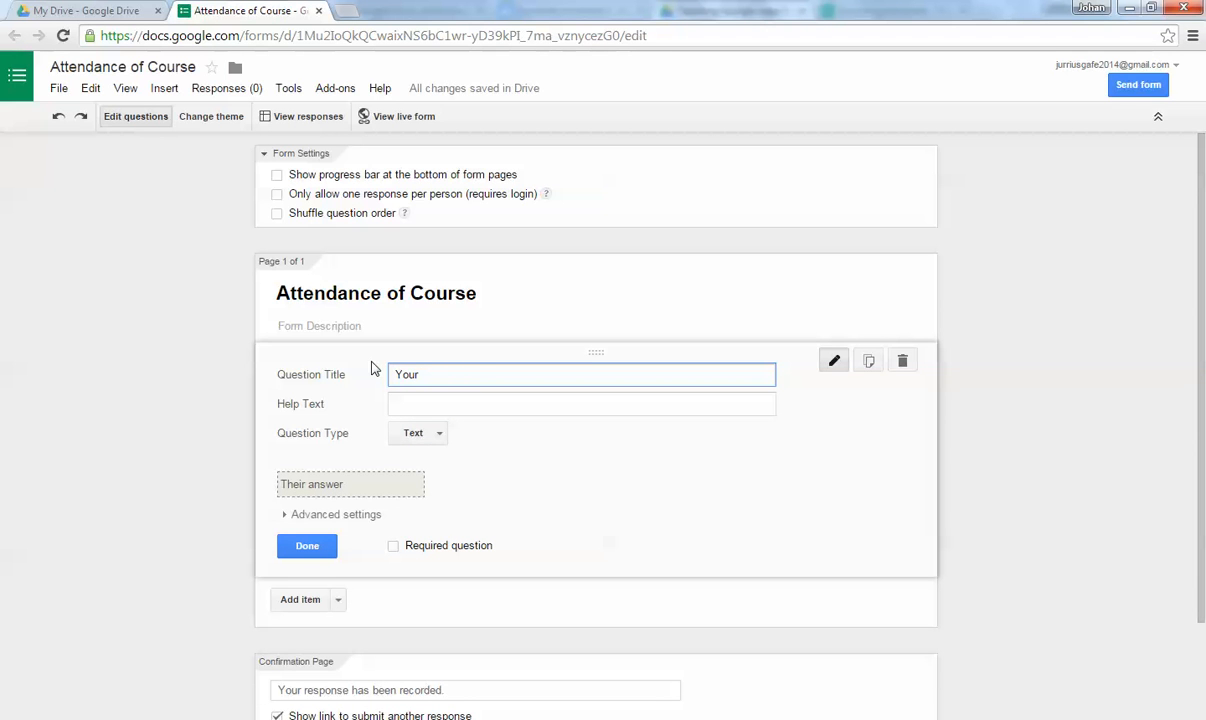
type("first name and last name")
left_click(396, 546)
left_click(333, 547)
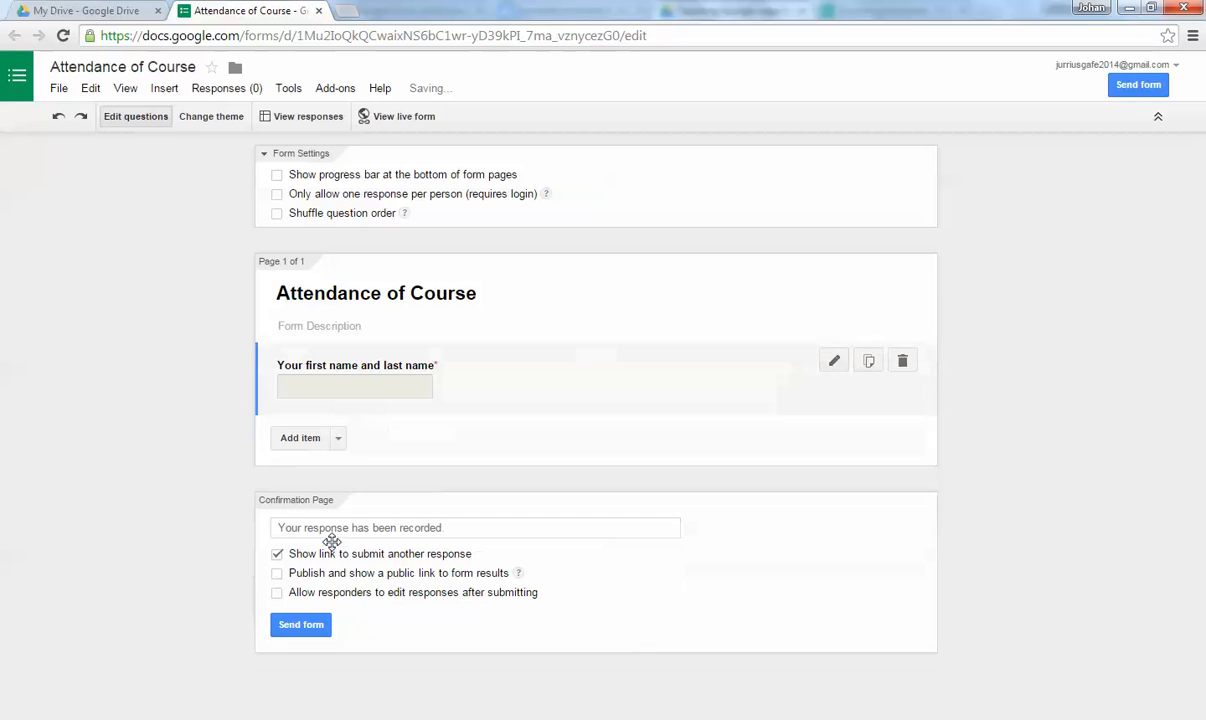
left_click(338, 438)
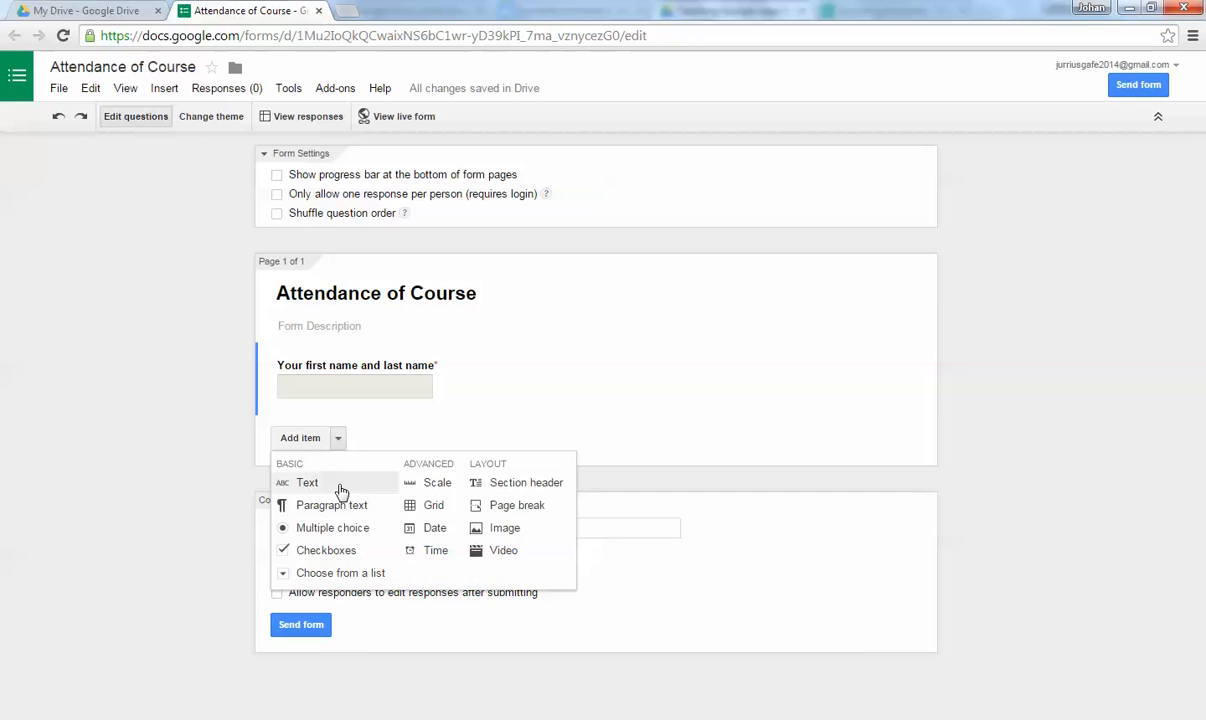
Add a new Text question titled 'Your email address'.
left_click(305, 483)
type("Y")
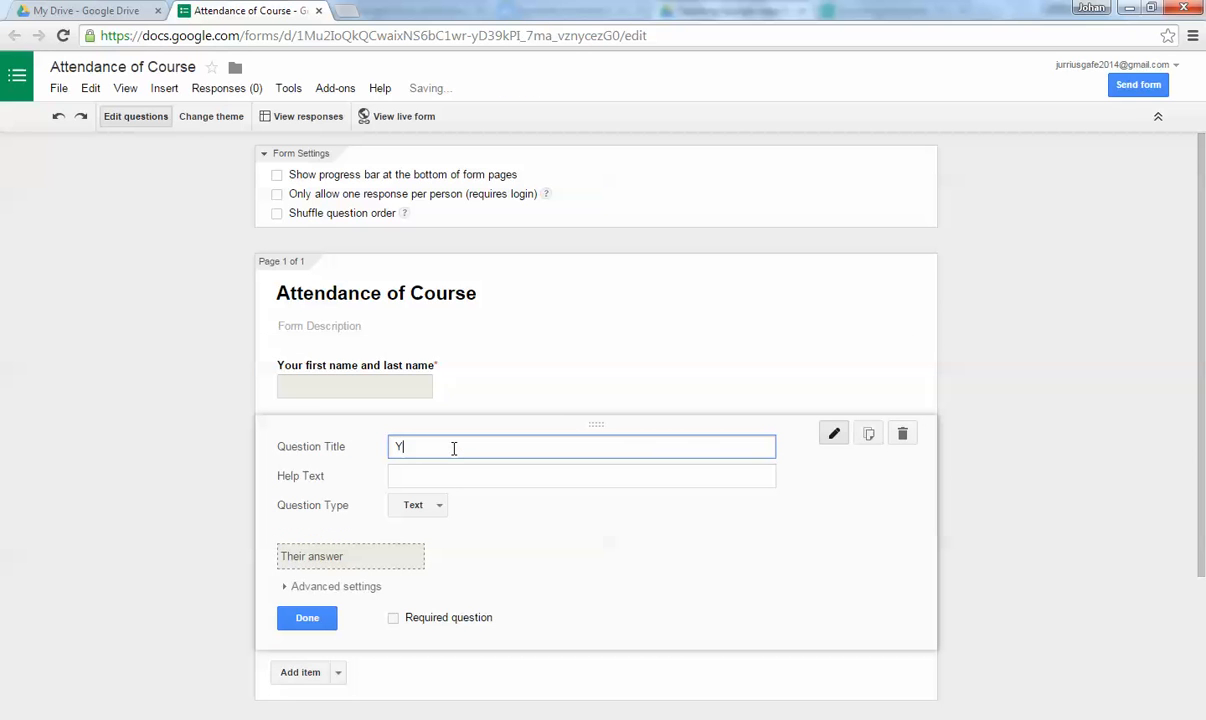
type("our email")
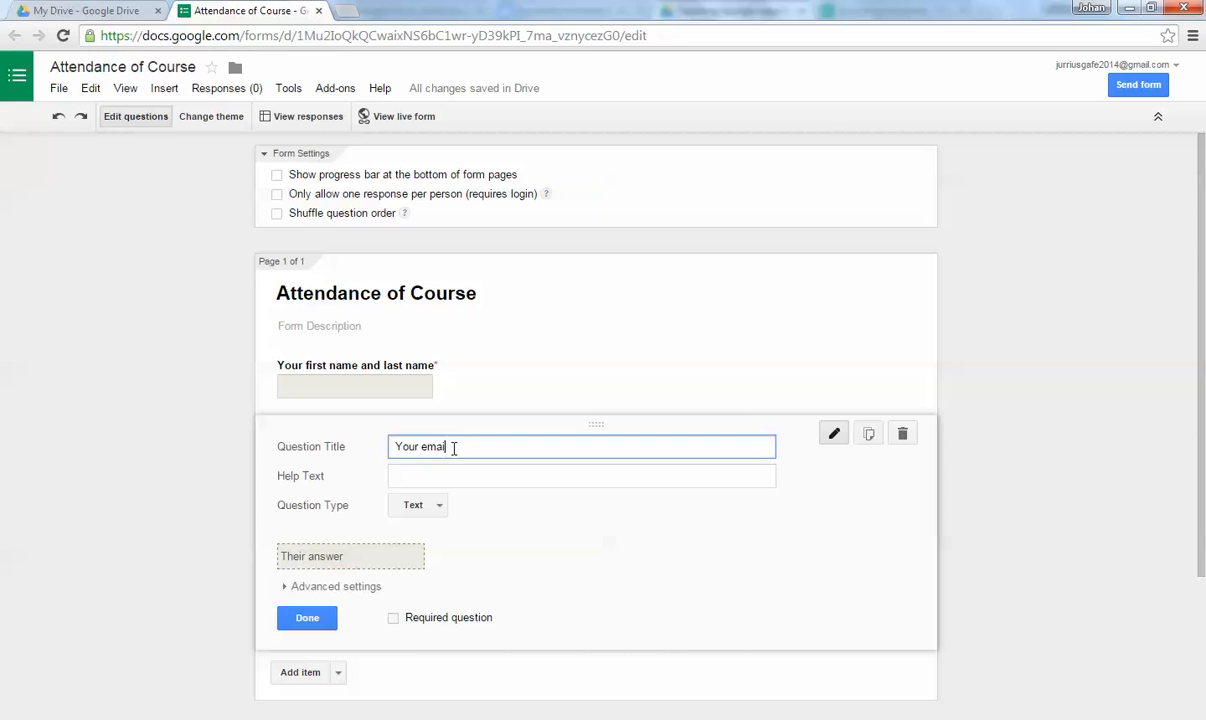
type("il")
key("BackSpace")
key("BackSpace")
key("BackSpace")
type("il address")
key("BackSpace")
key("BackSpace")
key("BackSpace")
type("ress")
Validate answers as Email address with error 'Not valid email address' and make the question required.
left_click(303, 588)
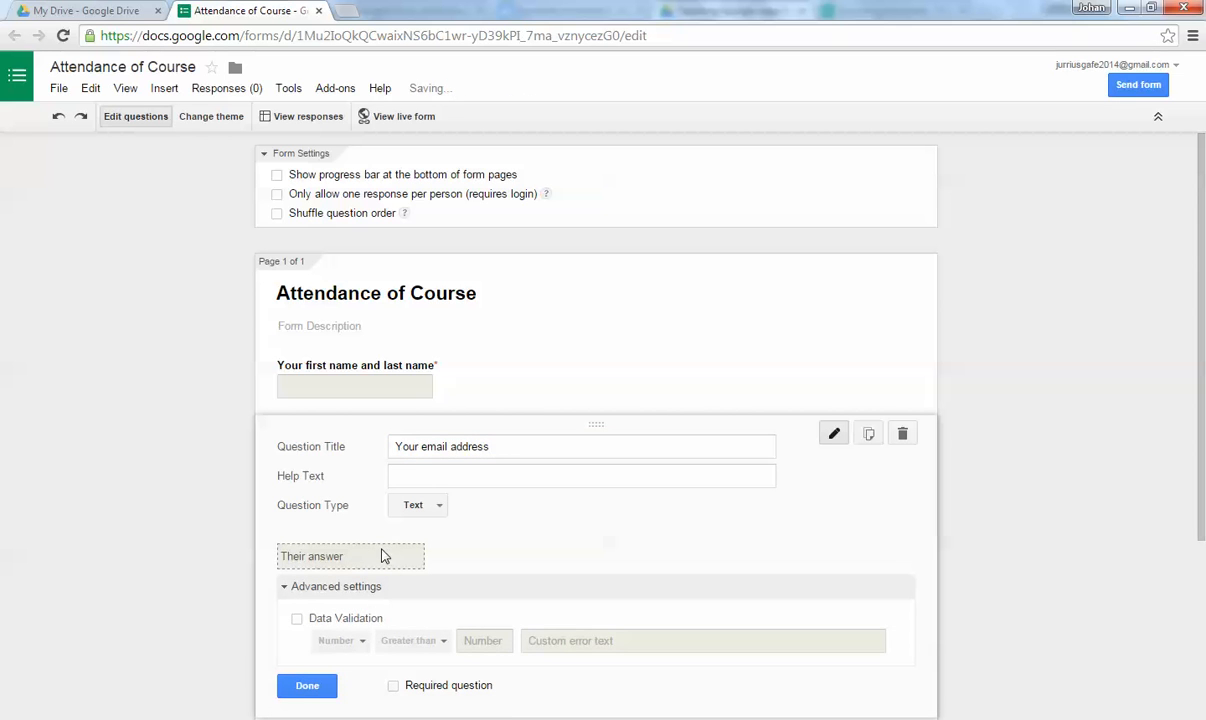
left_click(297, 618)
left_click(340, 640)
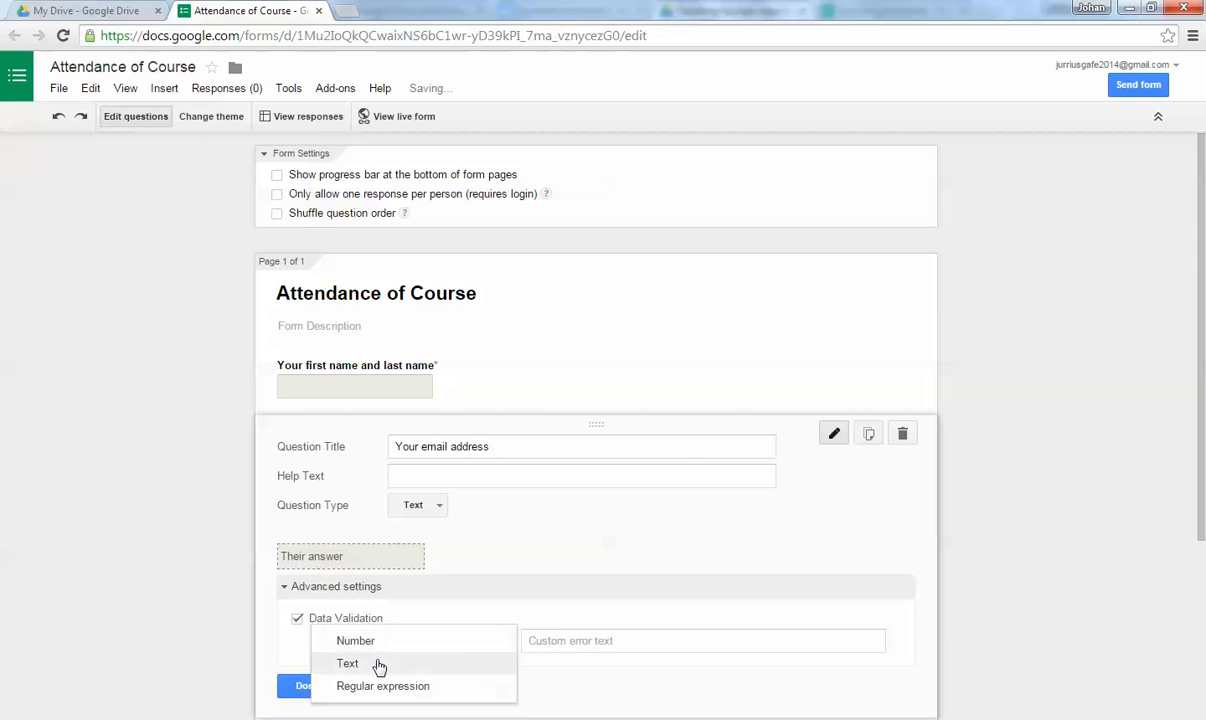
left_click(380, 663)
left_click(430, 644)
left_click(435, 680)
left_click(615, 638)
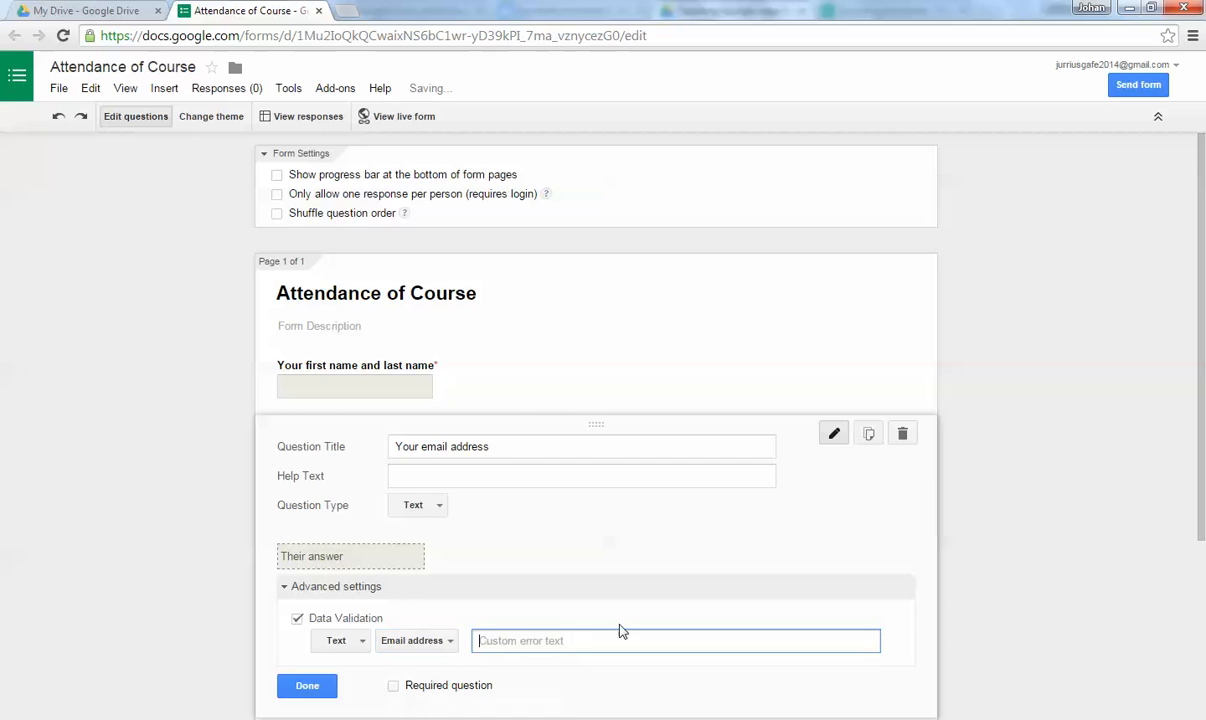
scroll(608, 596, "down", 1)
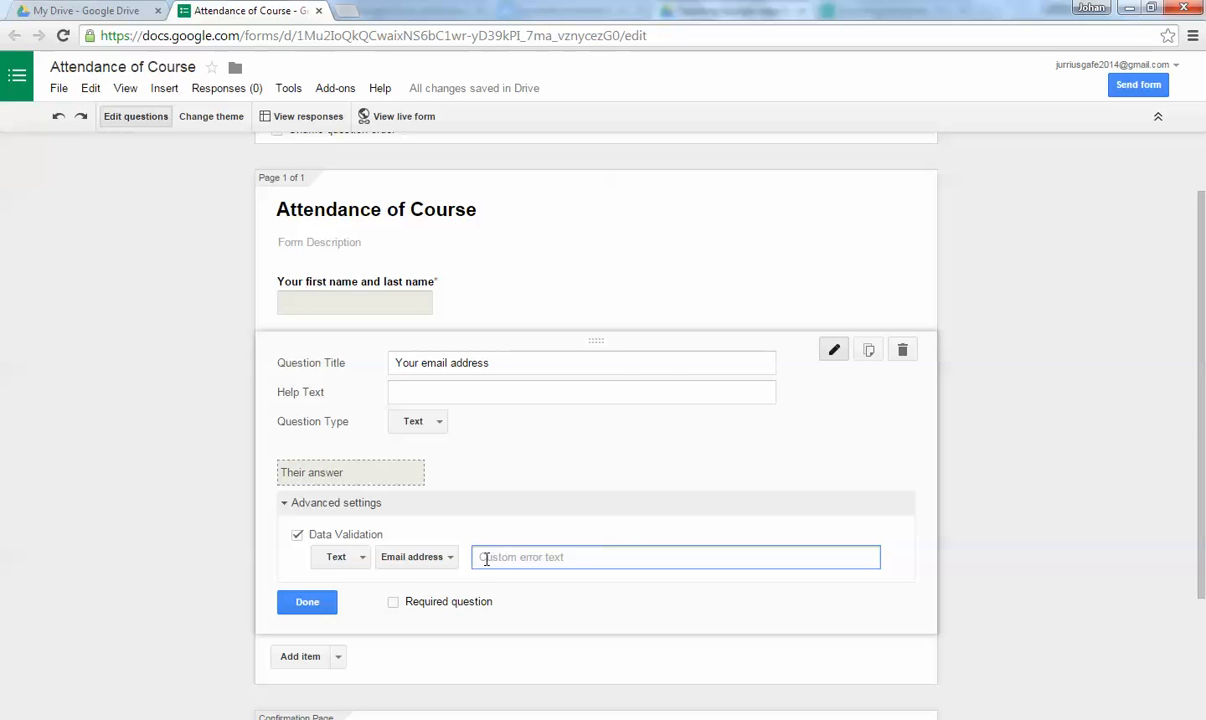
type("Not valid email address")
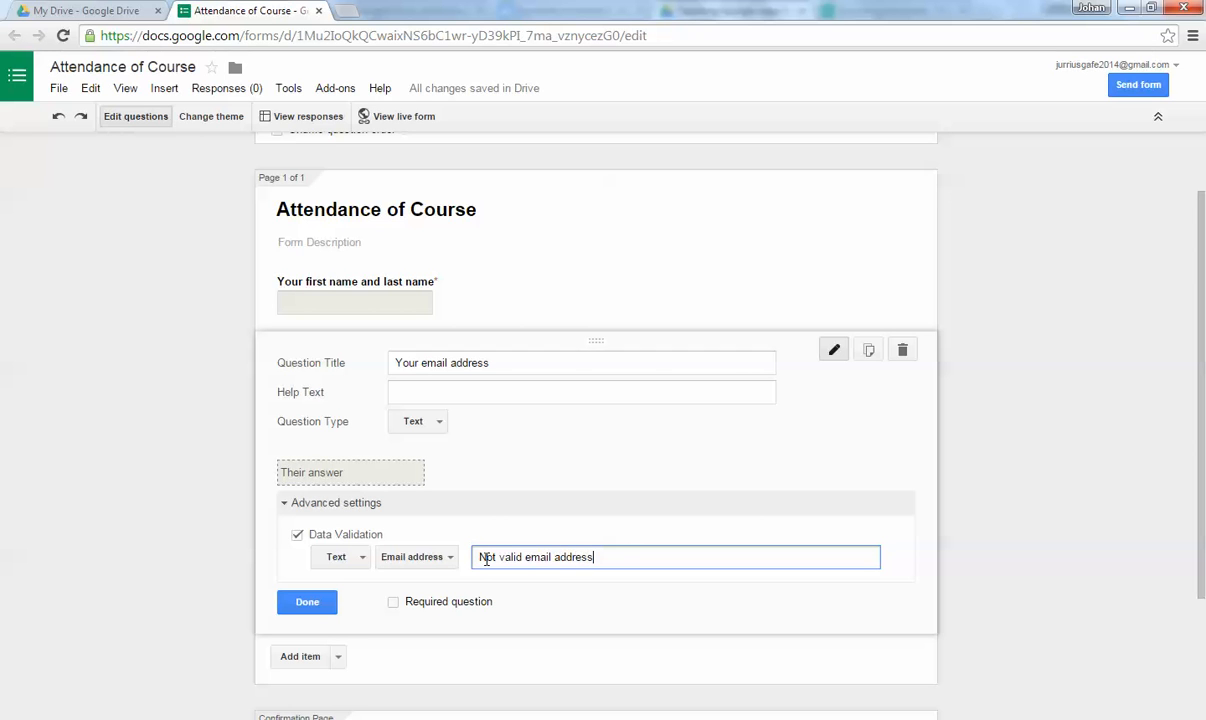
left_click(394, 603)
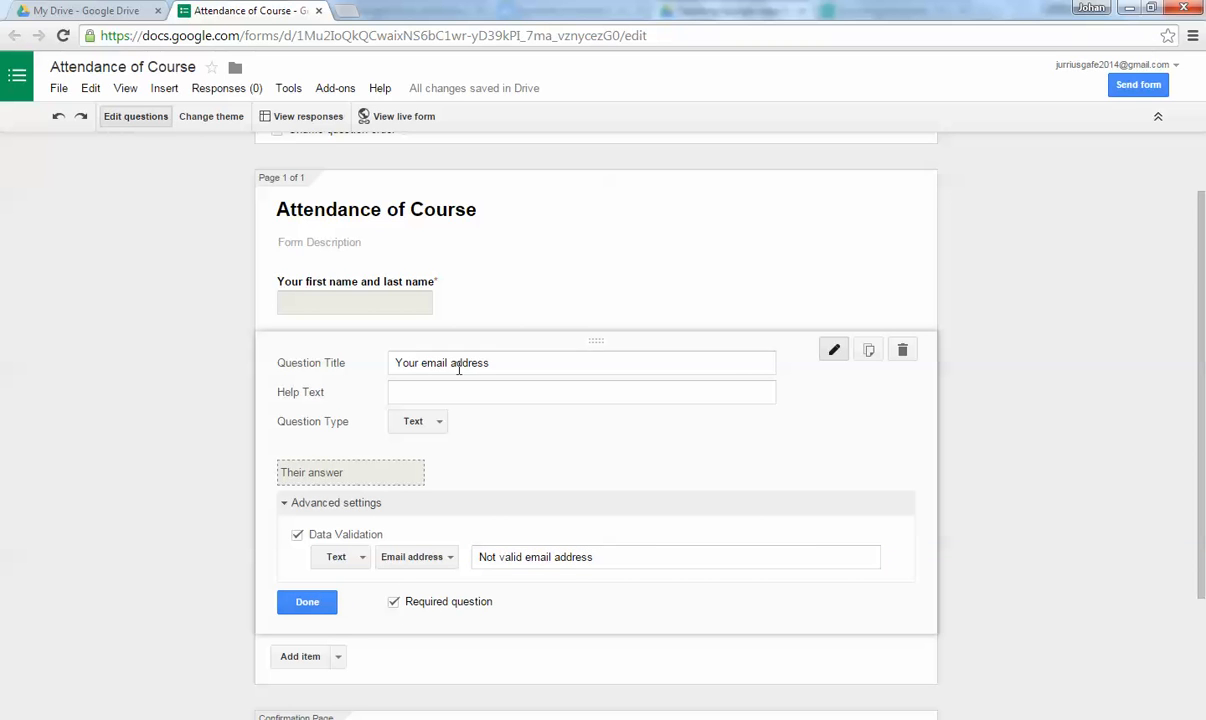
left_click(306, 601)
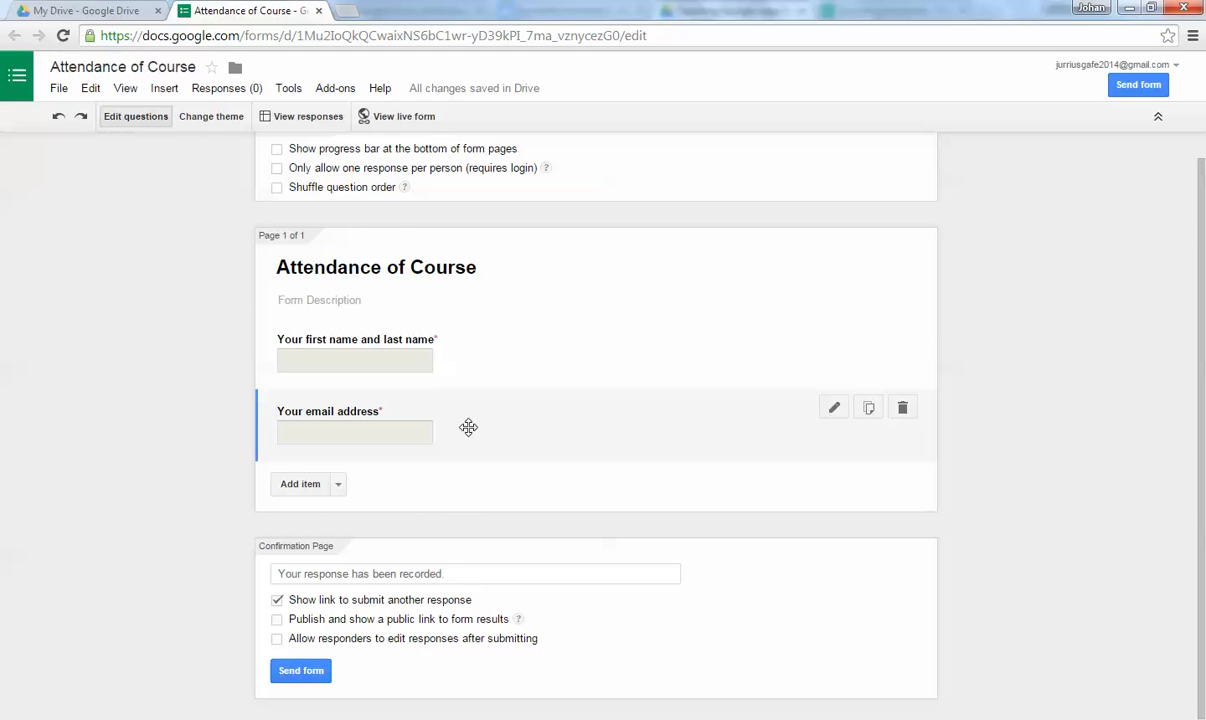
left_click(398, 116)
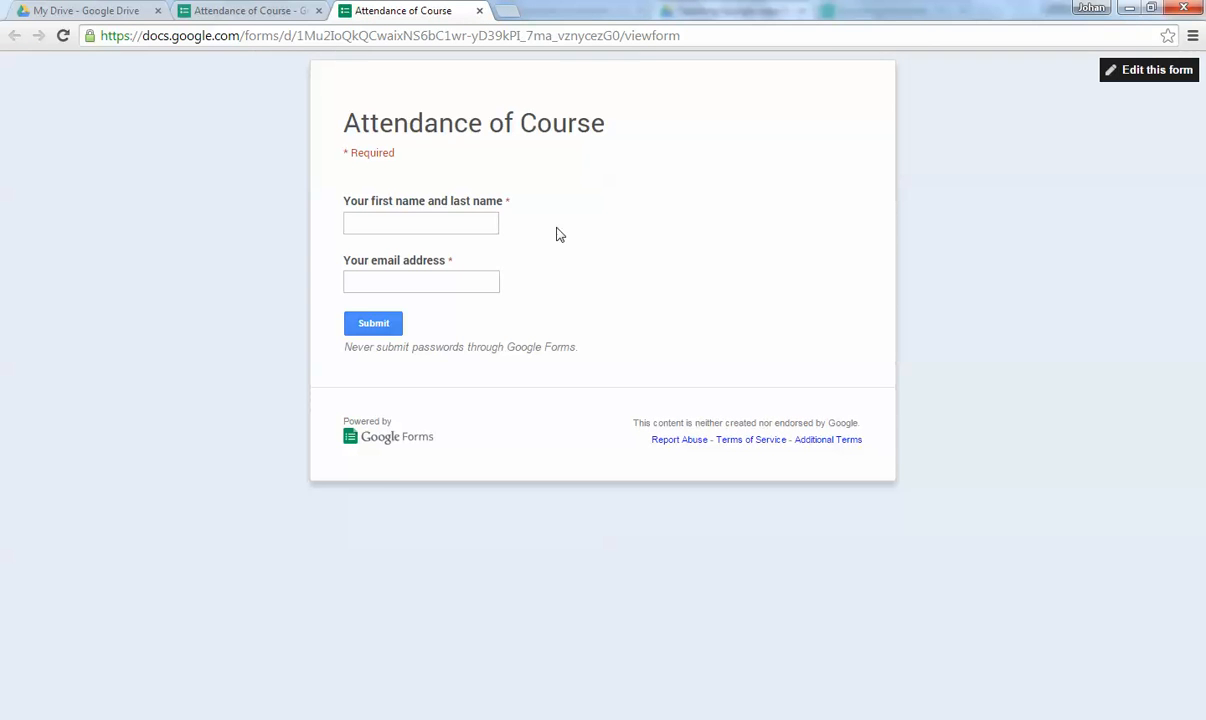
Submit a test response with a respondent's full name and e-mail address.
left_click(465, 221)
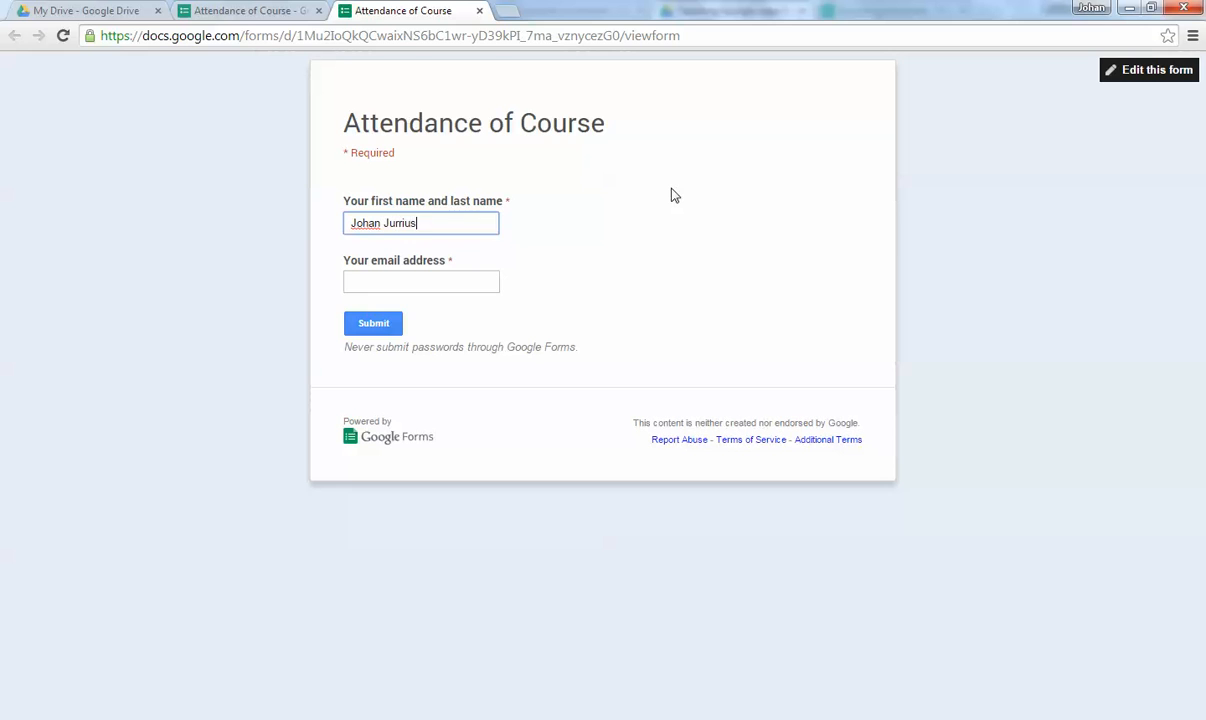
key("Tab")
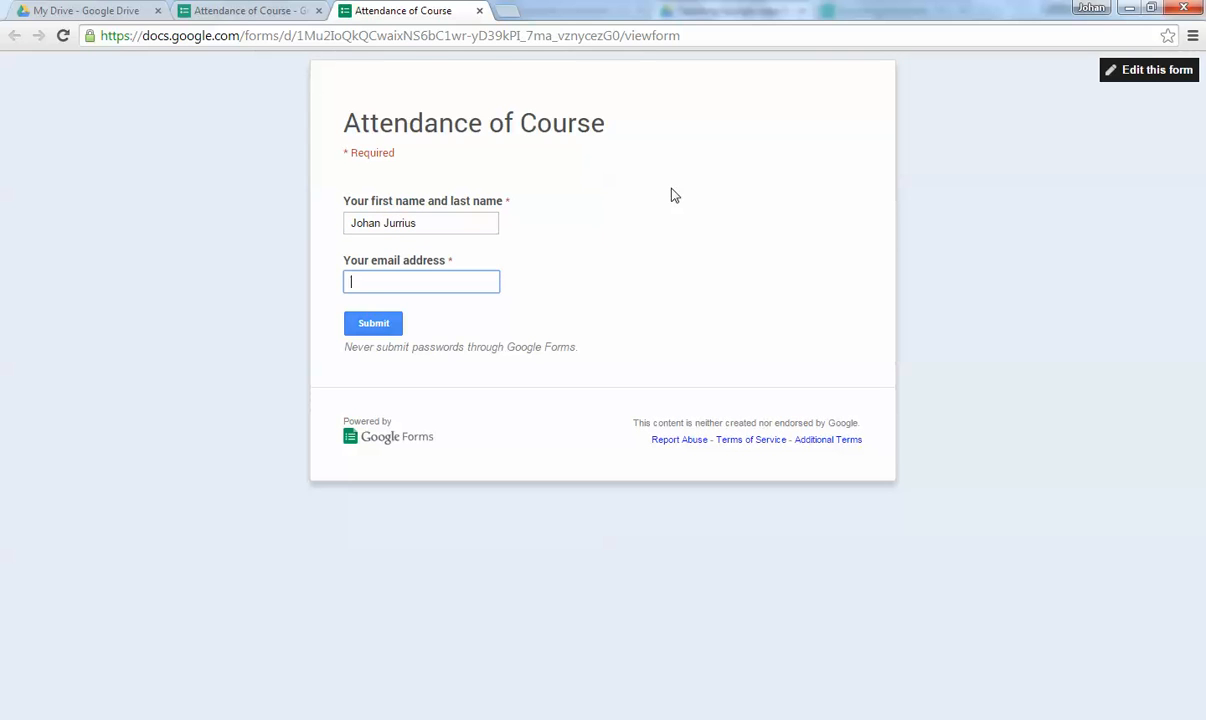
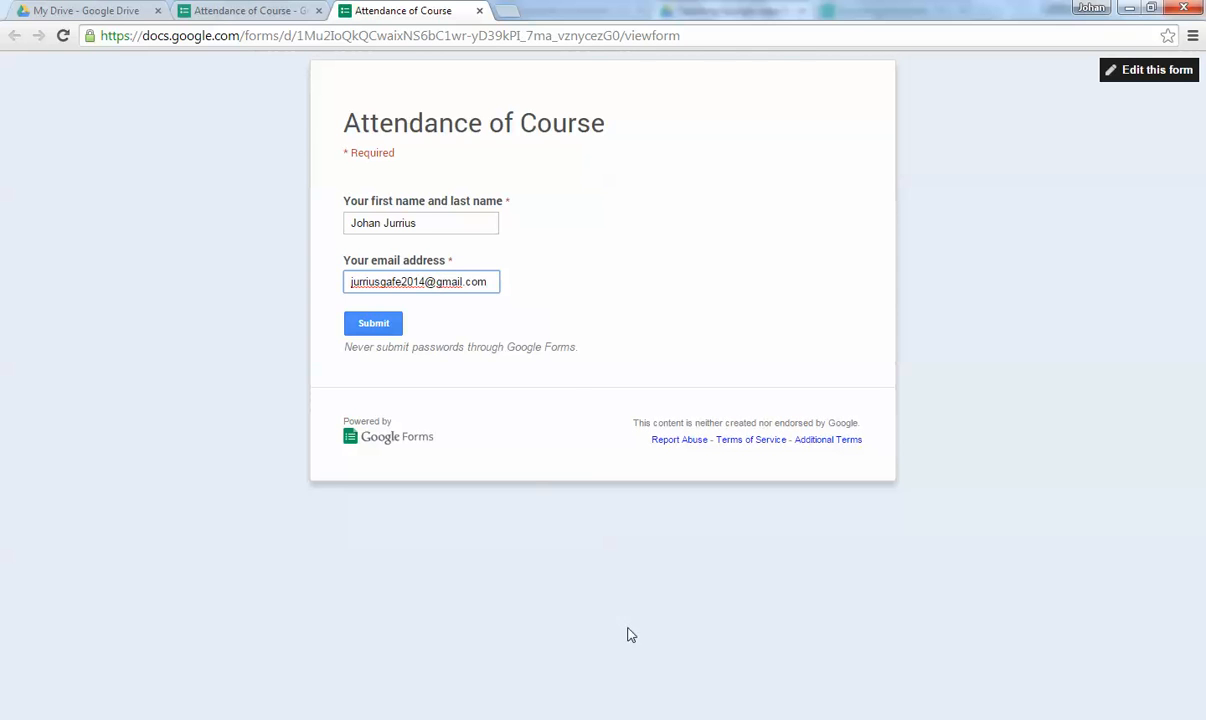
left_click(380, 330)
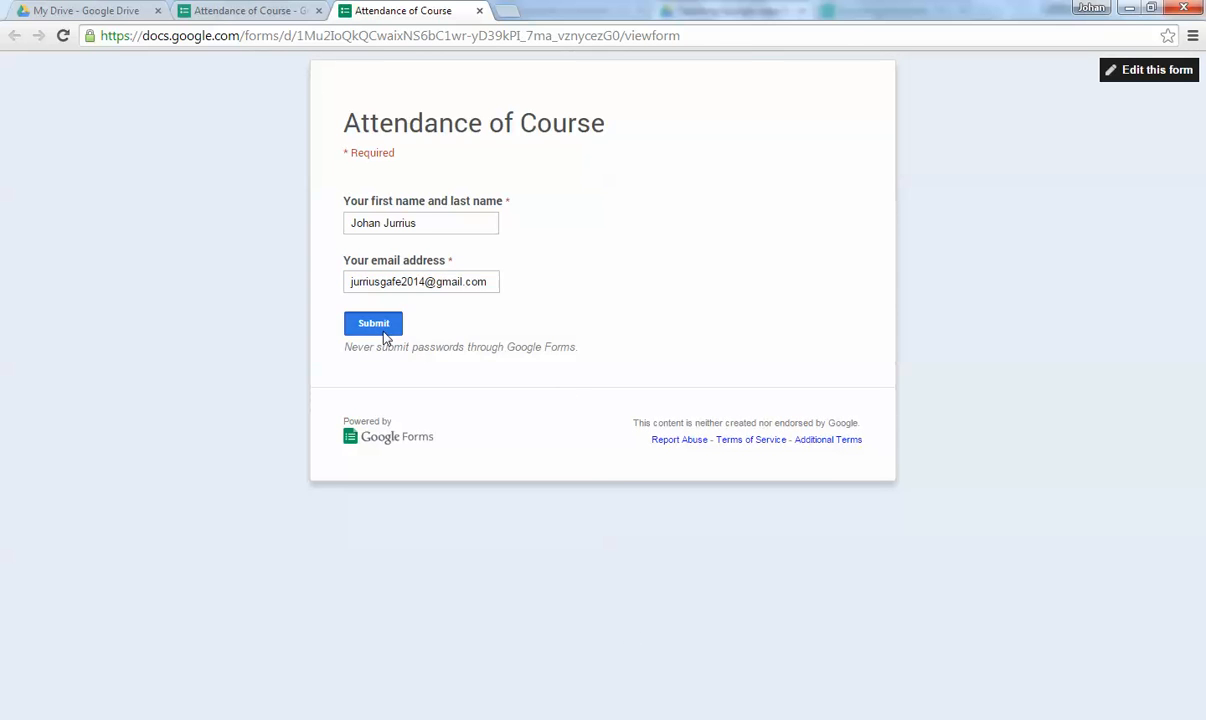
Start a second response and enter another respondent's first and last name.
left_click(452, 193)
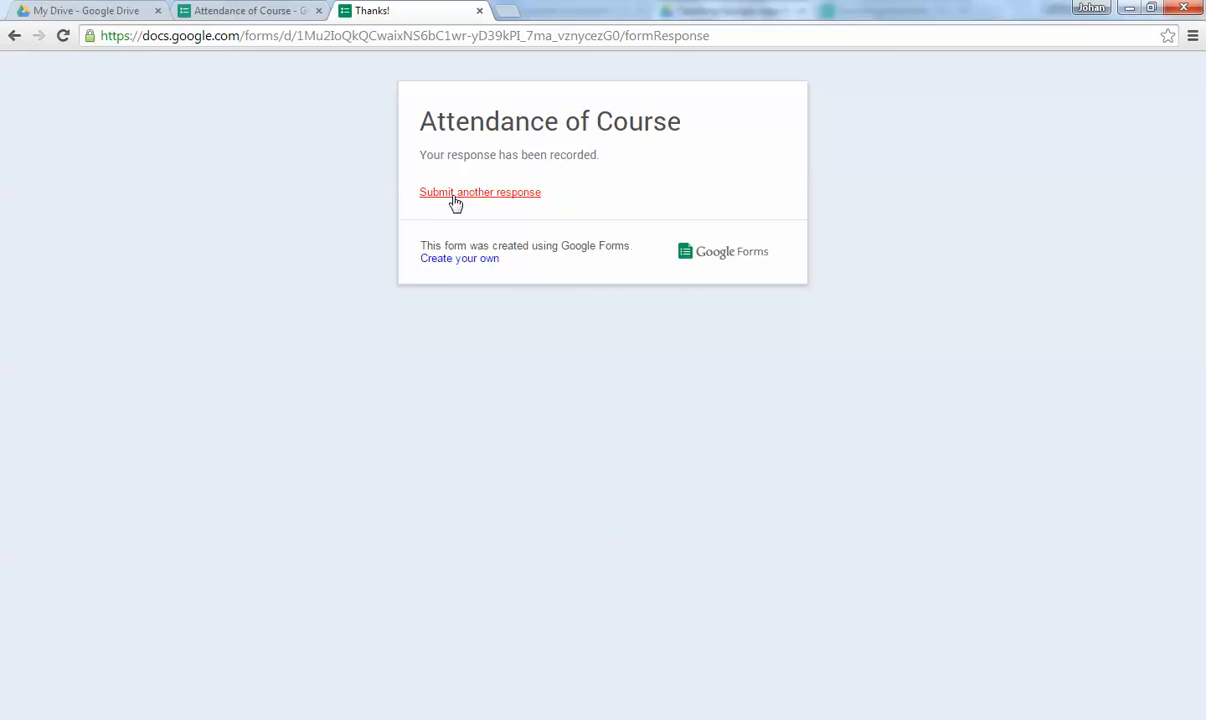
left_click(391, 220)
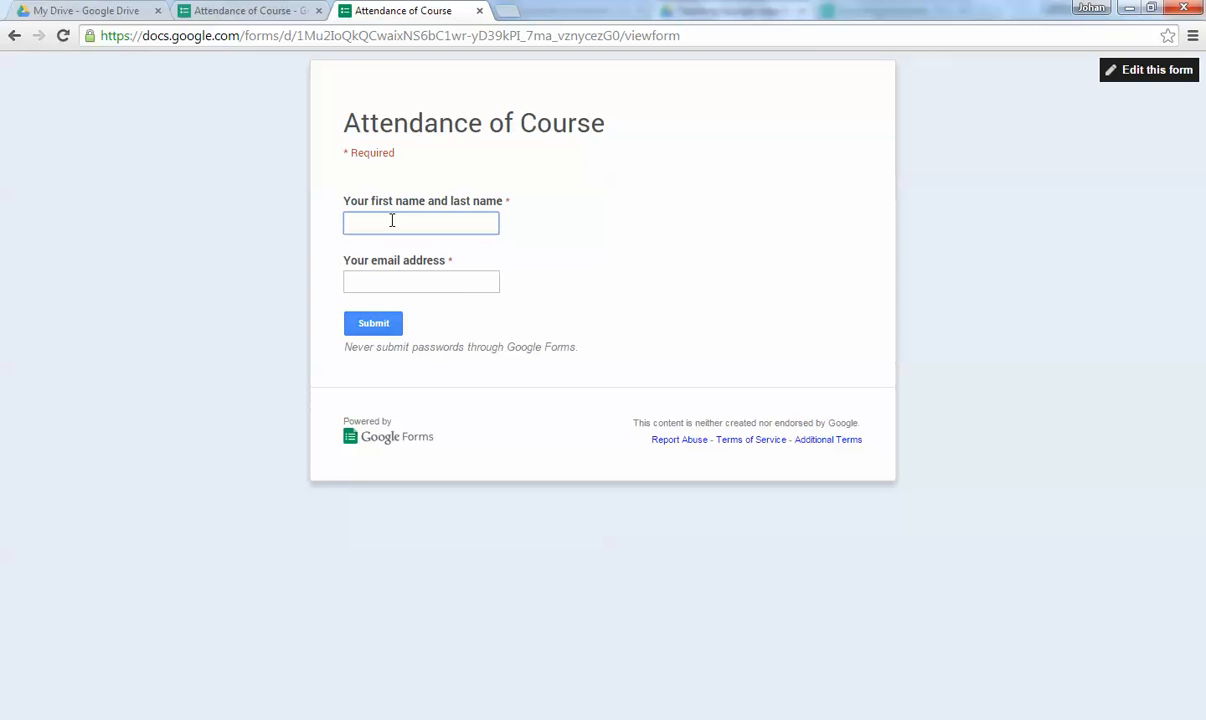
key("Tab")
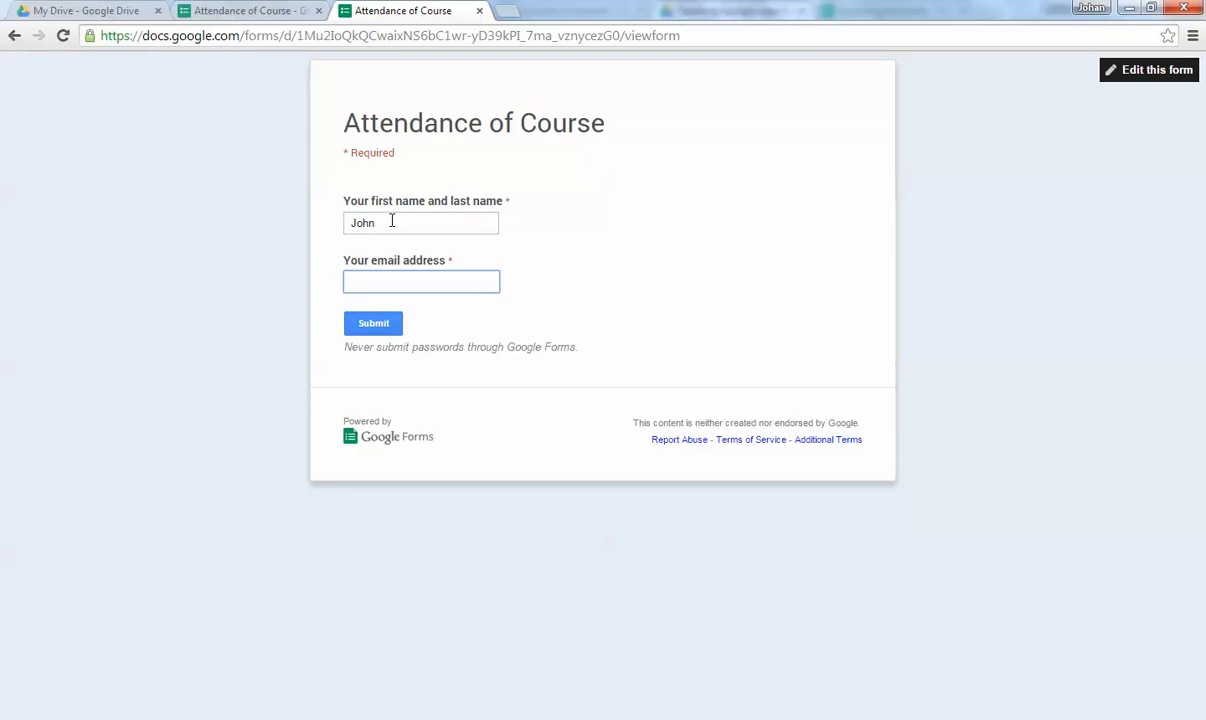
left_click(401, 228)
type("Bean")
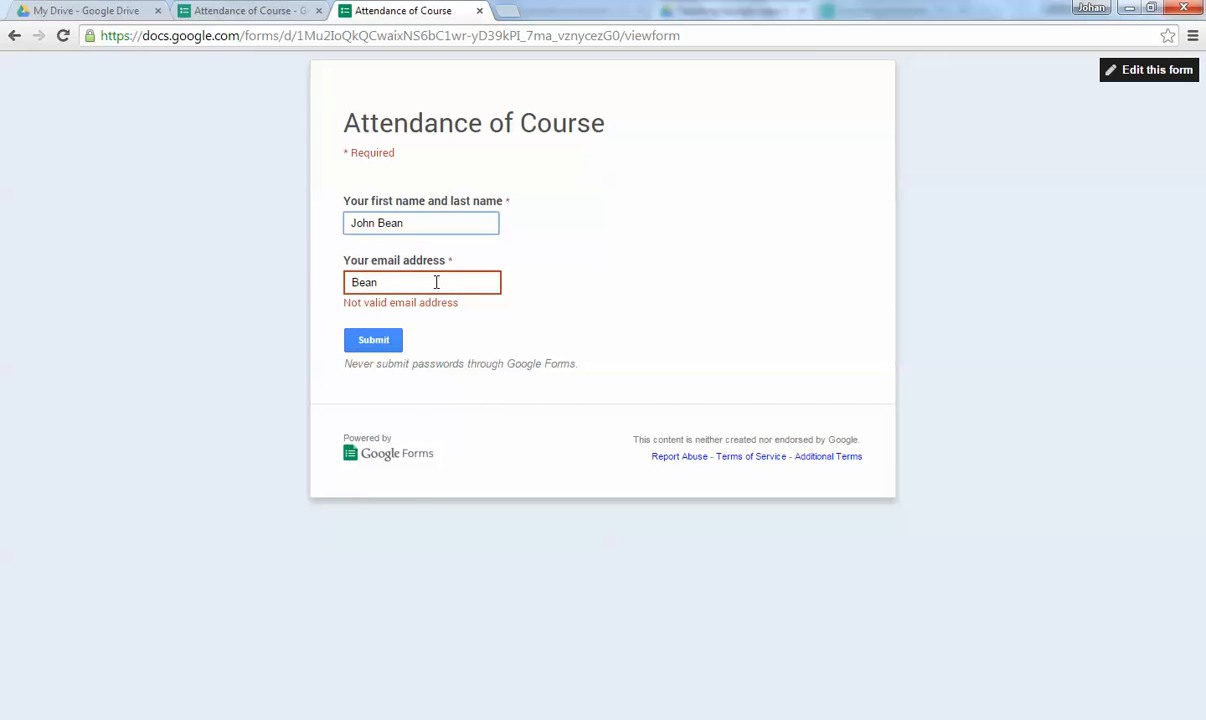
Fill the e-mail answer from the autofill suggestion and submit the second response.
left_click_drag(380, 282, 313, 285)
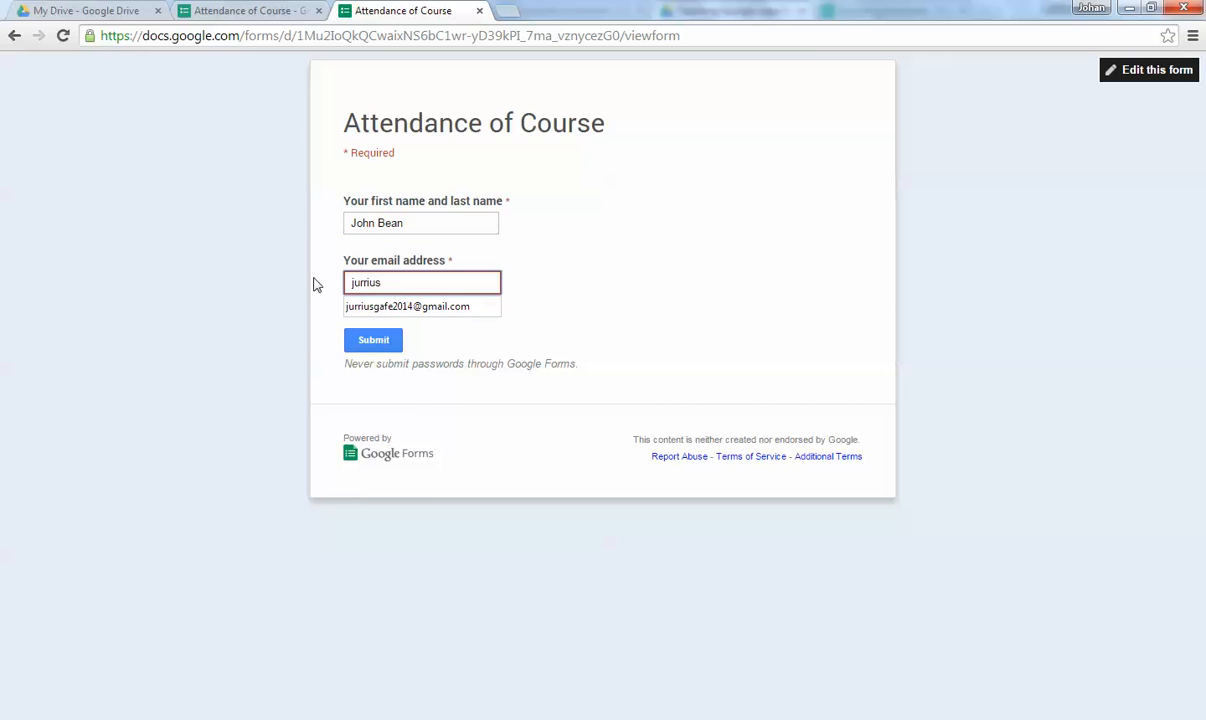
key("Down")
key("Return")
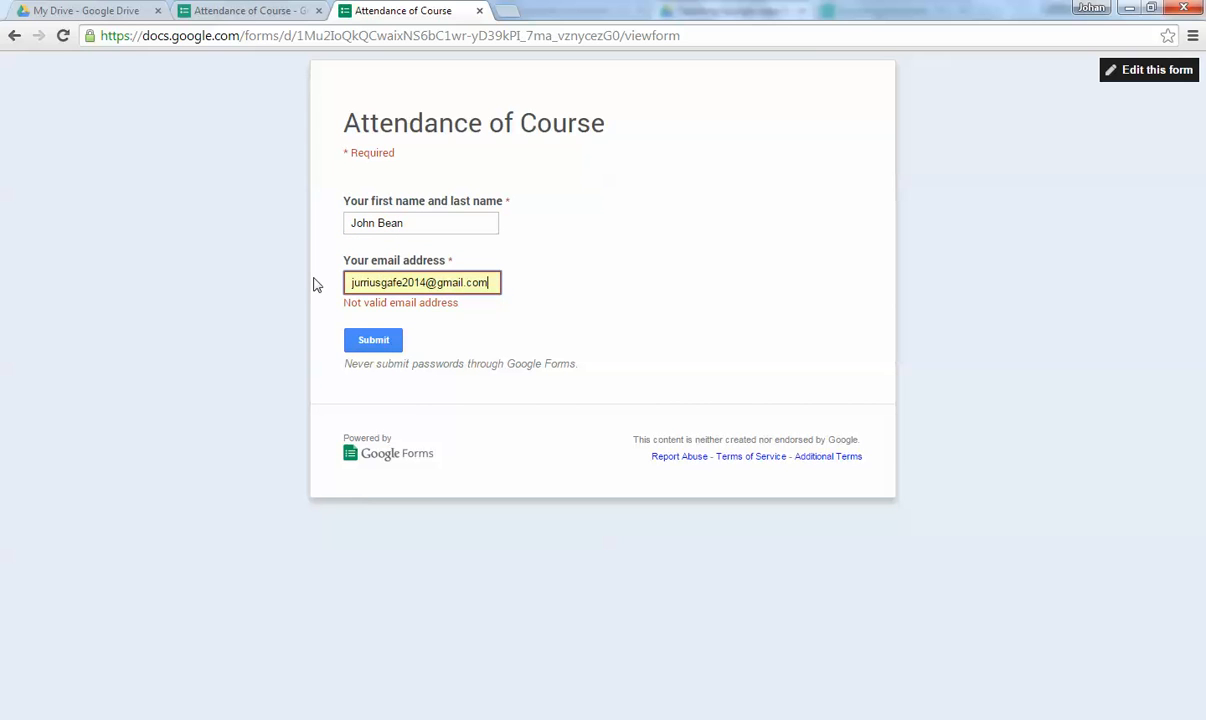
left_click(560, 296)
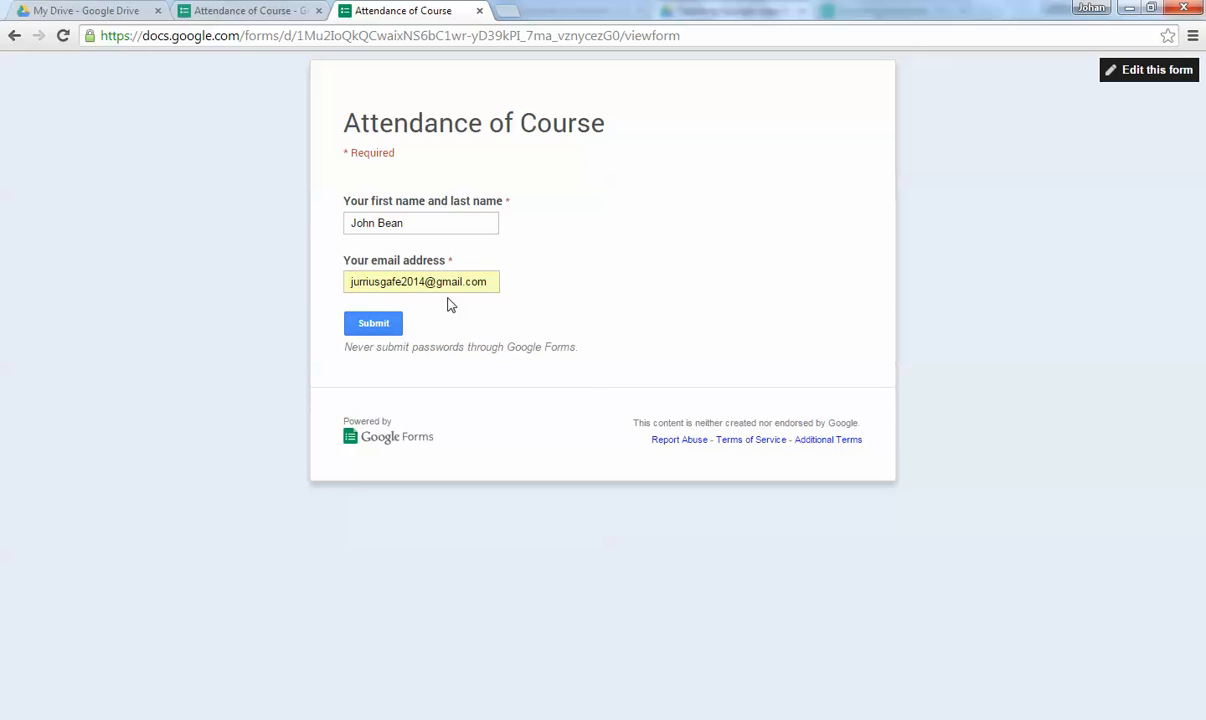
left_click(397, 328)
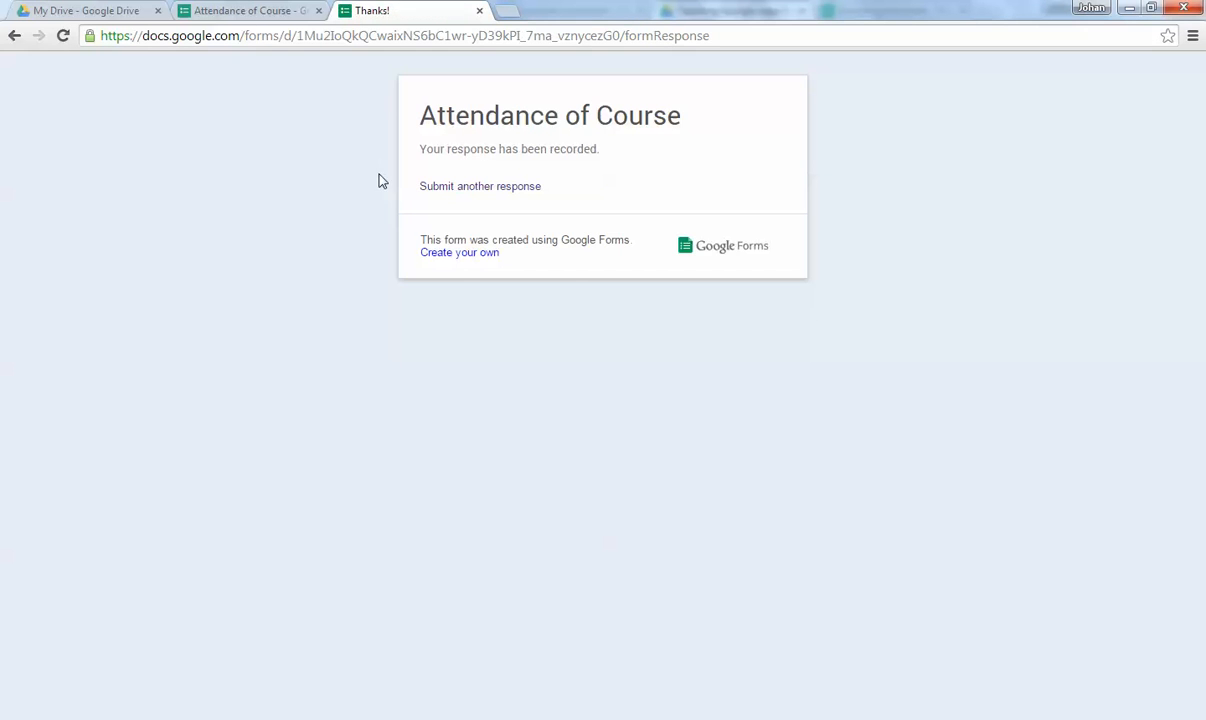
left_click(248, 8)
left_click(385, 12)
Open the form's responses spreadsheet and widen columns B and C to fit names and e-mails.
left_click(250, 10)
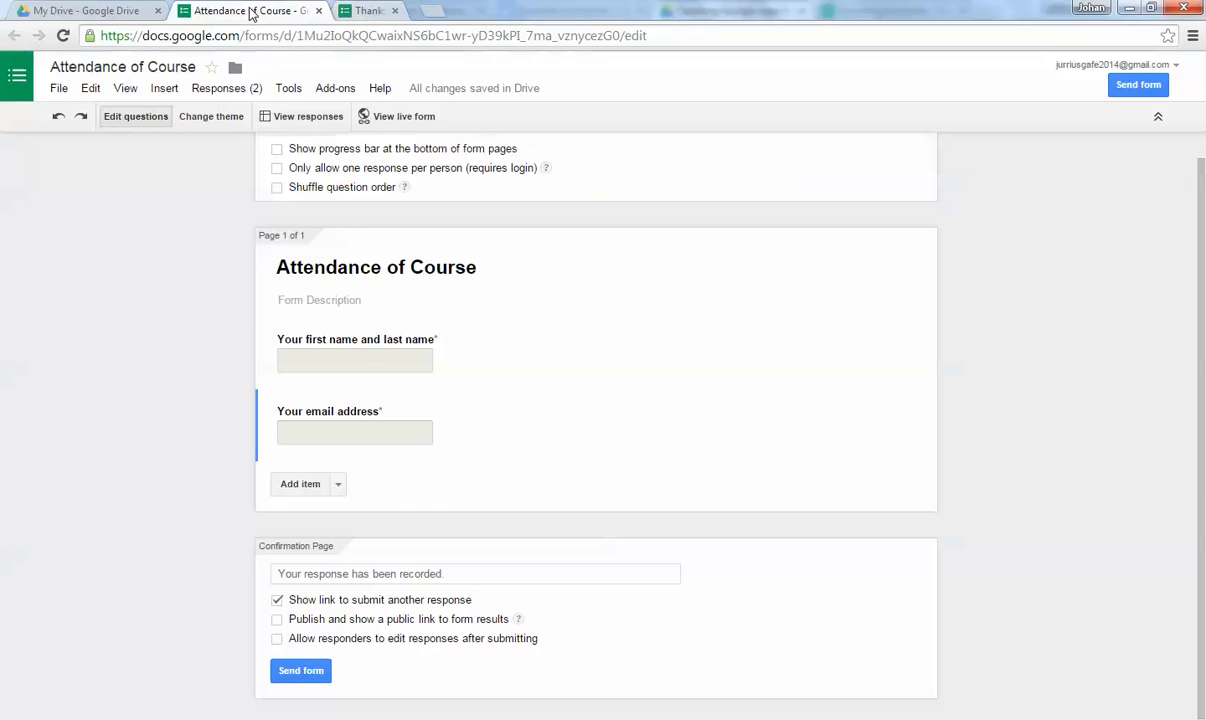
left_click(295, 116)
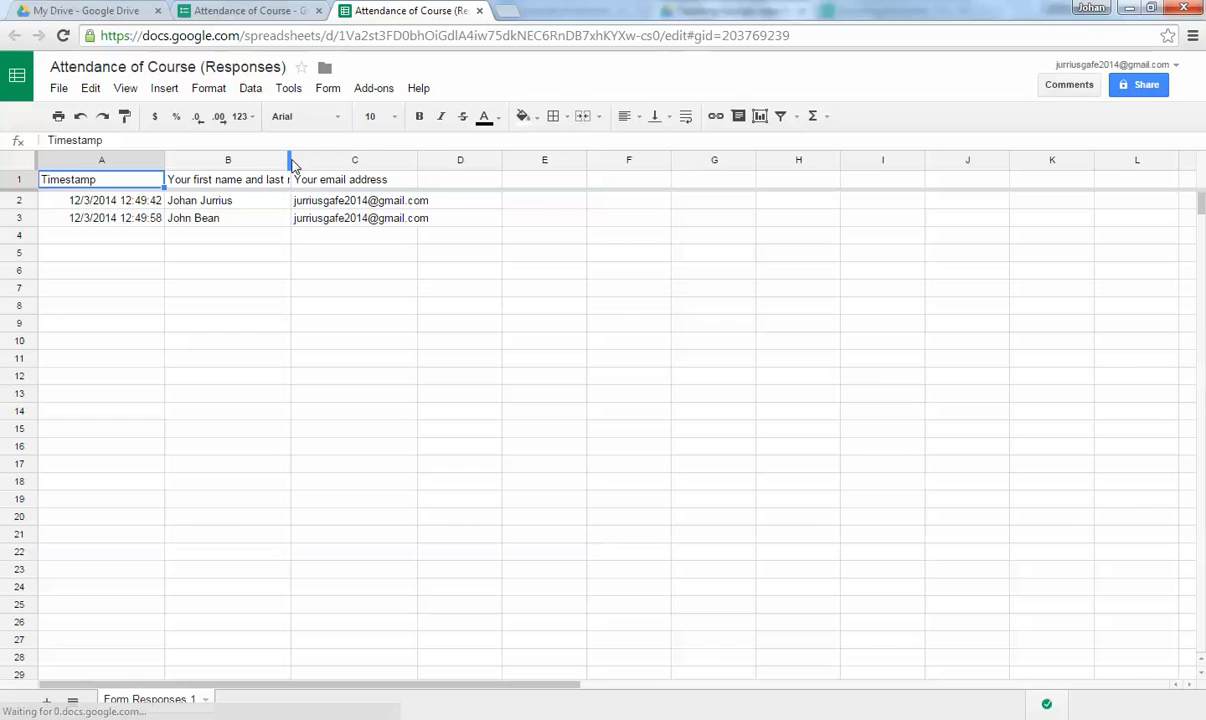
left_click_drag(291, 165, 332, 160)
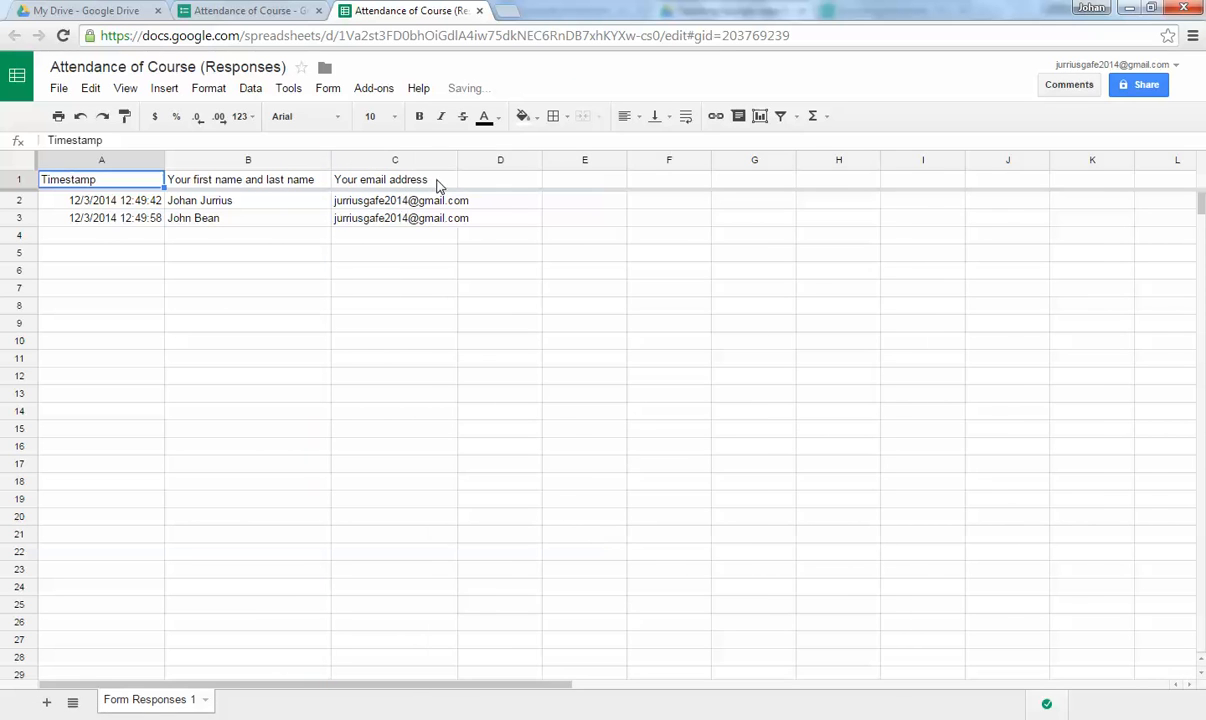
left_click_drag(461, 168, 505, 162)
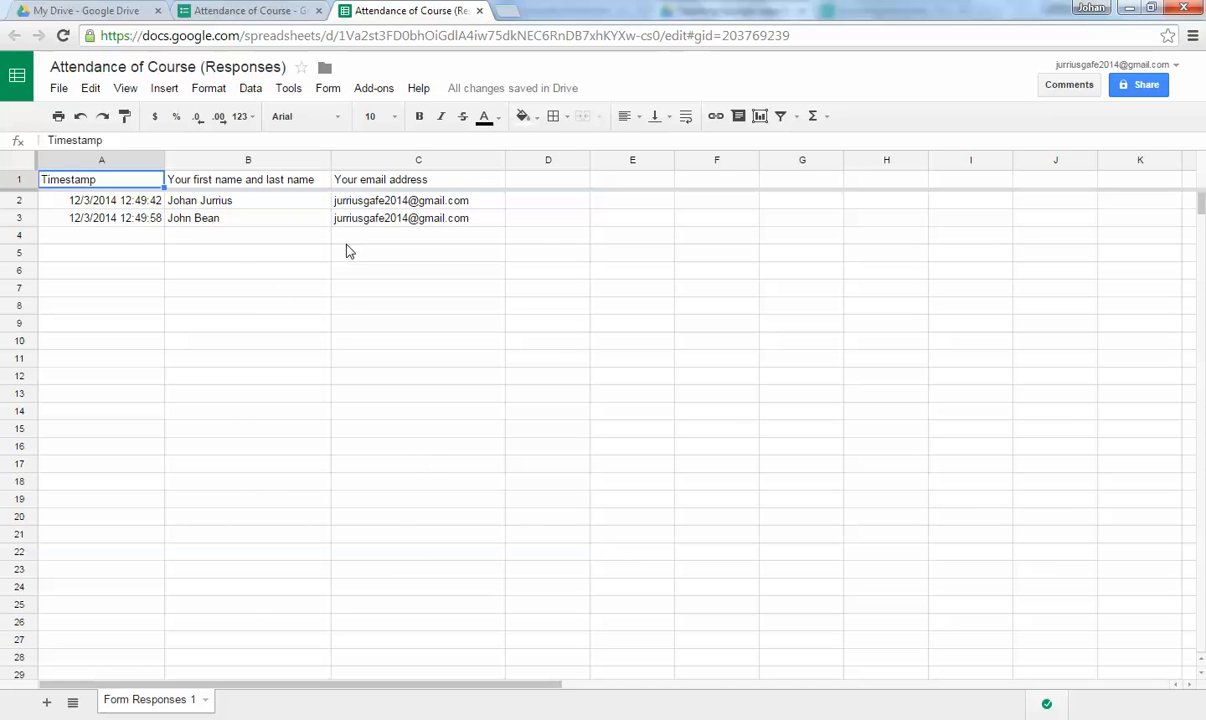
left_click(85, 10)
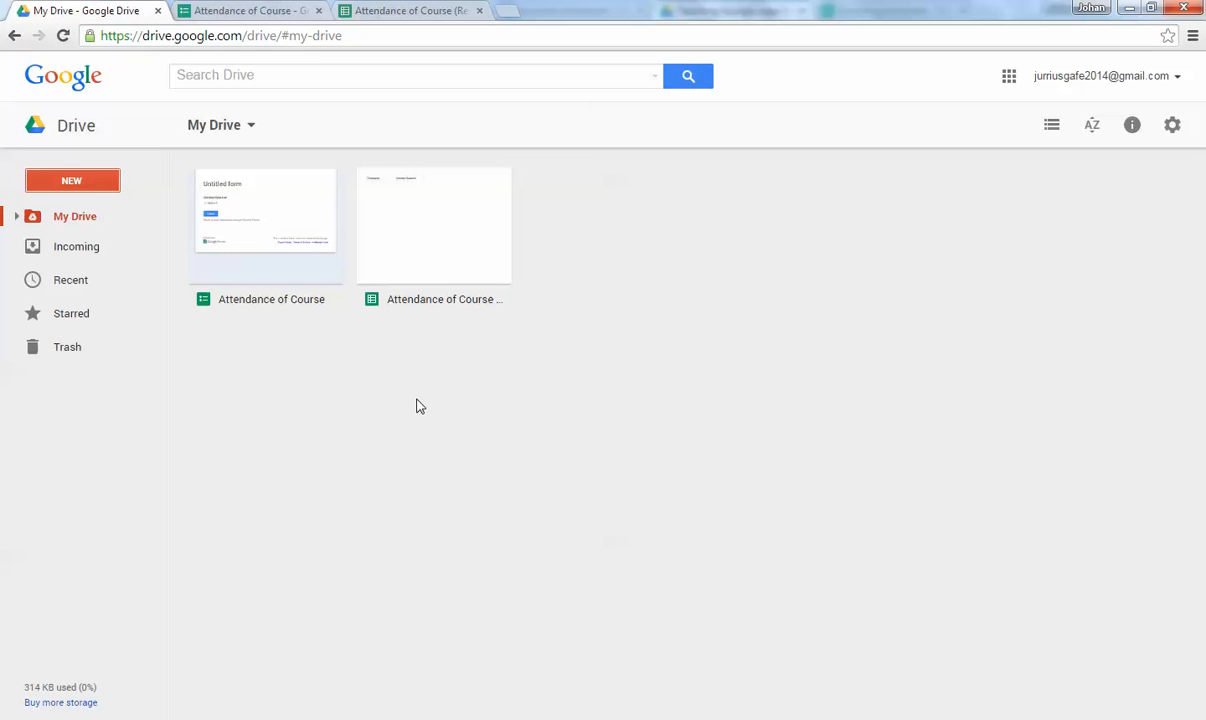
Create a new Google Docs document from Drive and name it 'Certificate of Attendance'.
left_click(78, 184)
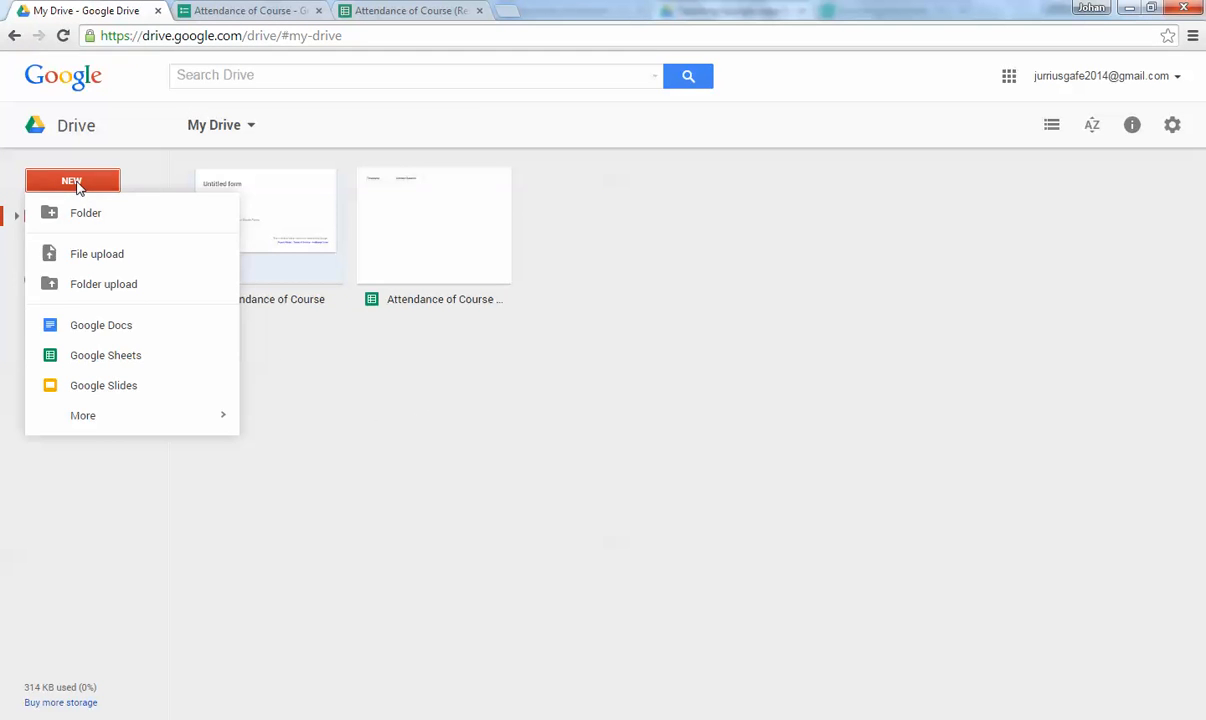
left_click(96, 330)
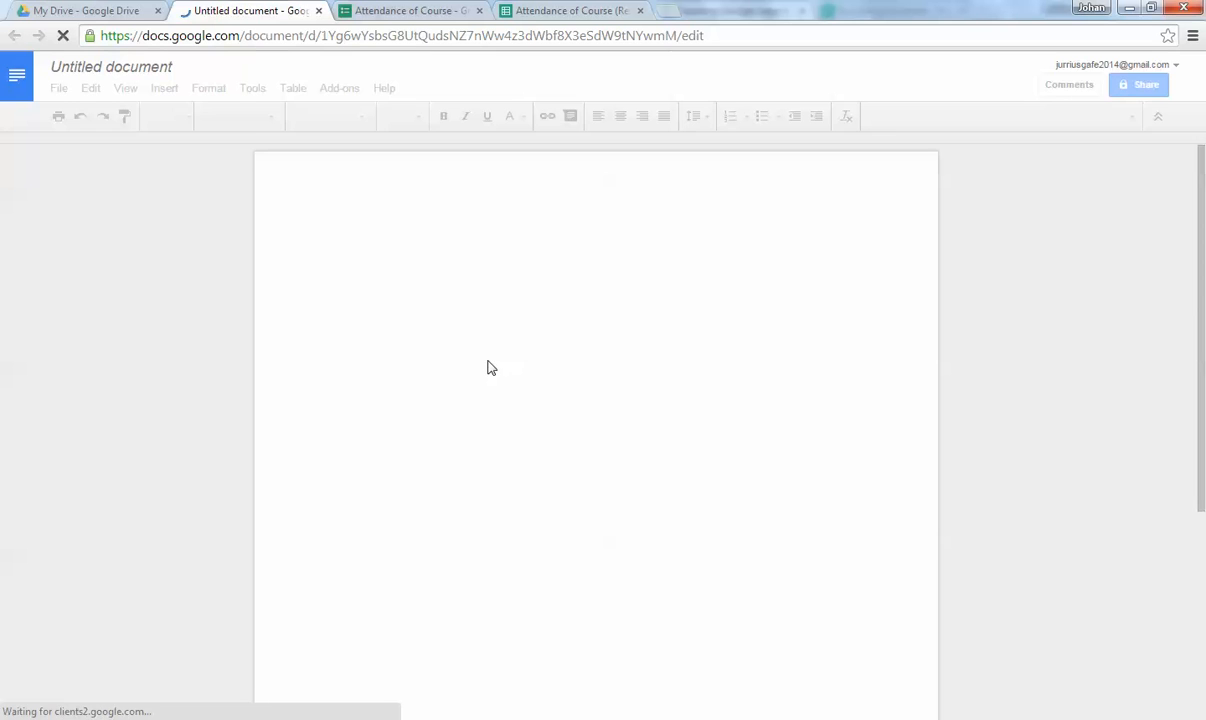
left_click(140, 72)
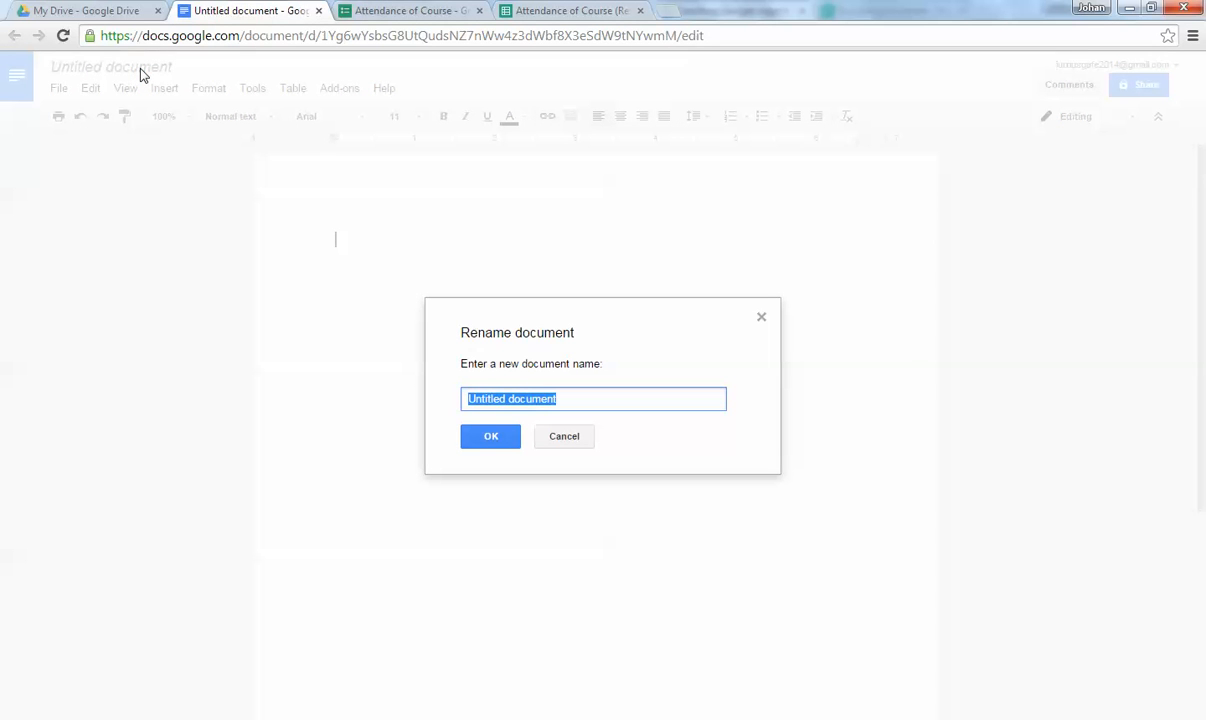
type("Certi")
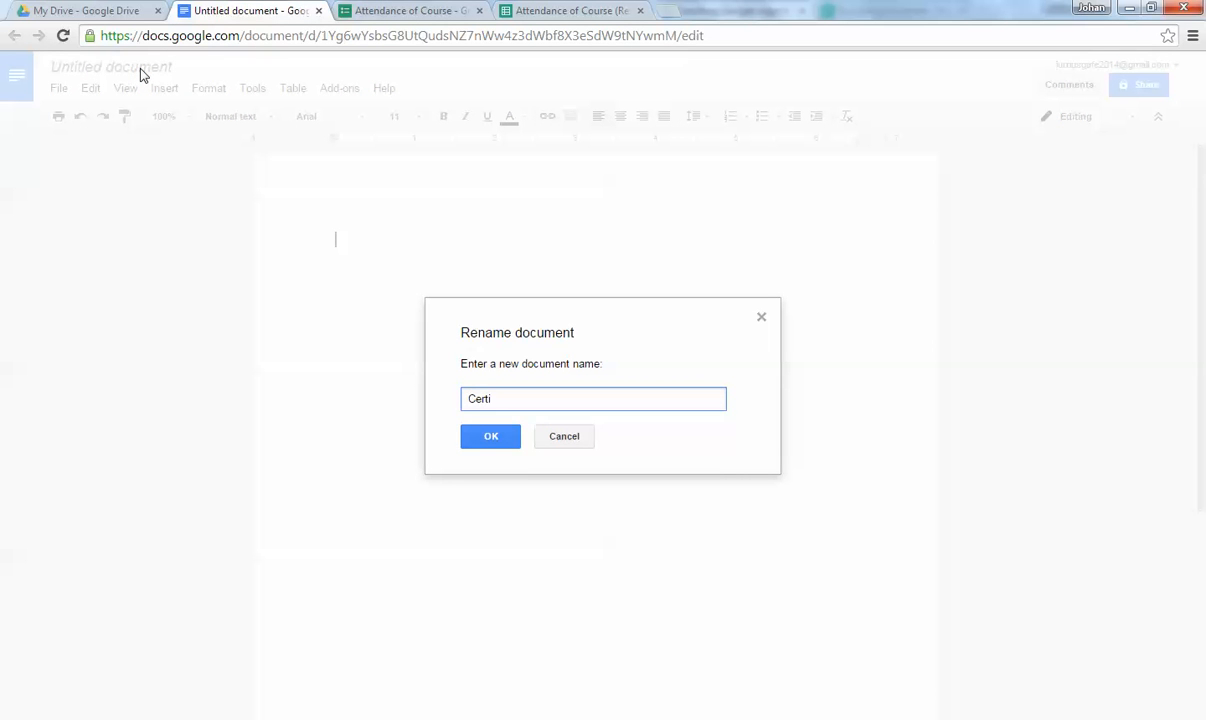
type("ficate of Attendance")
left_click(475, 440)
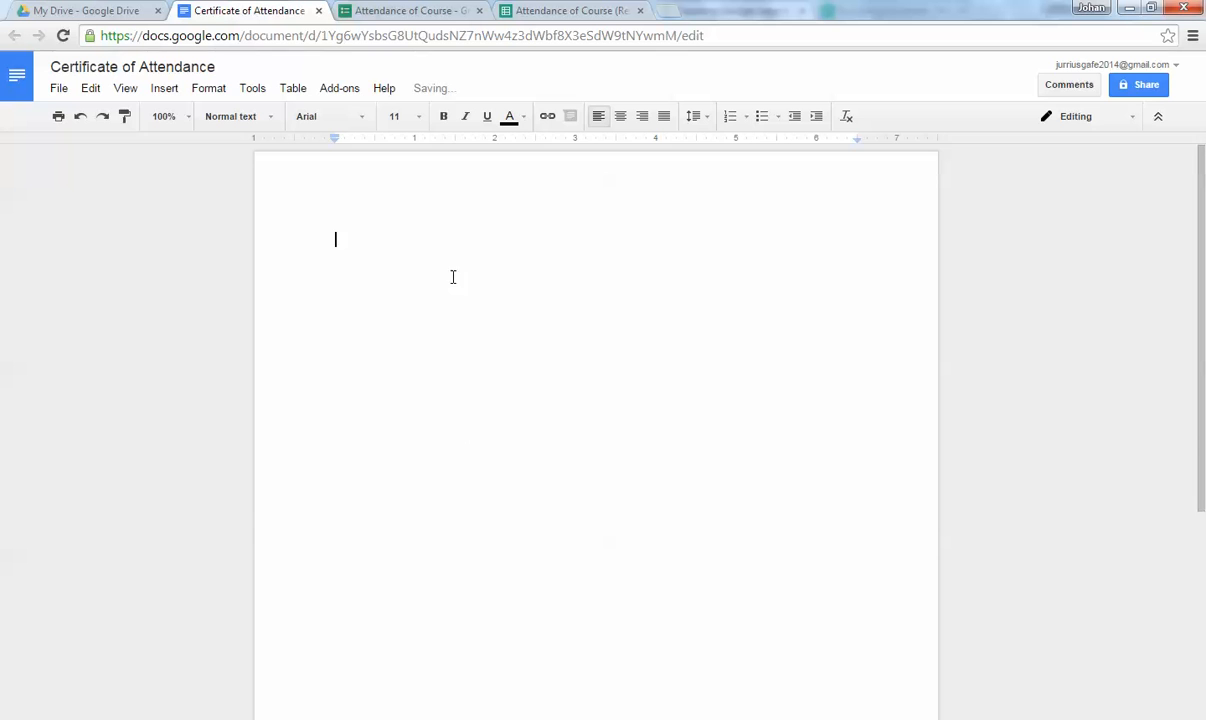
Insert the power-button icon found by an image search for 'logo'.
left_click(162, 94)
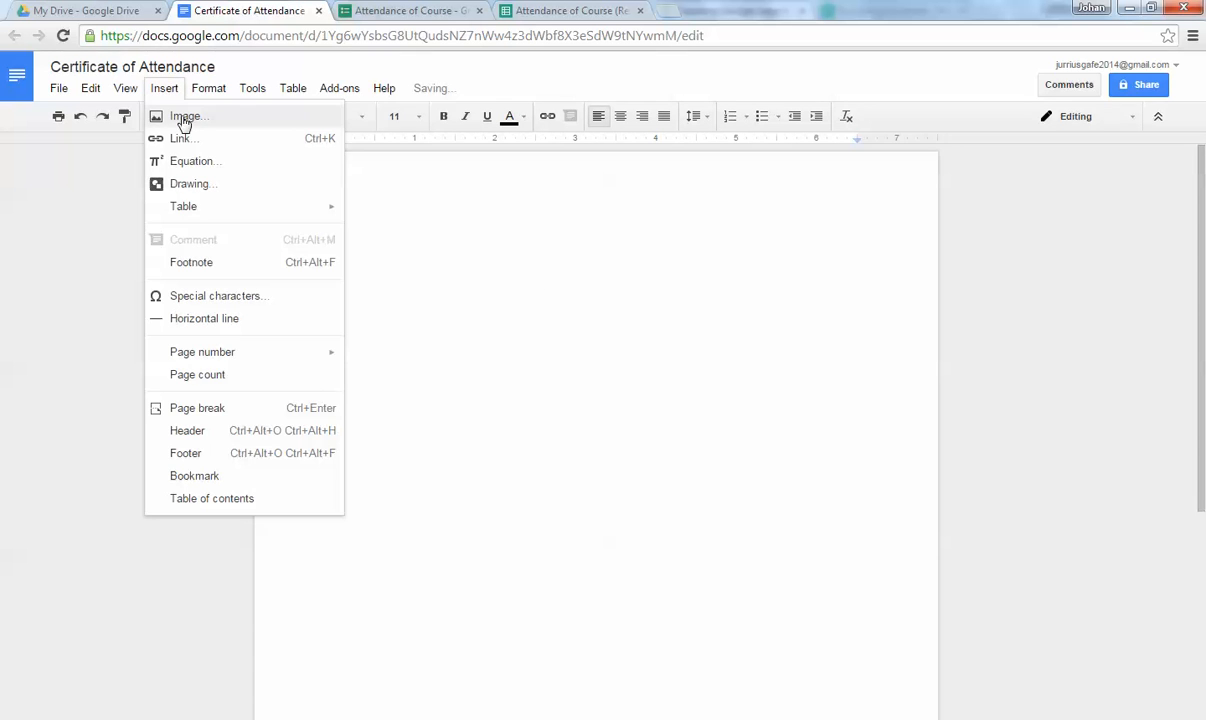
left_click(163, 117)
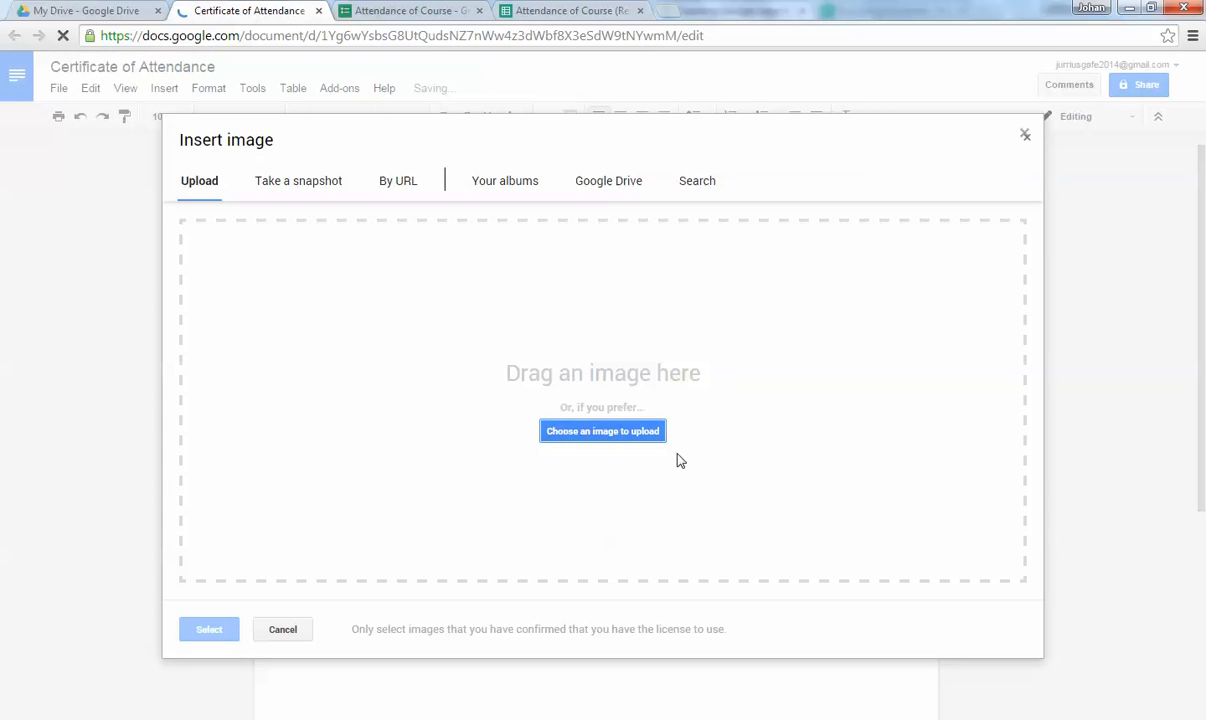
left_click(704, 186)
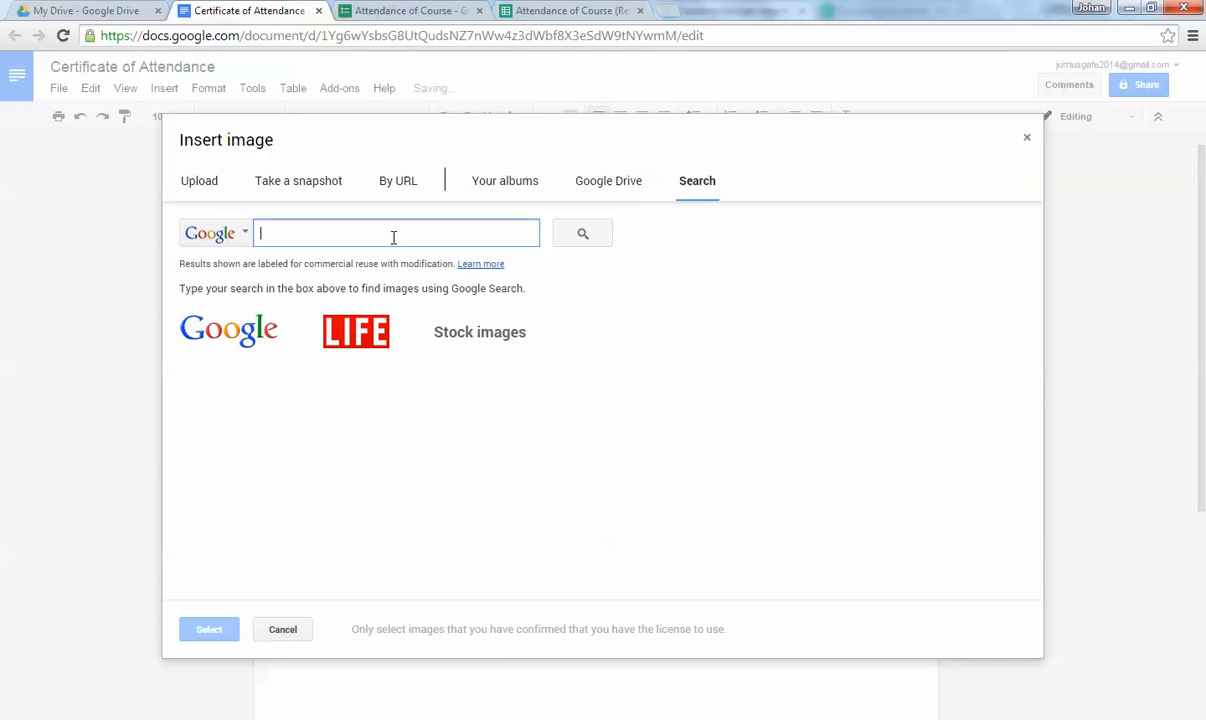
type("logo")
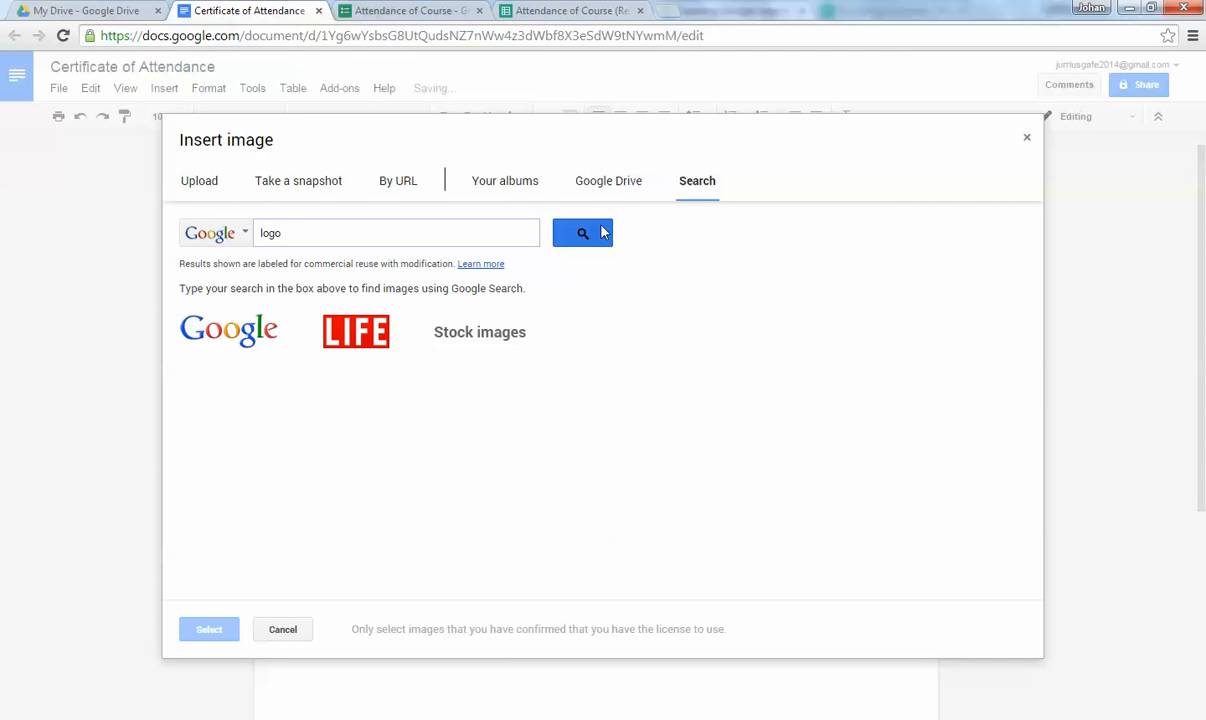
left_click(602, 232)
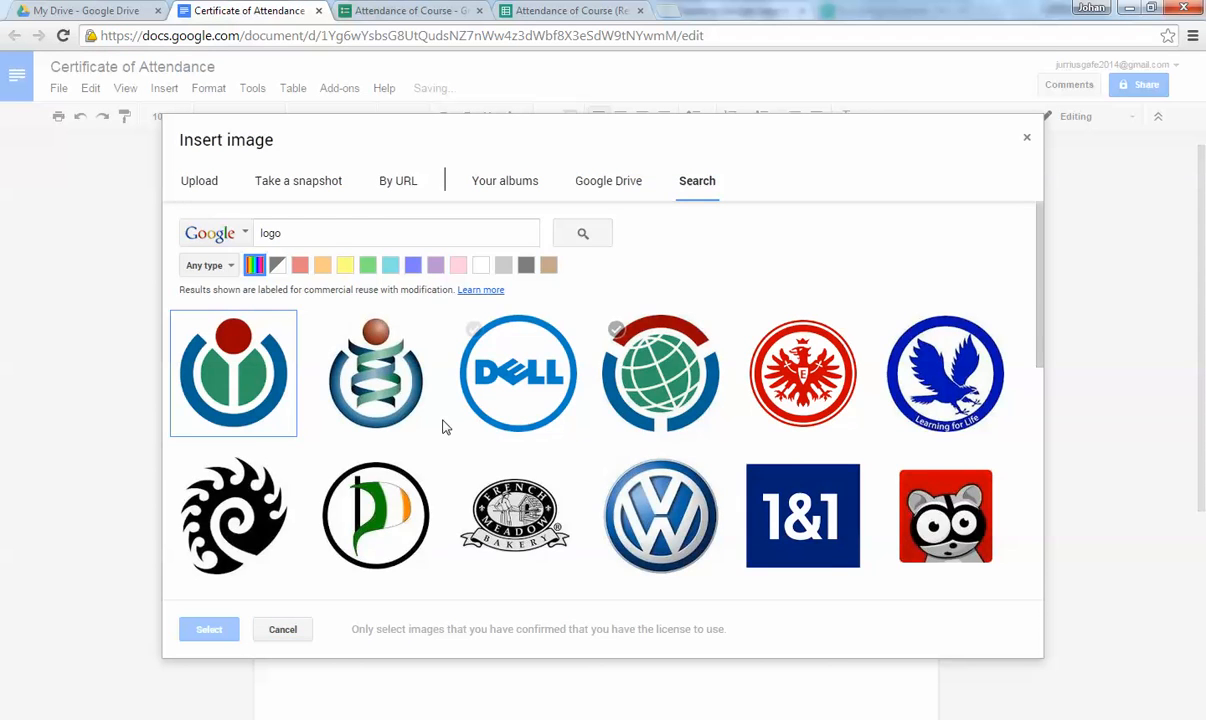
scroll(446, 427, "down", 5)
left_click(376, 505)
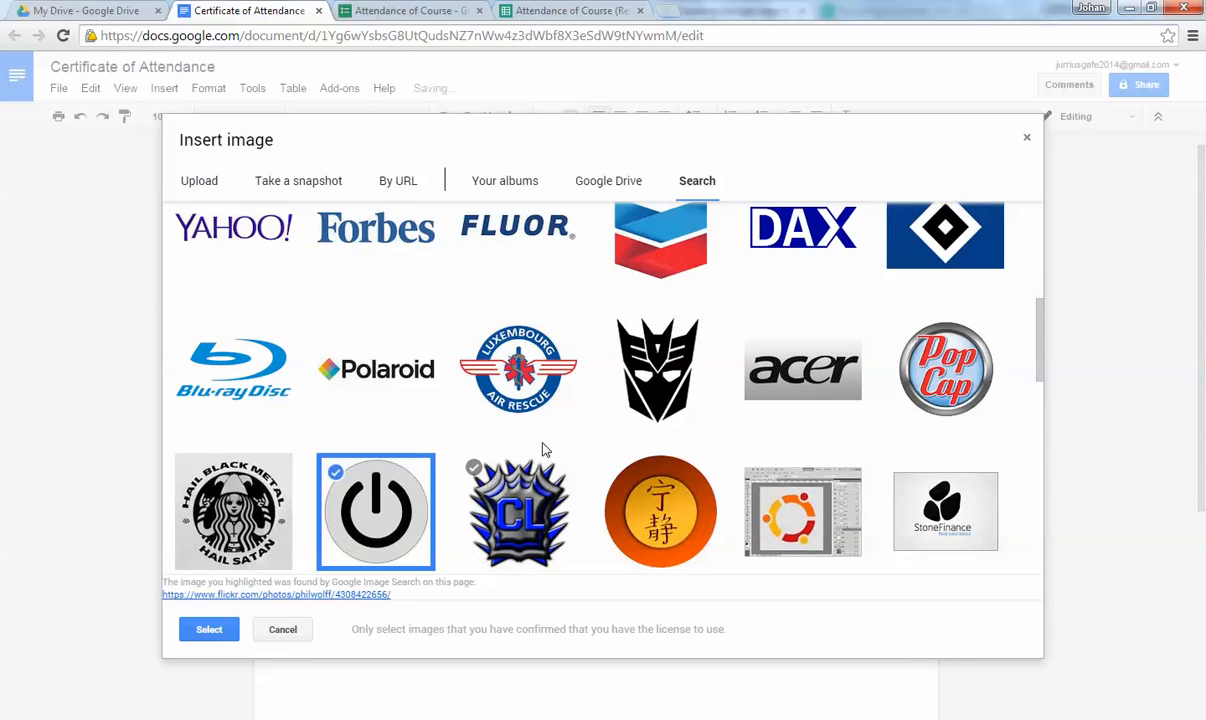
left_click(232, 624)
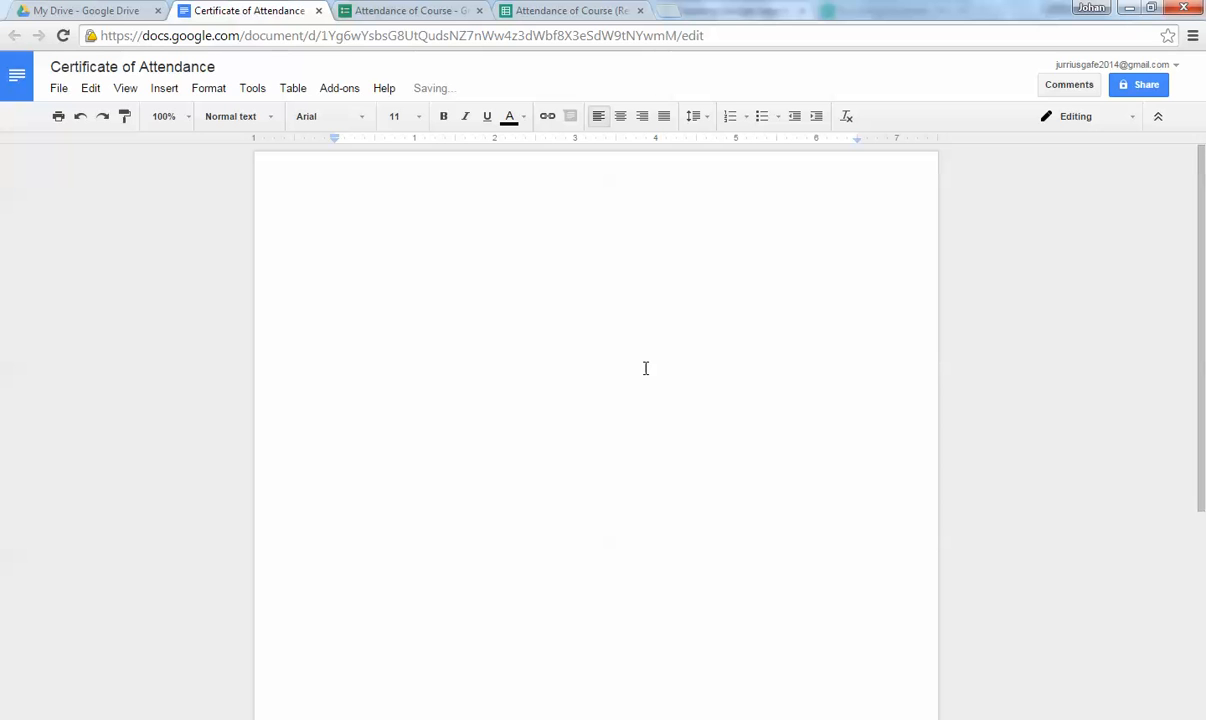
left_click(164, 88)
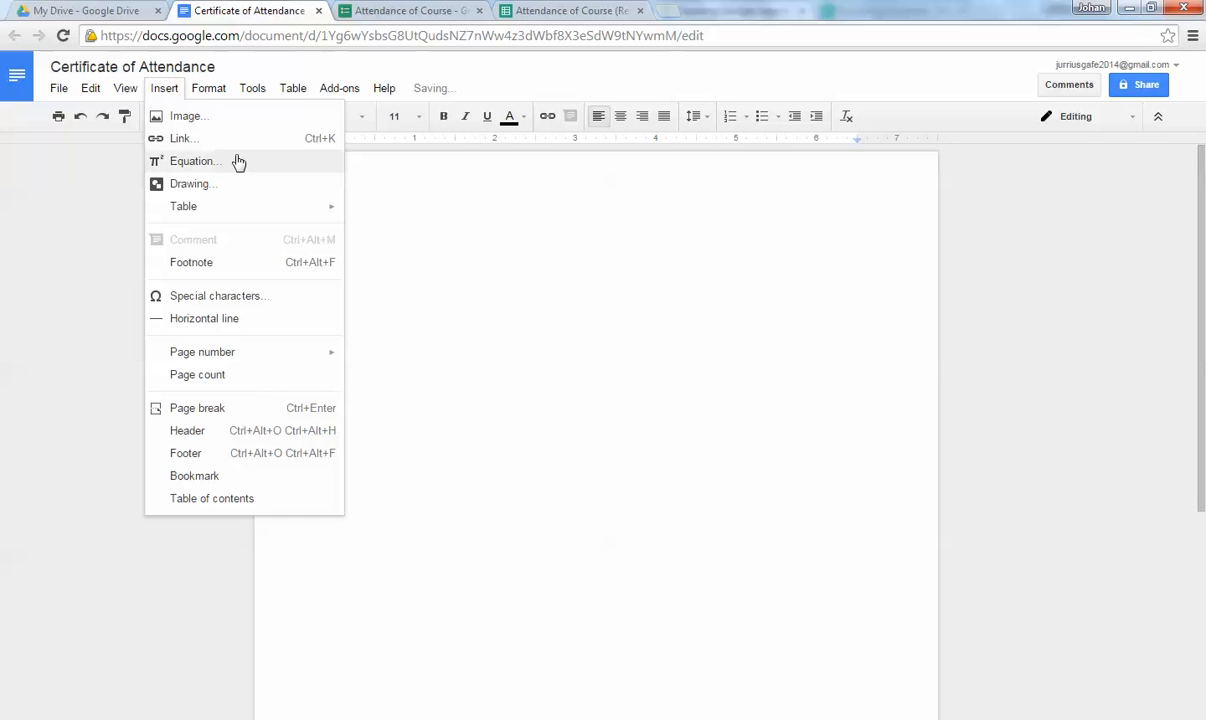
left_click(244, 117)
scroll(406, 485, "down", 5)
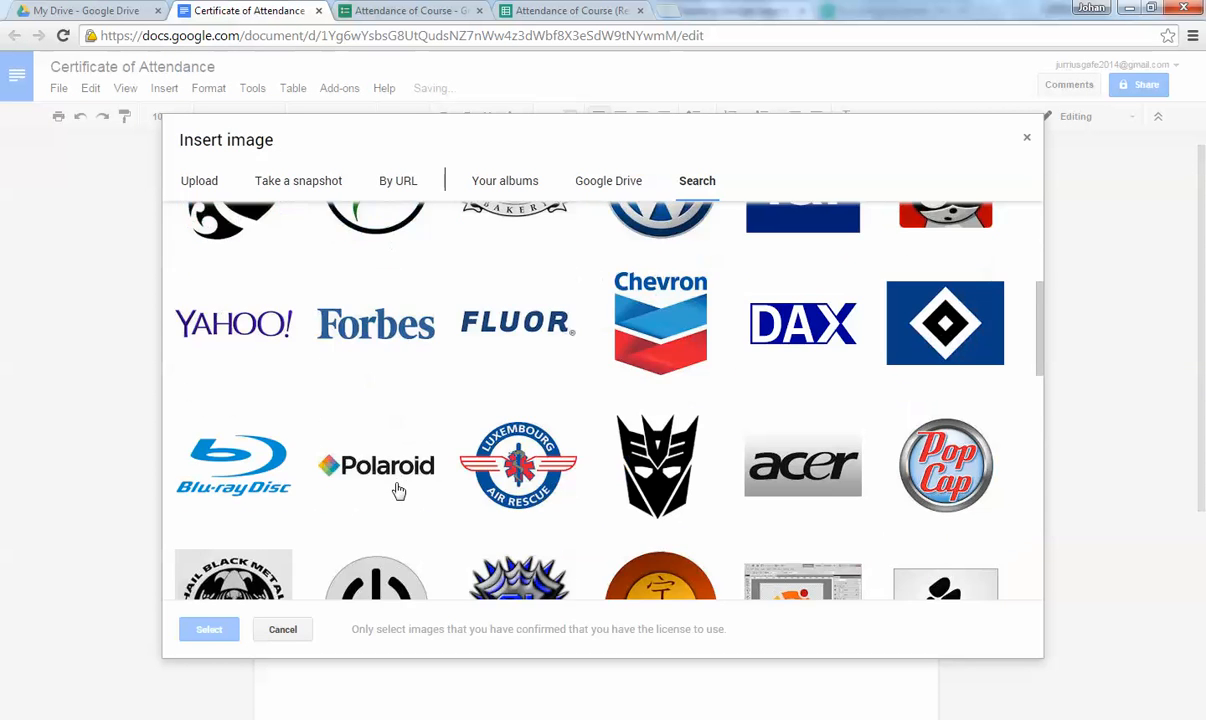
left_click(378, 531)
left_click(212, 628)
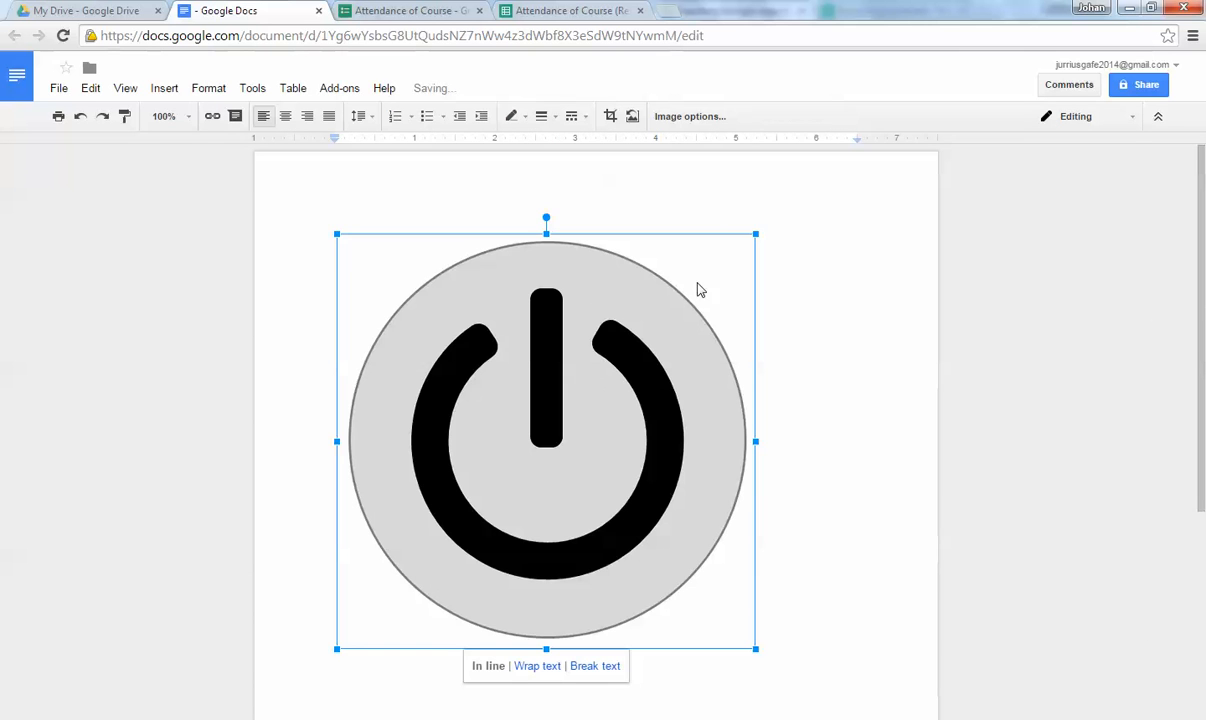
Shrink the logo to about half size, set Wrap text, and centre it near the top.
left_click_drag(571, 440, 519, 494)
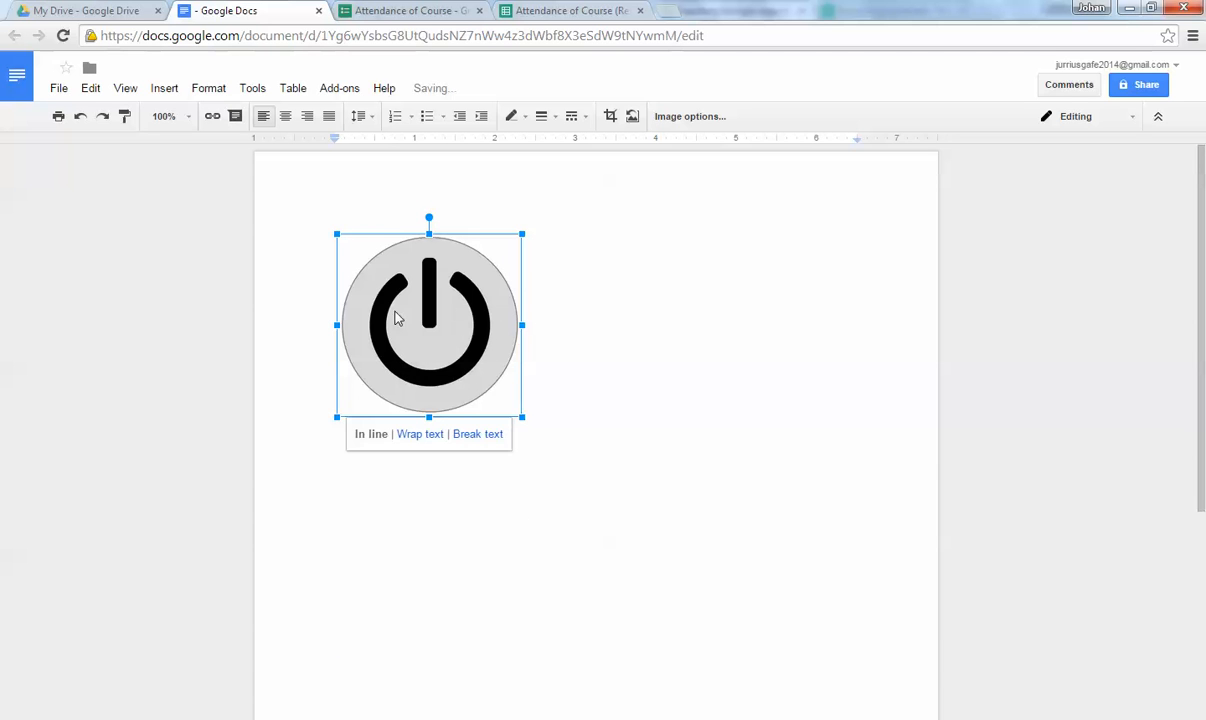
left_click(419, 434)
left_click_drag(439, 304, 611, 282)
left_click(806, 344)
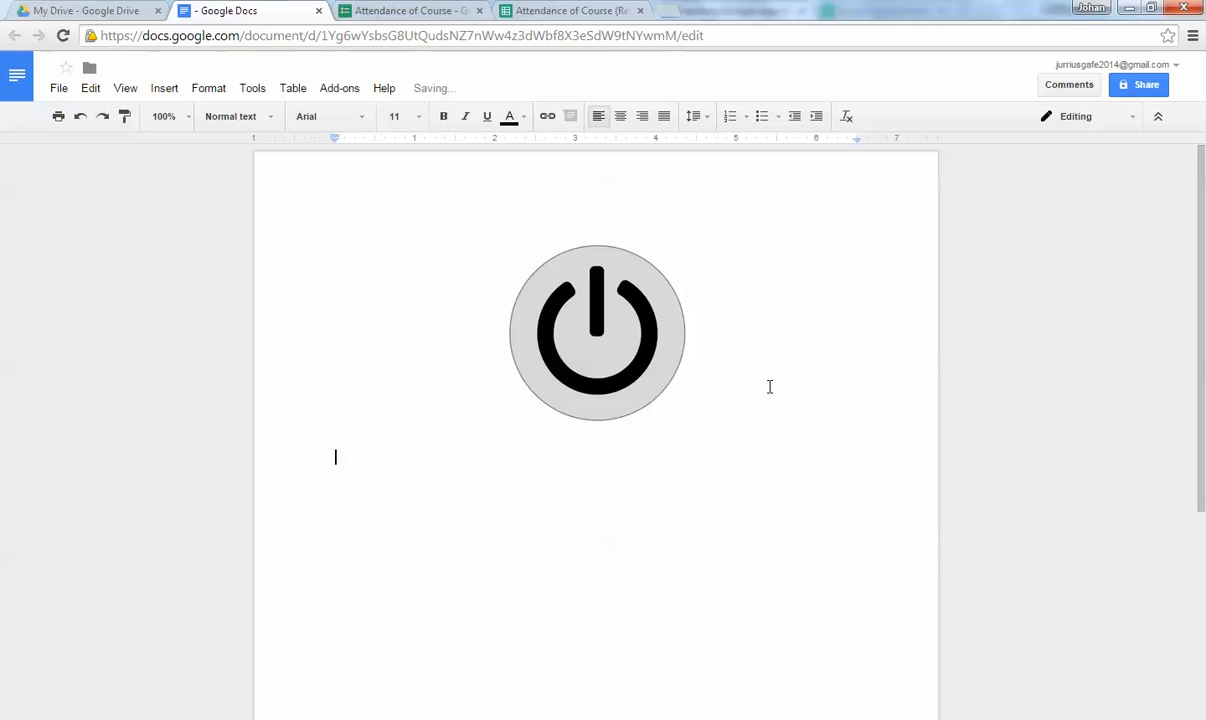
Type the 'Certificate of Attendance' title and centre it.
type("Cert")
type("tifacter")
type("a")
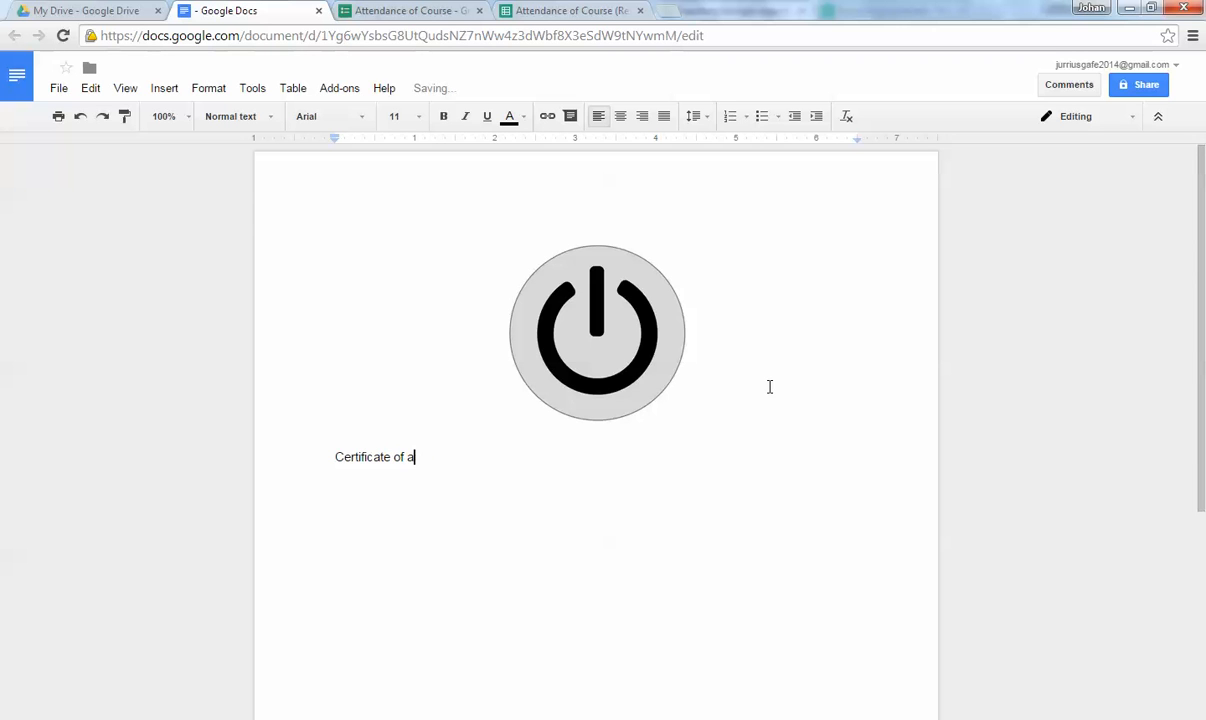
type("atndanc")
key("BackSpace")
left_click_drag(337, 455, 487, 458)
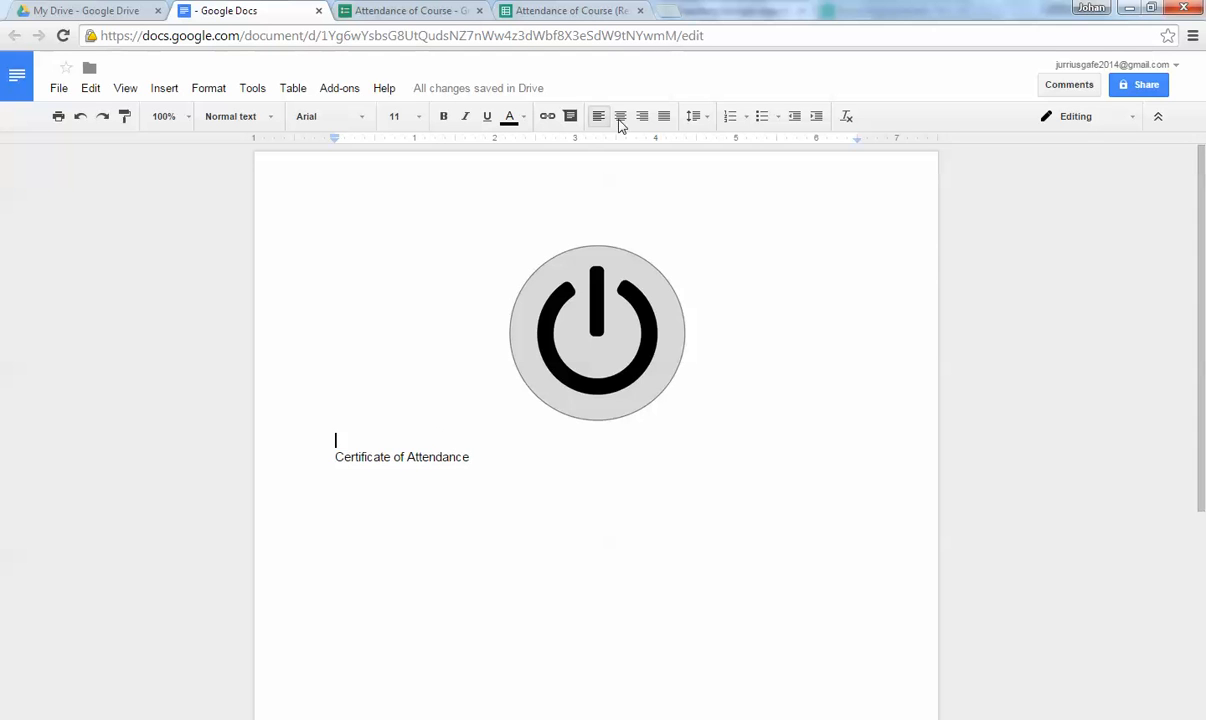
left_click(620, 116)
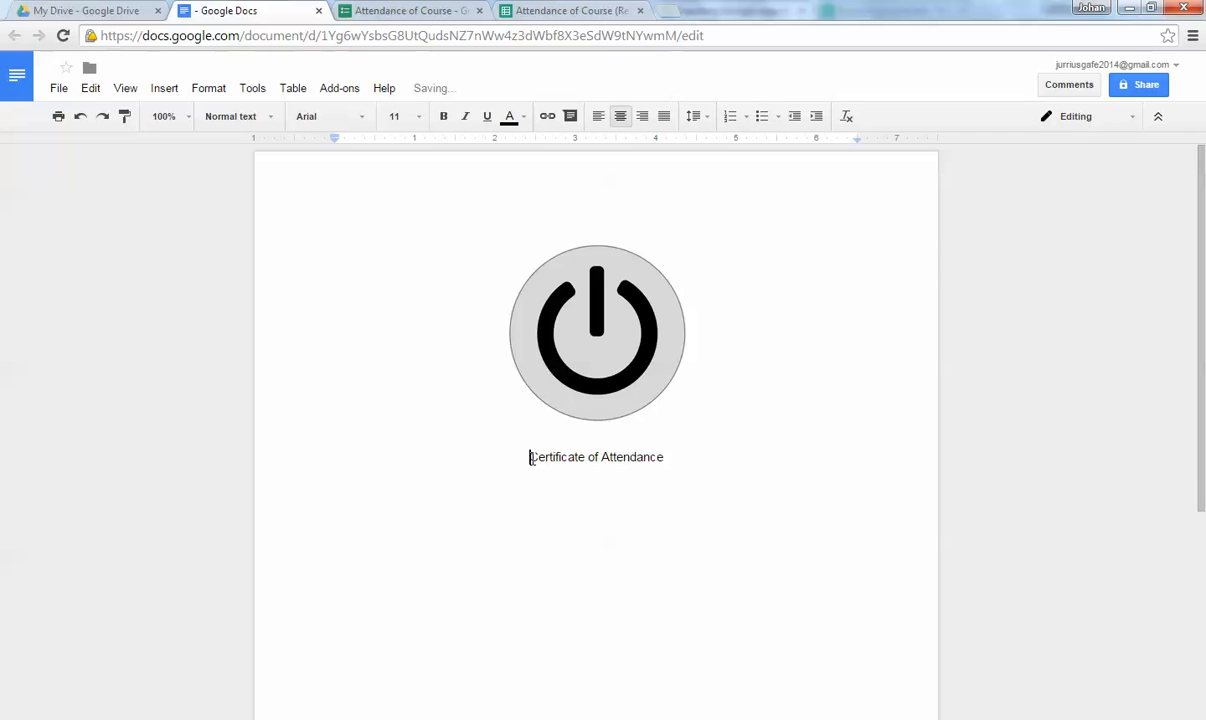
Format the title as 30 pt Pacifico in dark blue and start a new line below it.
left_click_drag(528, 456, 666, 457)
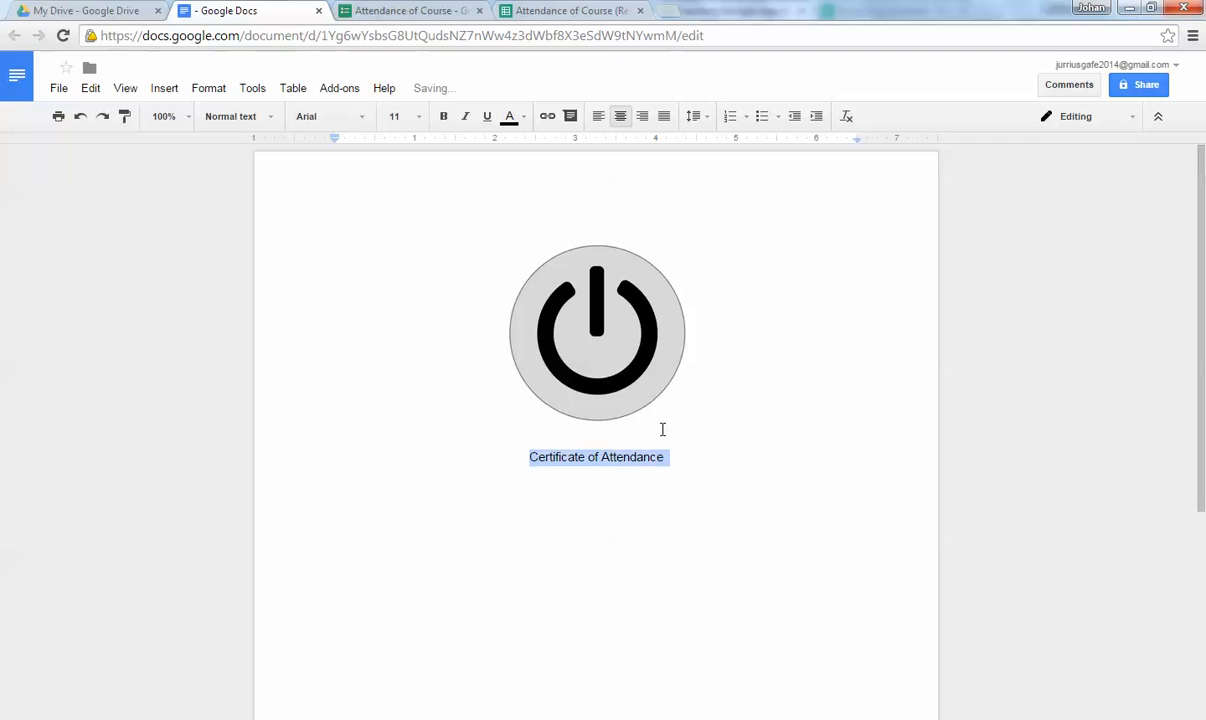
left_click(408, 118)
left_click(420, 328)
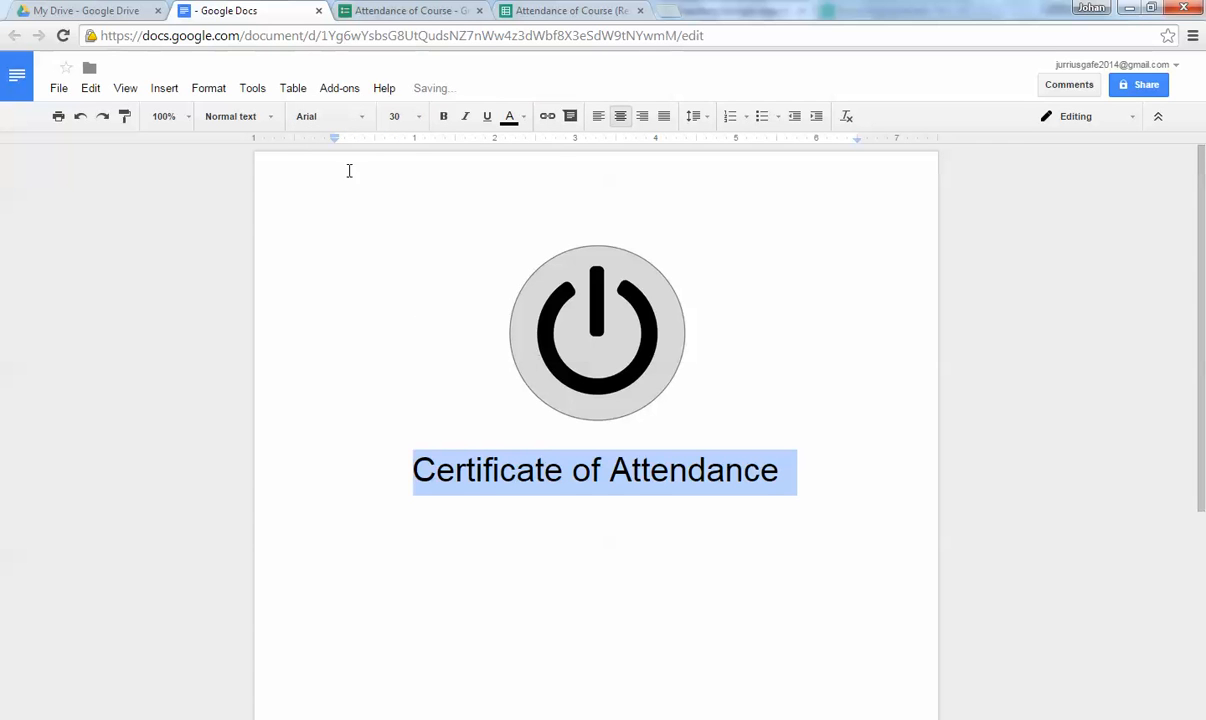
left_click(360, 118)
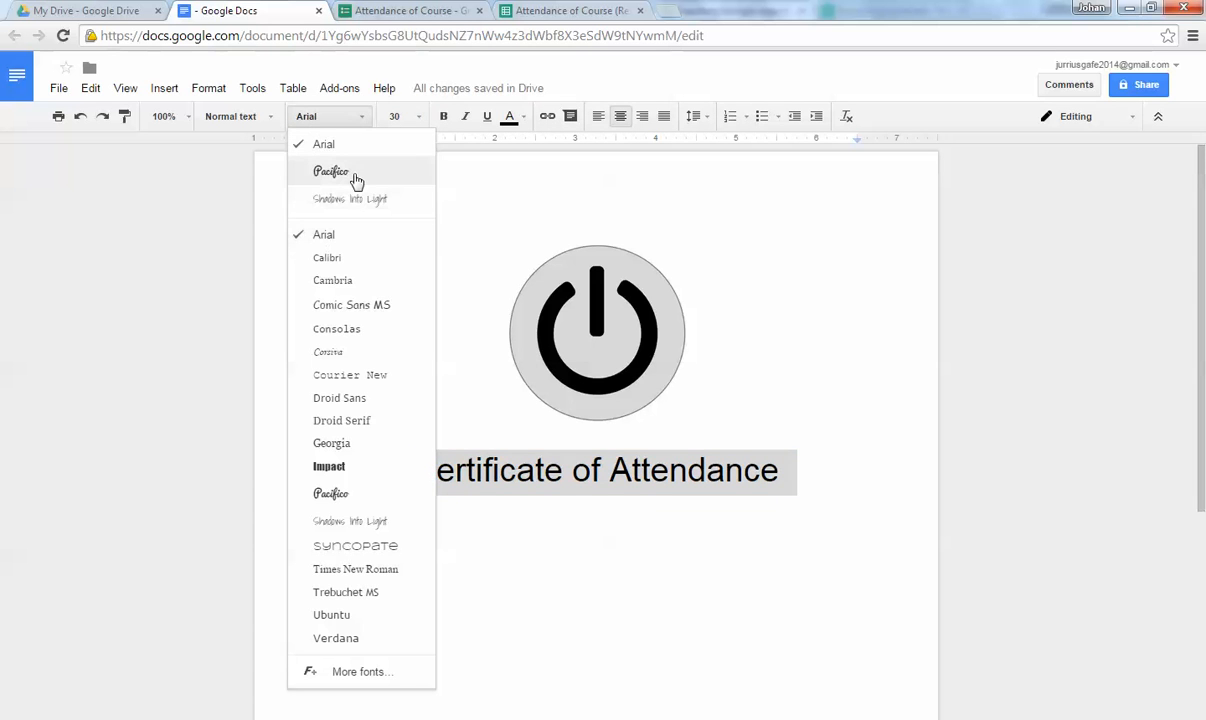
left_click(352, 496)
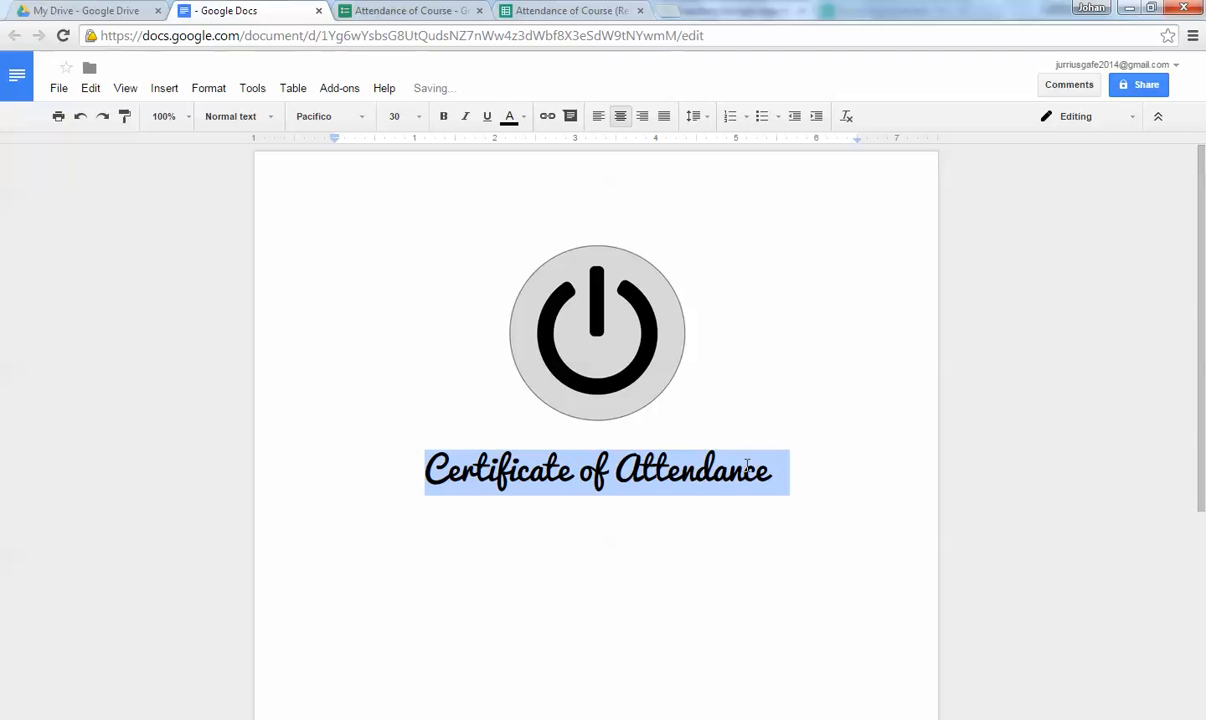
left_click(809, 496)
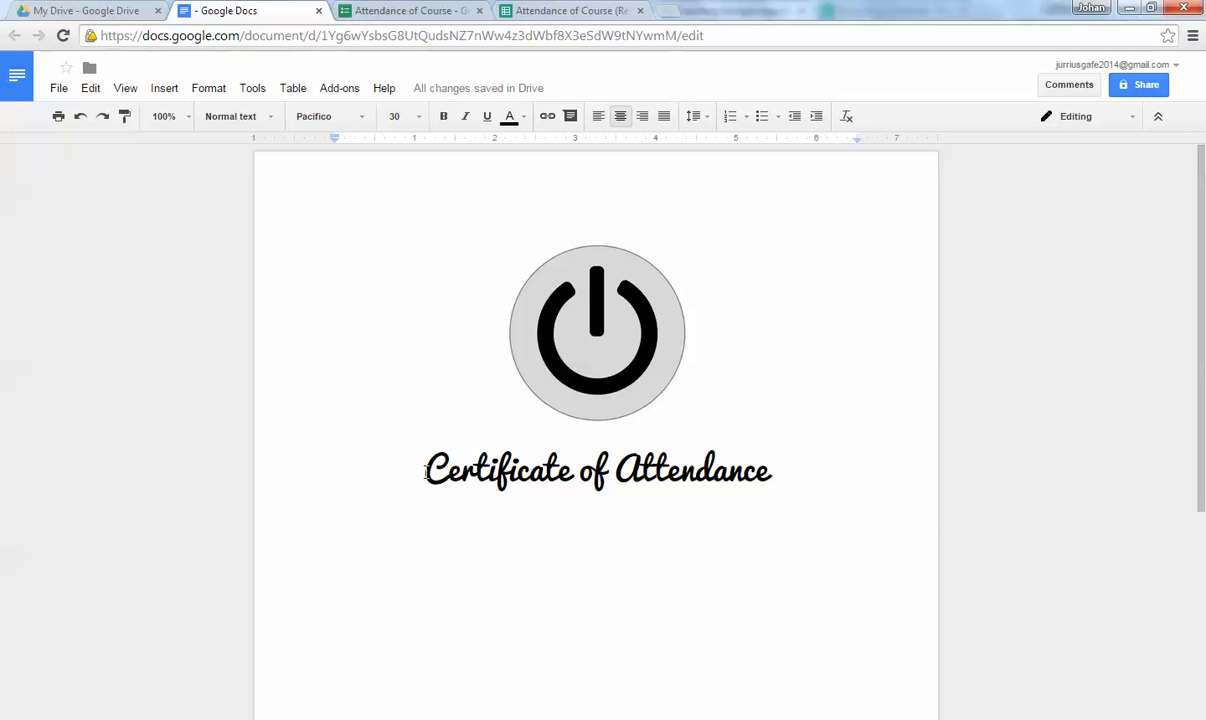
left_click_drag(422, 470, 768, 466)
left_click(509, 117)
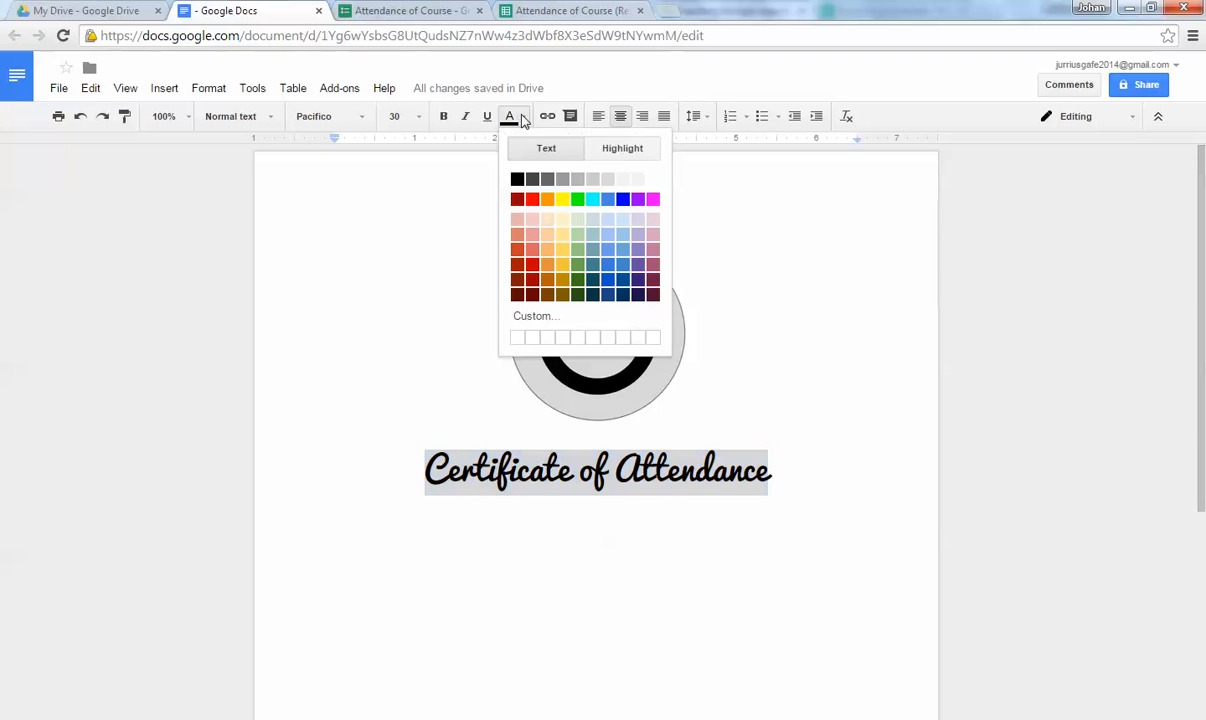
left_click(608, 283)
left_click(829, 486)
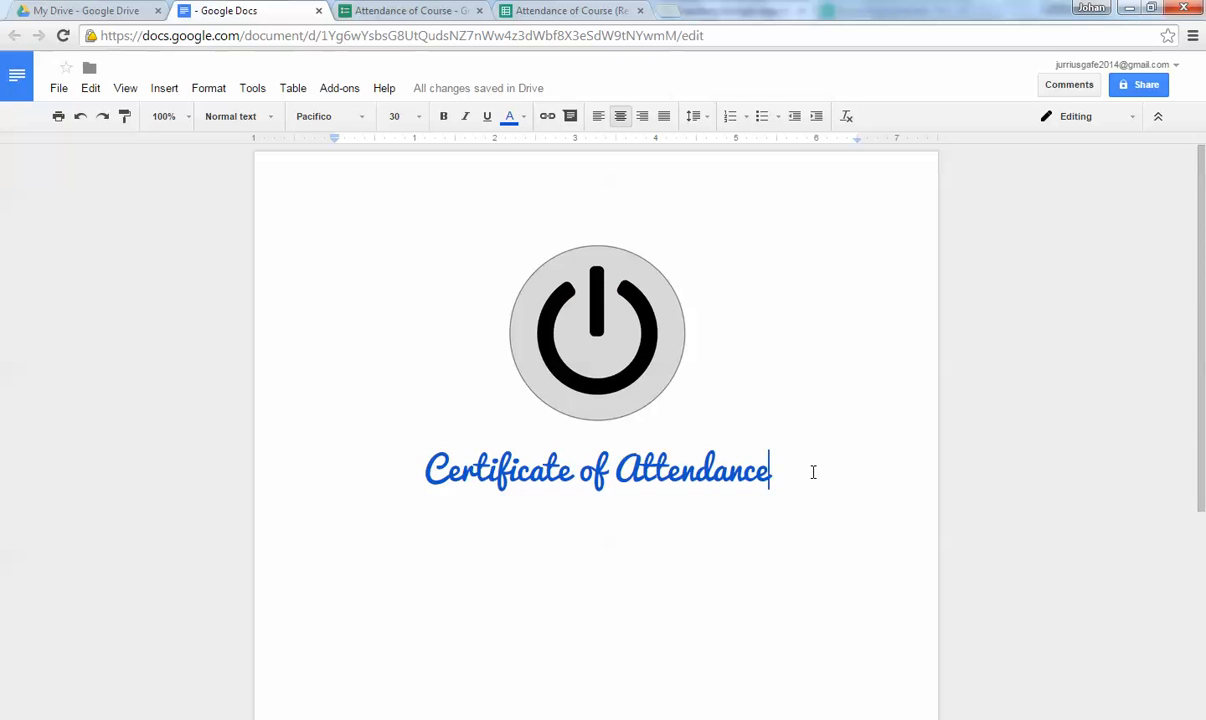
key("Return")
scroll(813, 472, "down", 1)
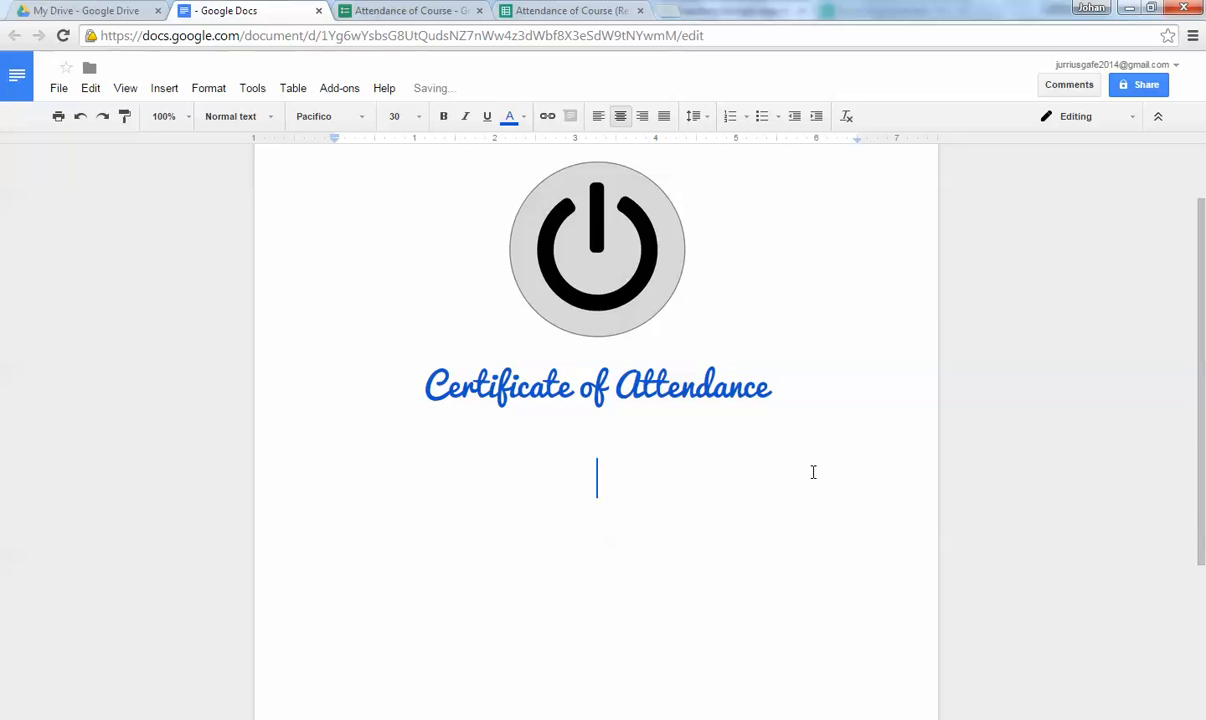
Type 'This is to certify that' and format it as black 18 pt Arial.
type("This is to ")
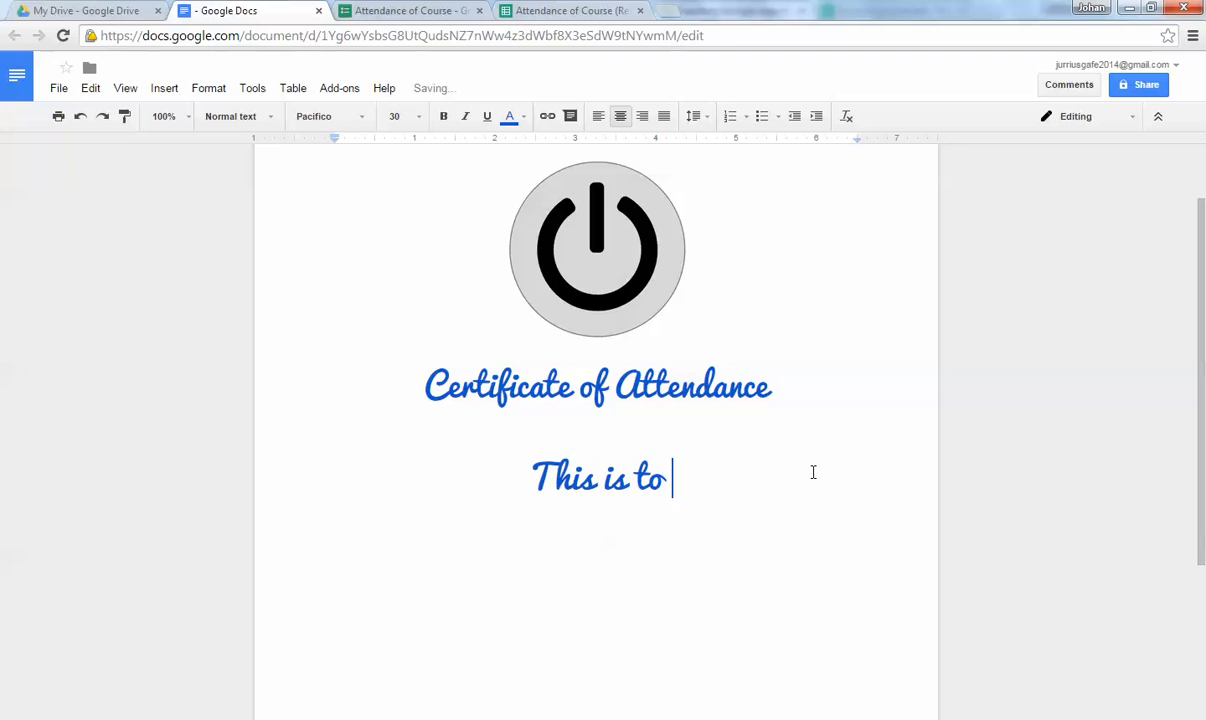
type("certify ")
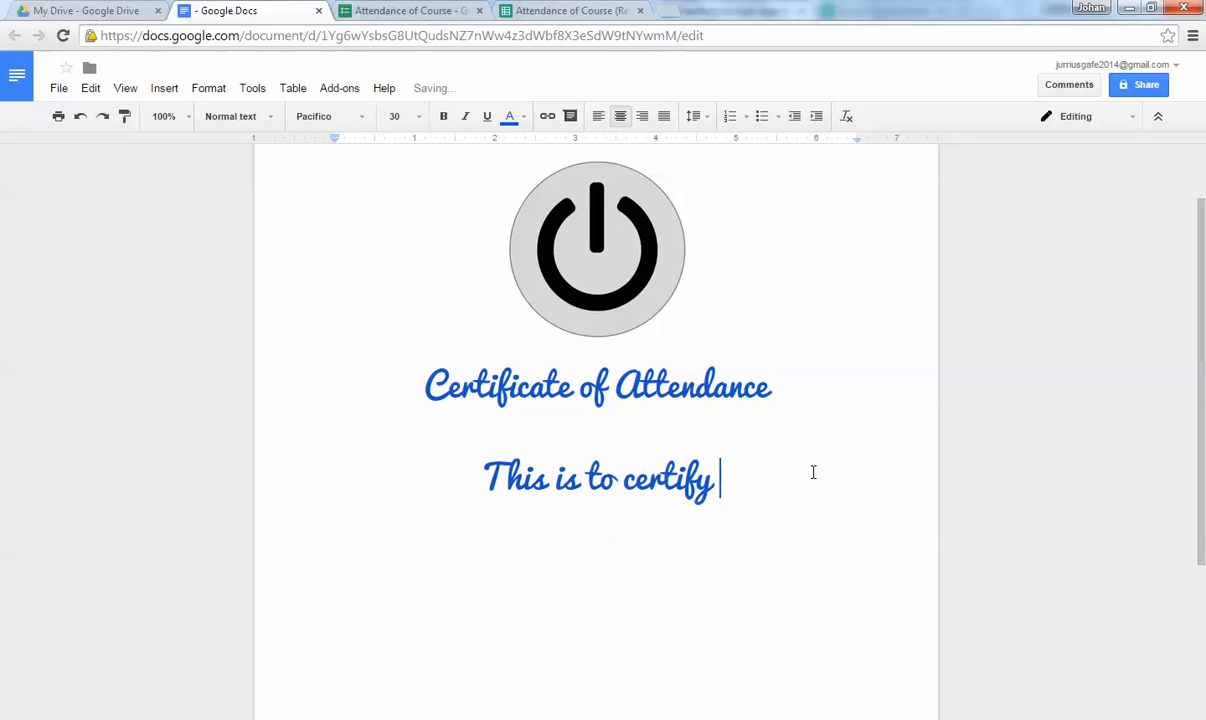
type("that")
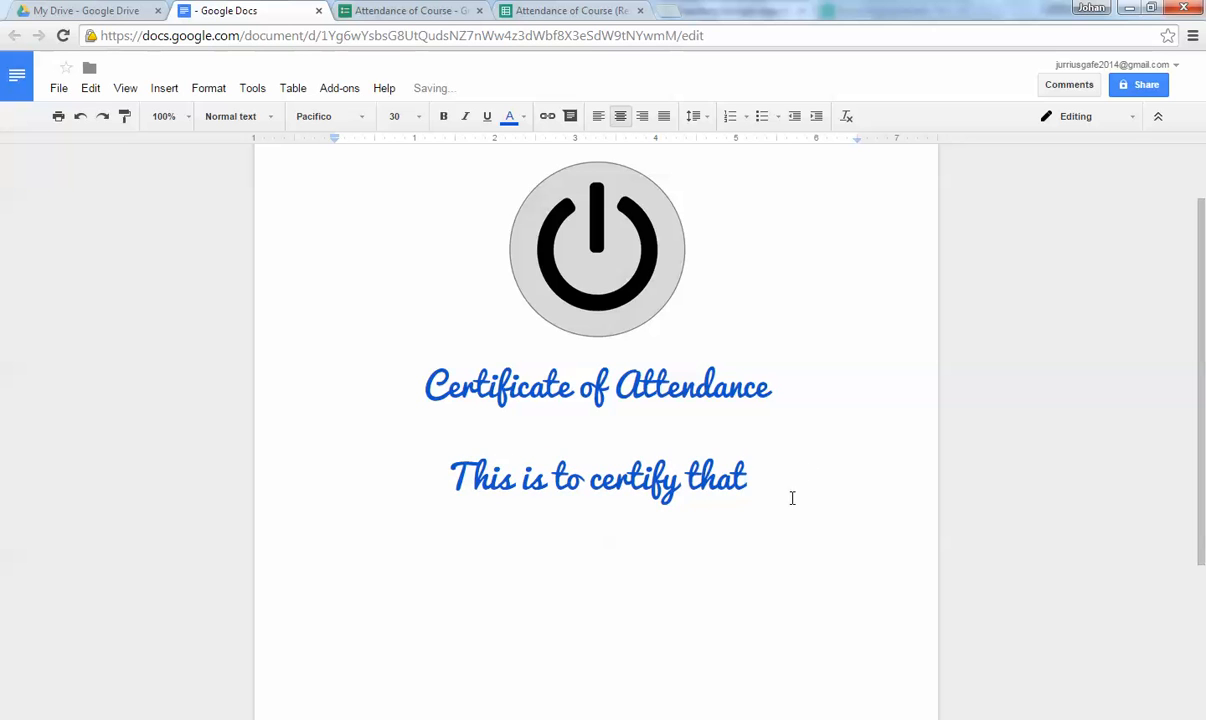
left_click_drag(428, 471, 754, 472)
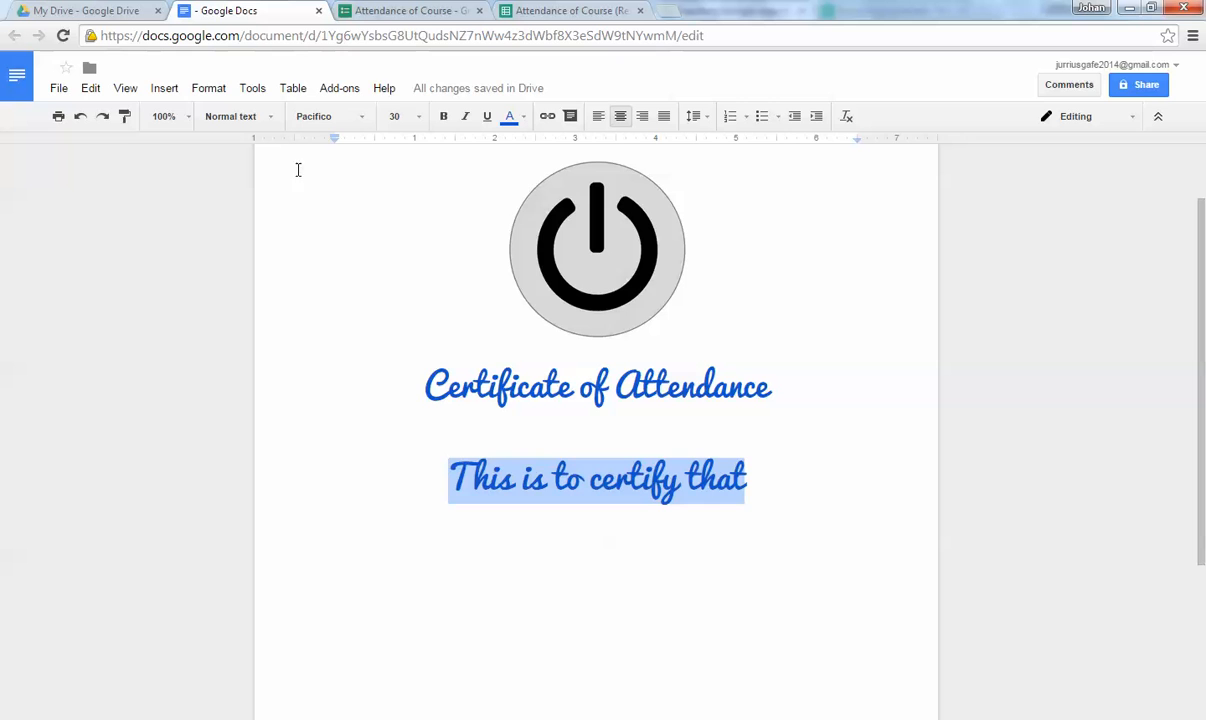
left_click(334, 116)
left_click(331, 177)
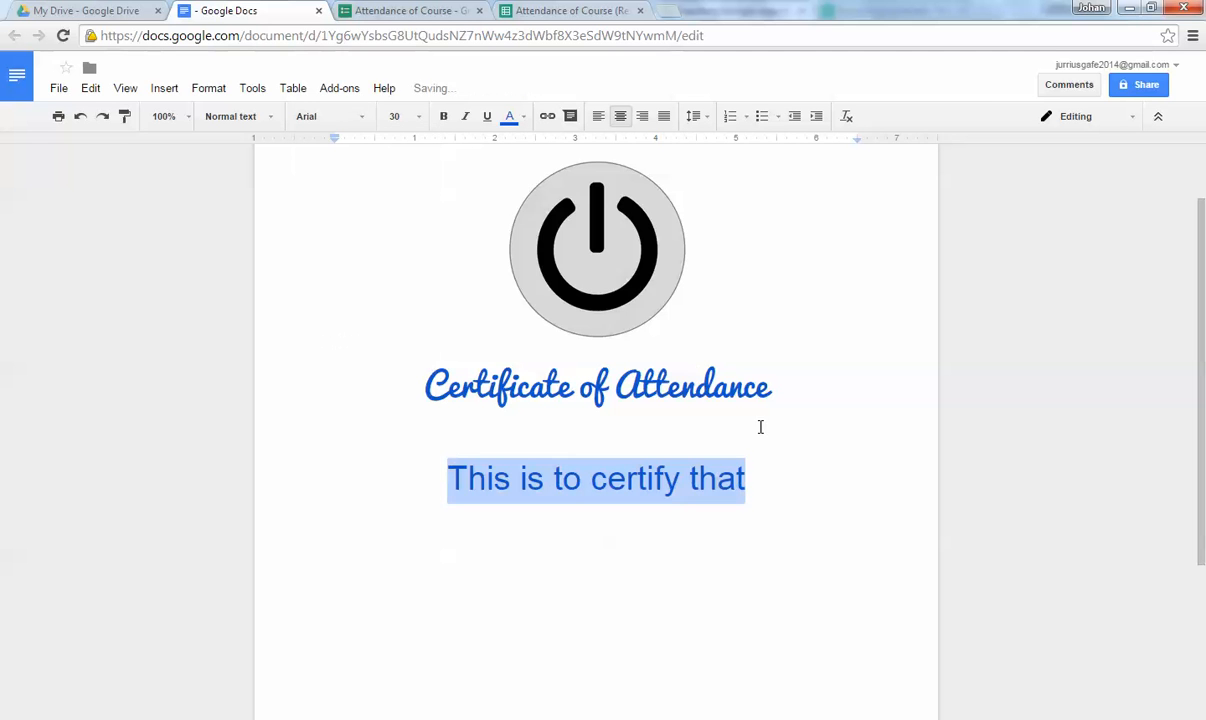
left_click(509, 116)
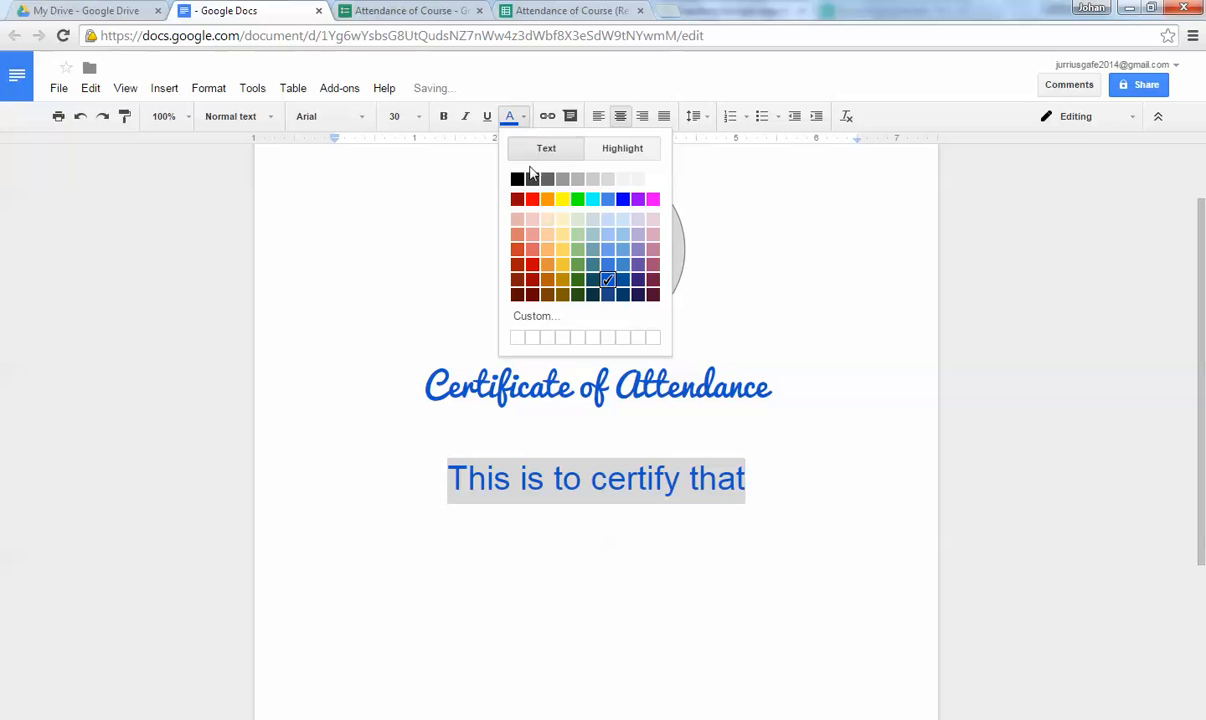
left_click(511, 170)
left_click(418, 117)
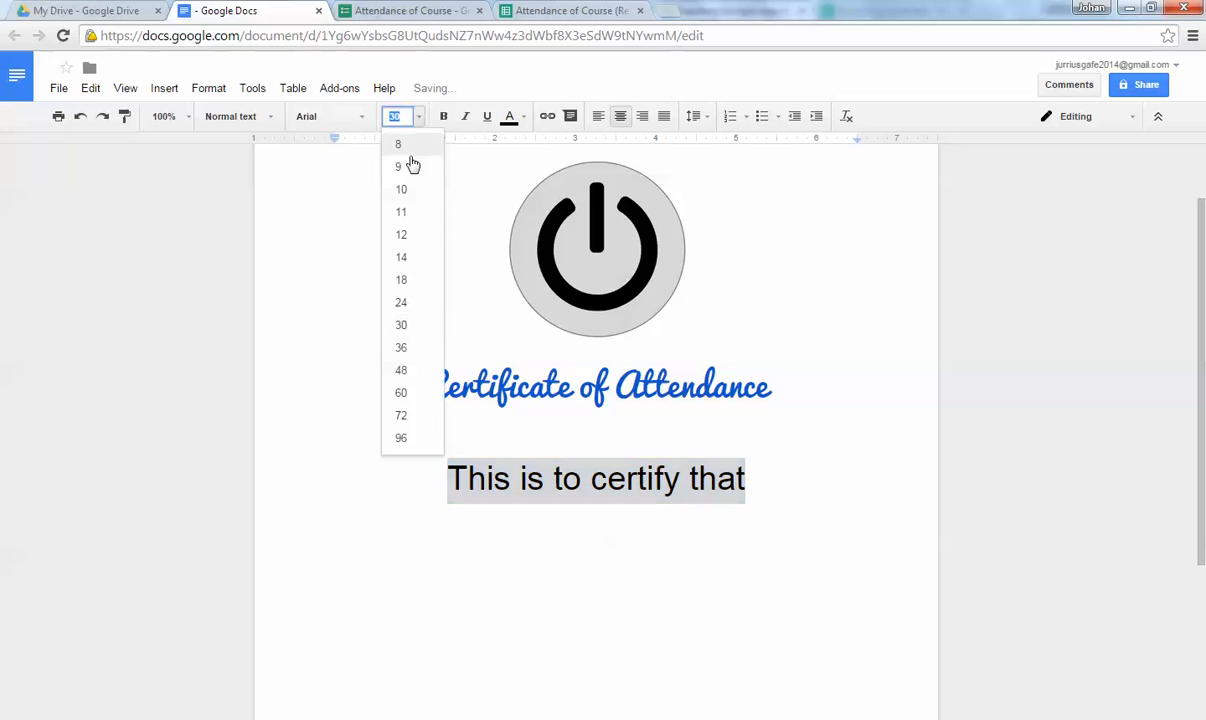
left_click(408, 253)
left_click(418, 117)
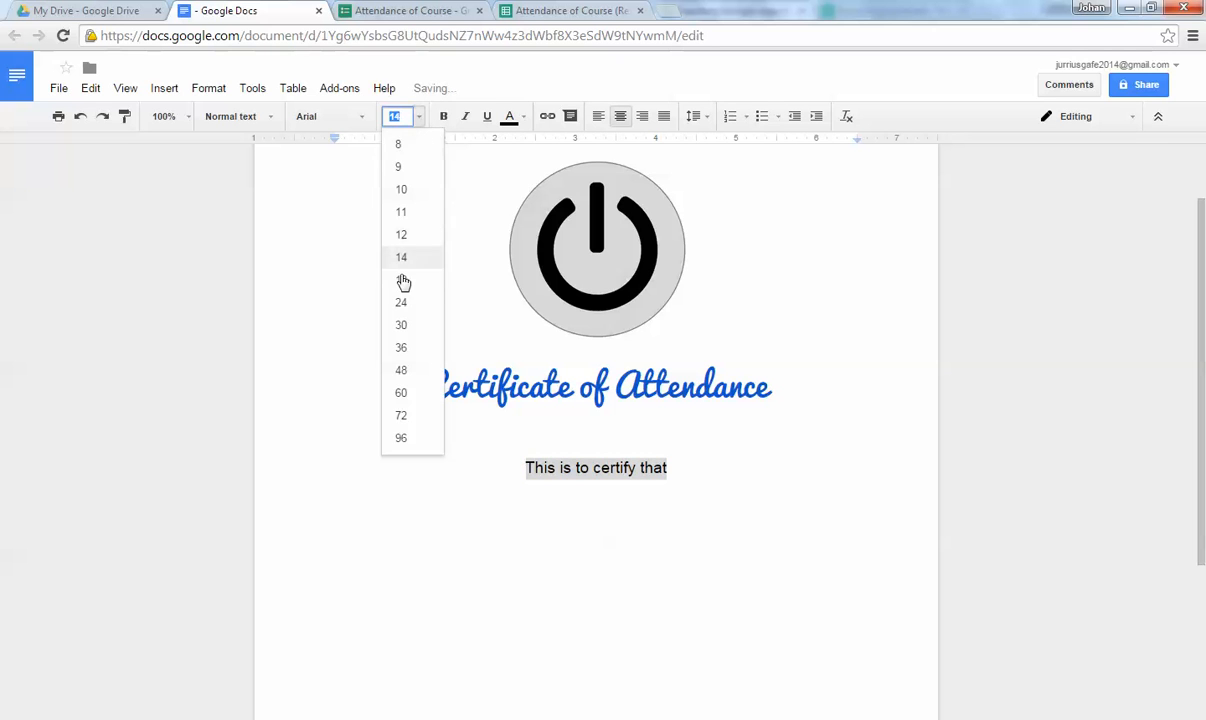
left_click(398, 278)
left_click(803, 436)
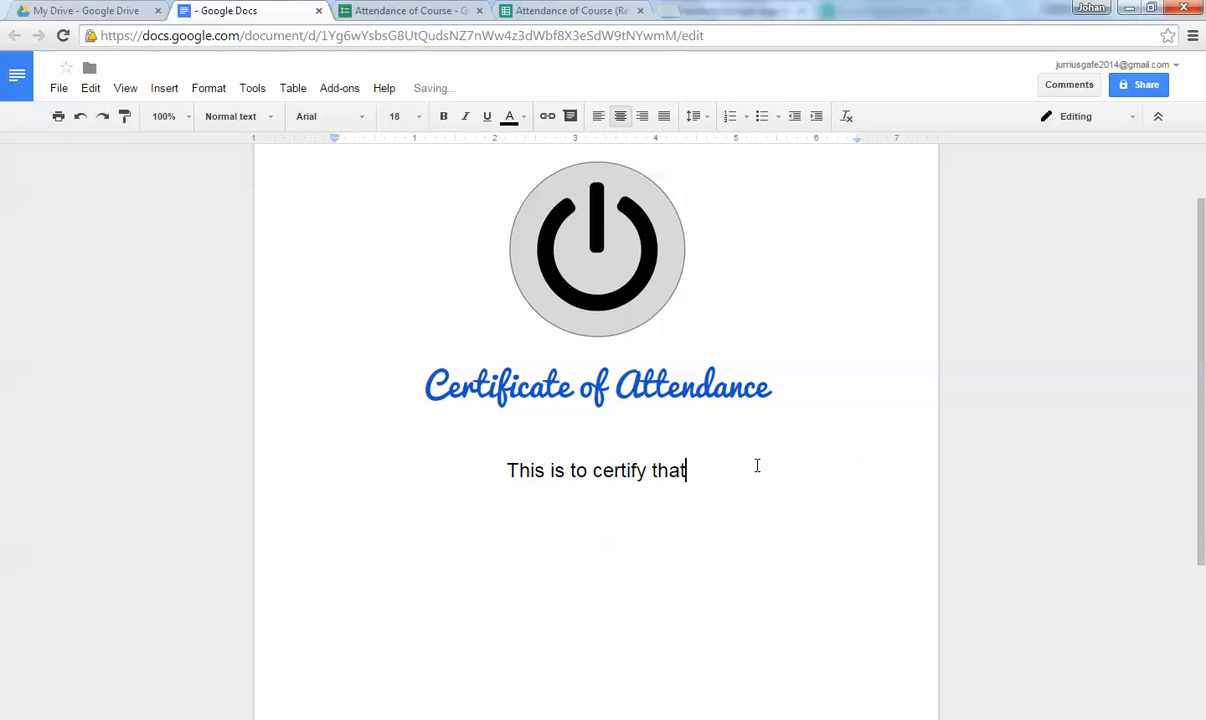
Add a blank line above the title and a new line below the sentence.
left_click(727, 330)
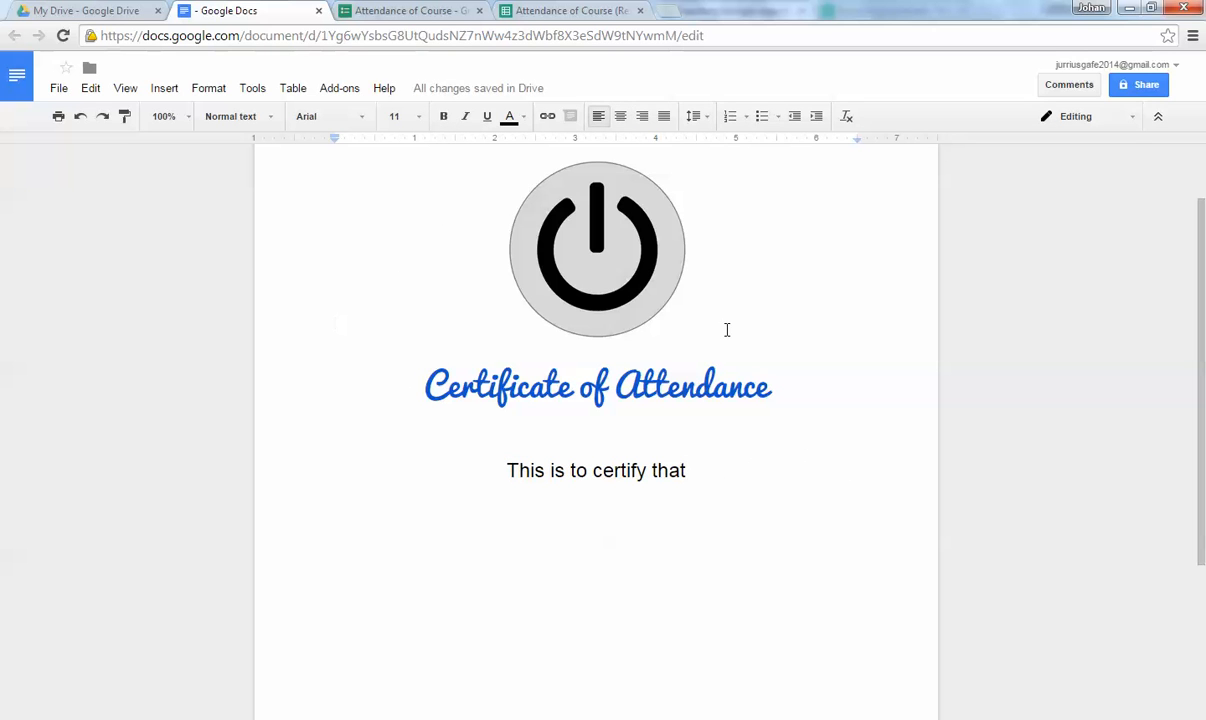
key("Return")
left_click(724, 514)
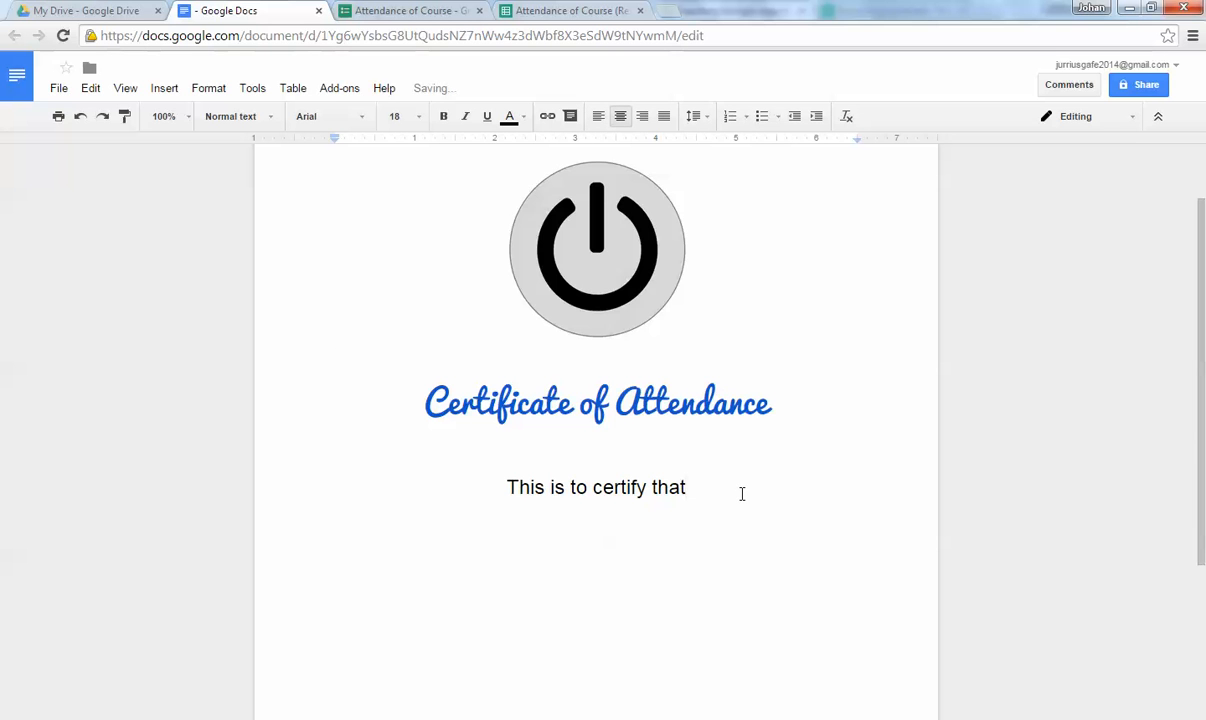
key("Return")
scroll(742, 493, "down", 1)
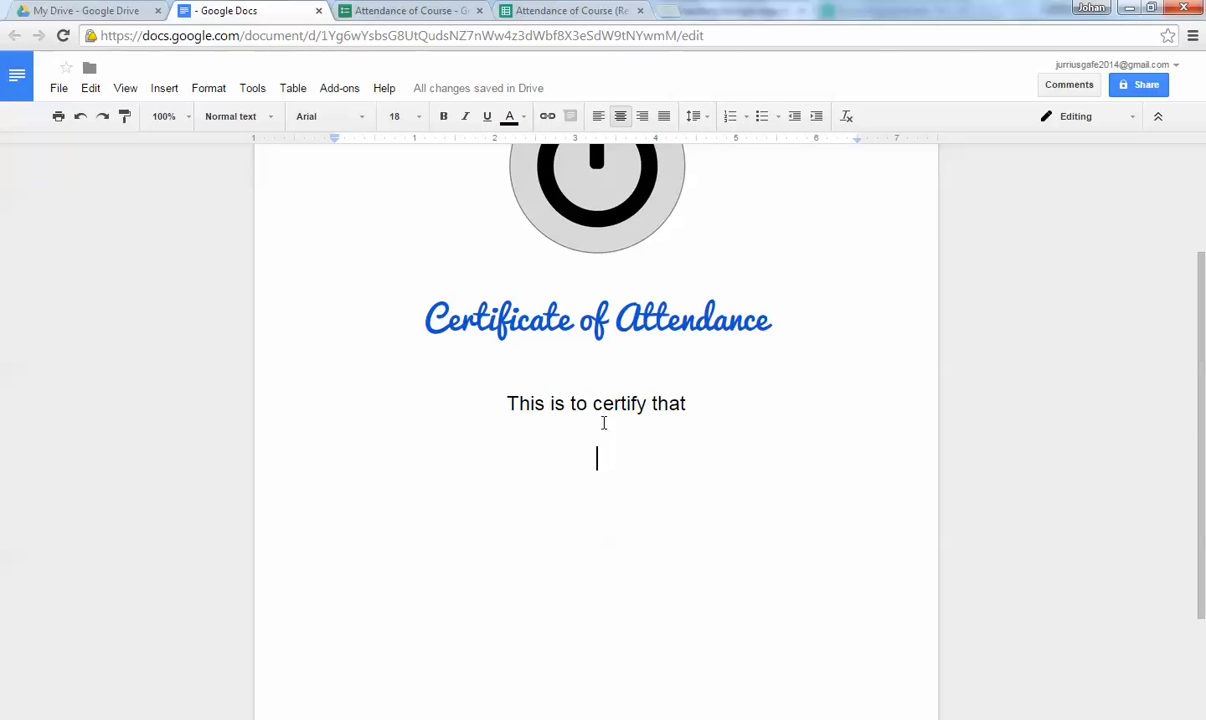
left_click(552, 12)
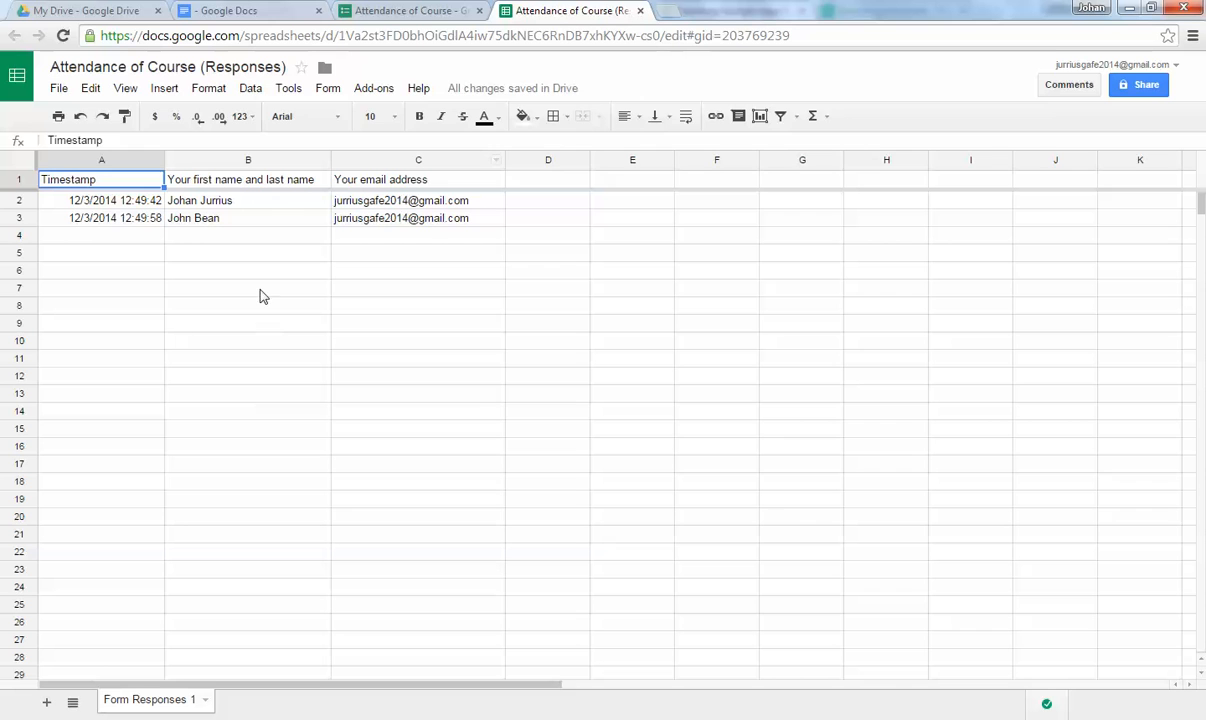
Copy the B1 heading into the document as the placeholder '<<Your first name and last name>>'.
left_click(282, 182)
key("ctrl+c")
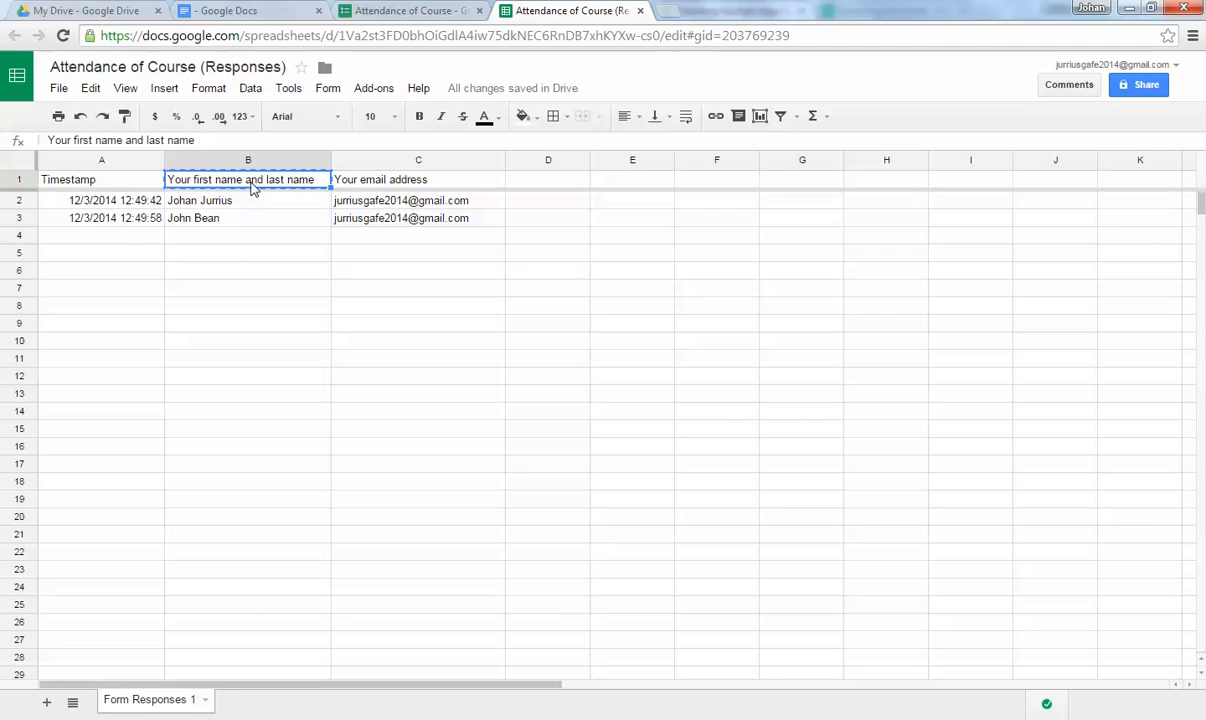
left_click(205, 10)
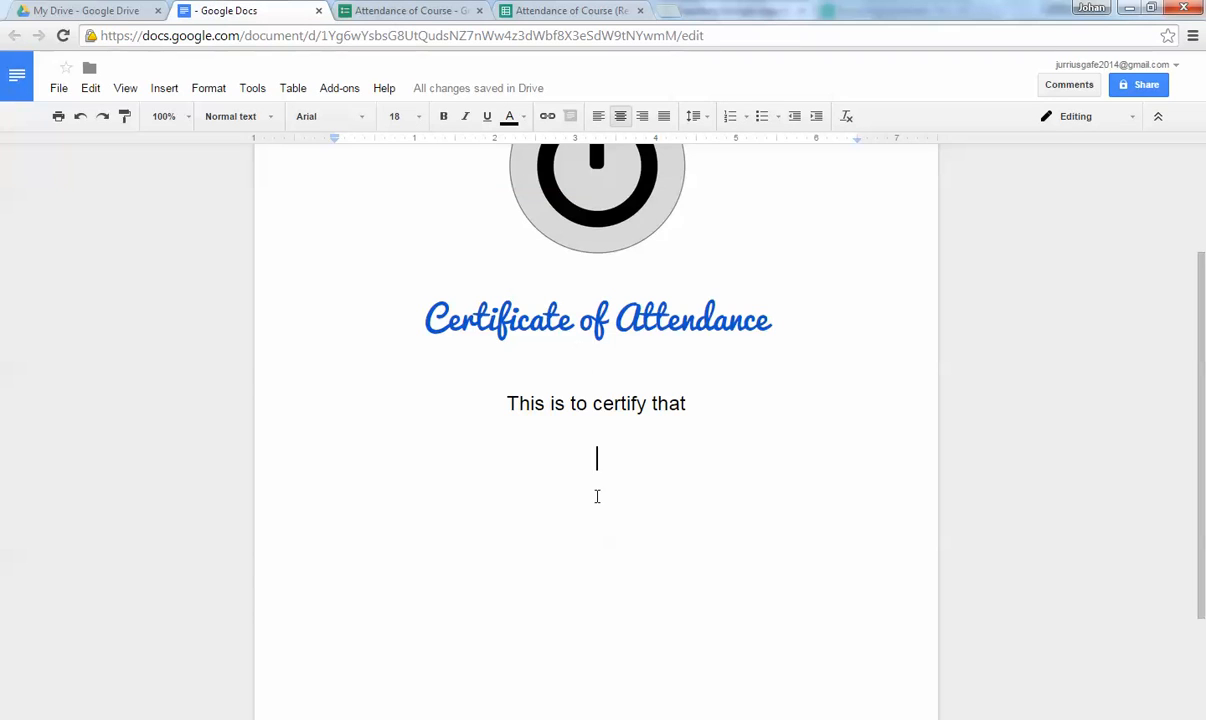
type("<<")
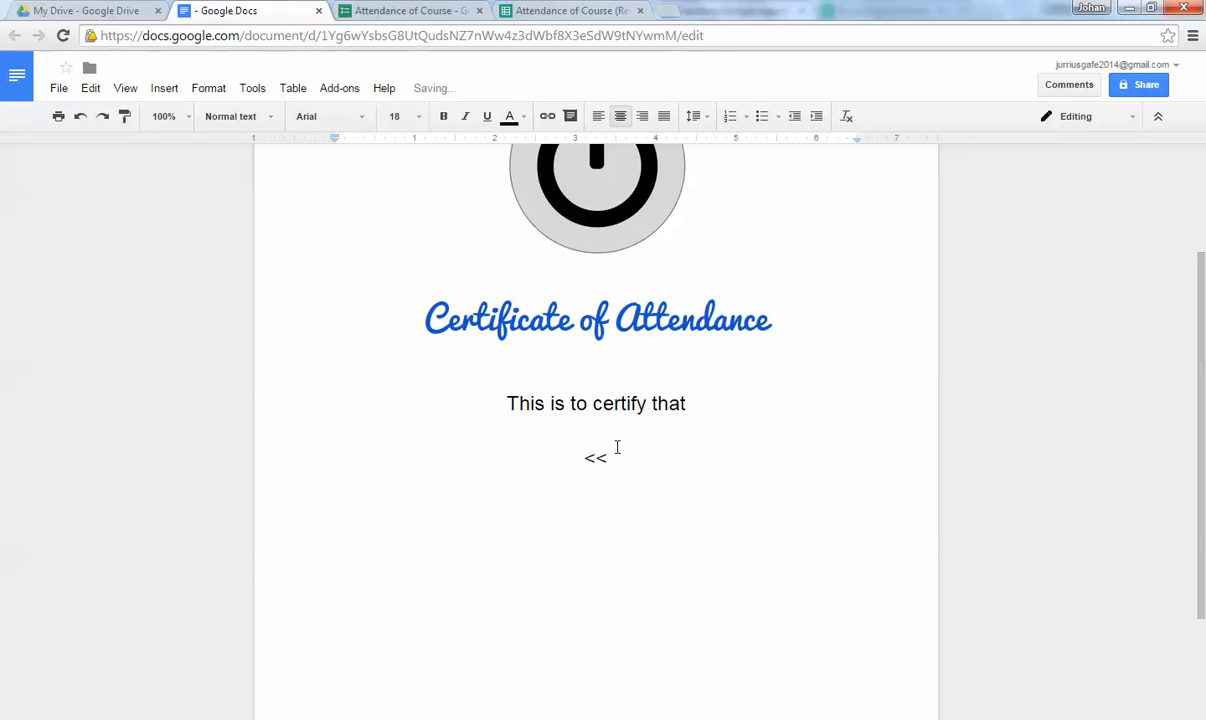
key("ctrl+v")
type(">>")
Select the placeholder's brackets and words, then place the caret in the title.
left_click_drag(500, 457, 528, 460)
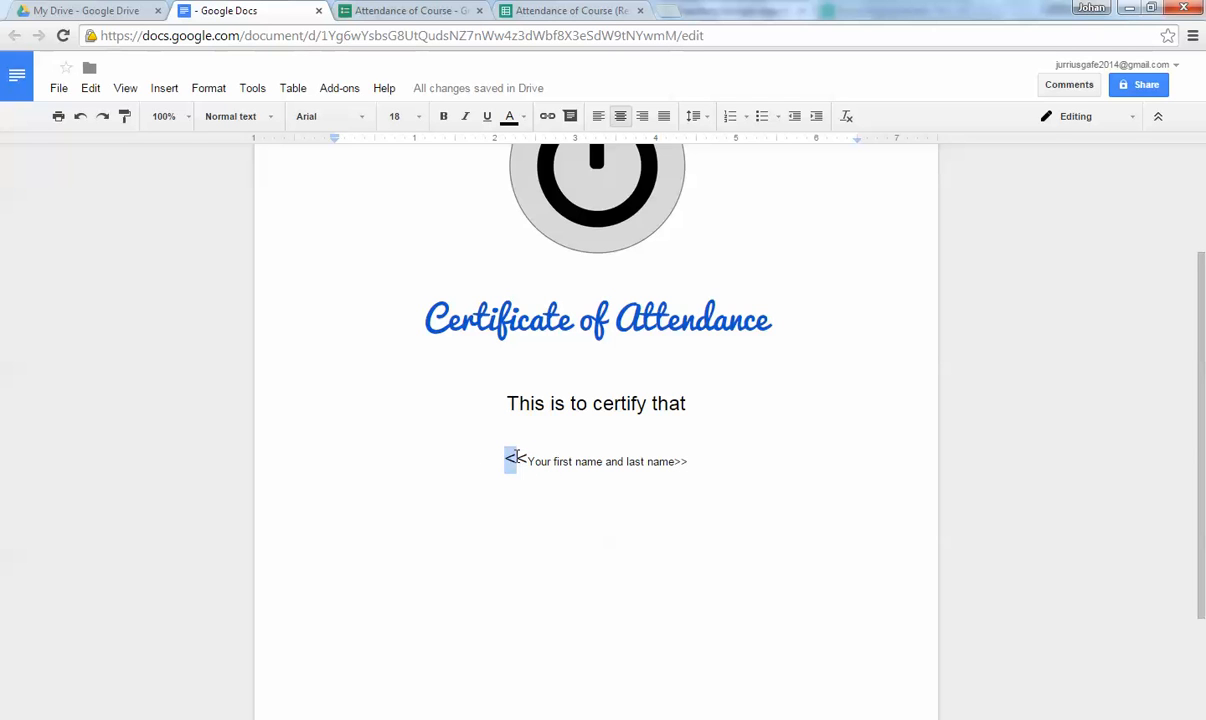
left_click_drag(674, 460, 688, 461)
left_click_drag(528, 460, 677, 456)
left_click(585, 10)
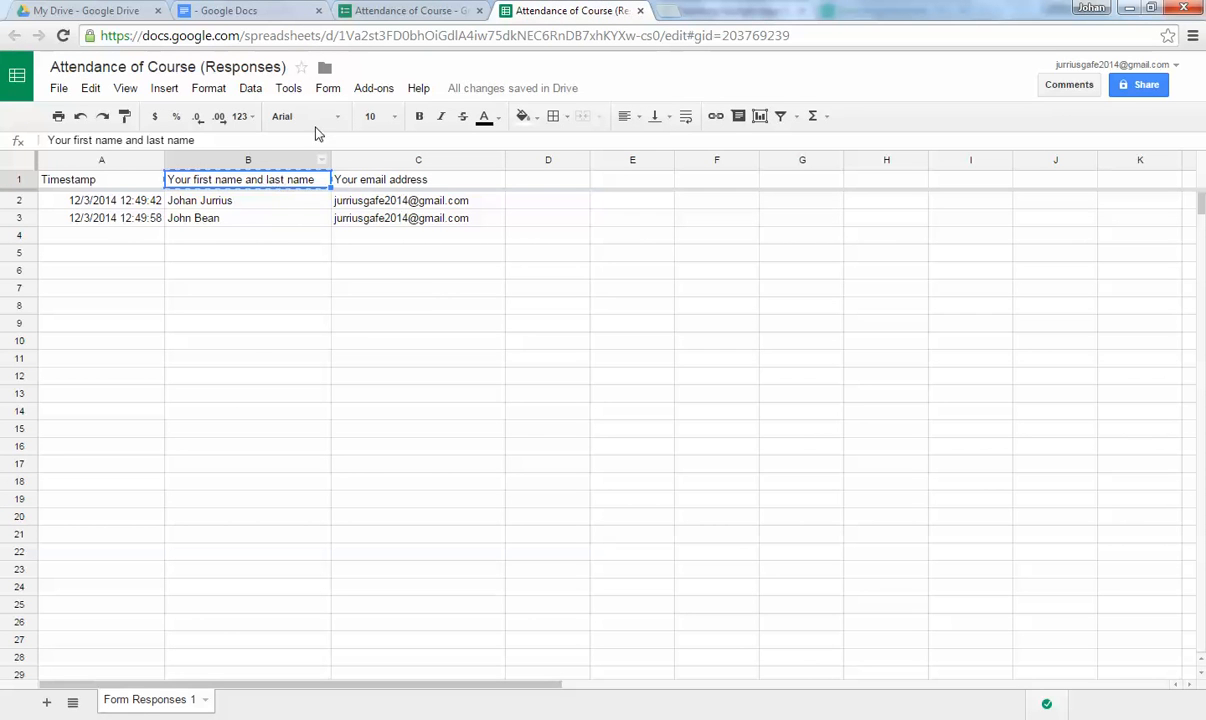
left_click(245, 10)
left_click(510, 460)
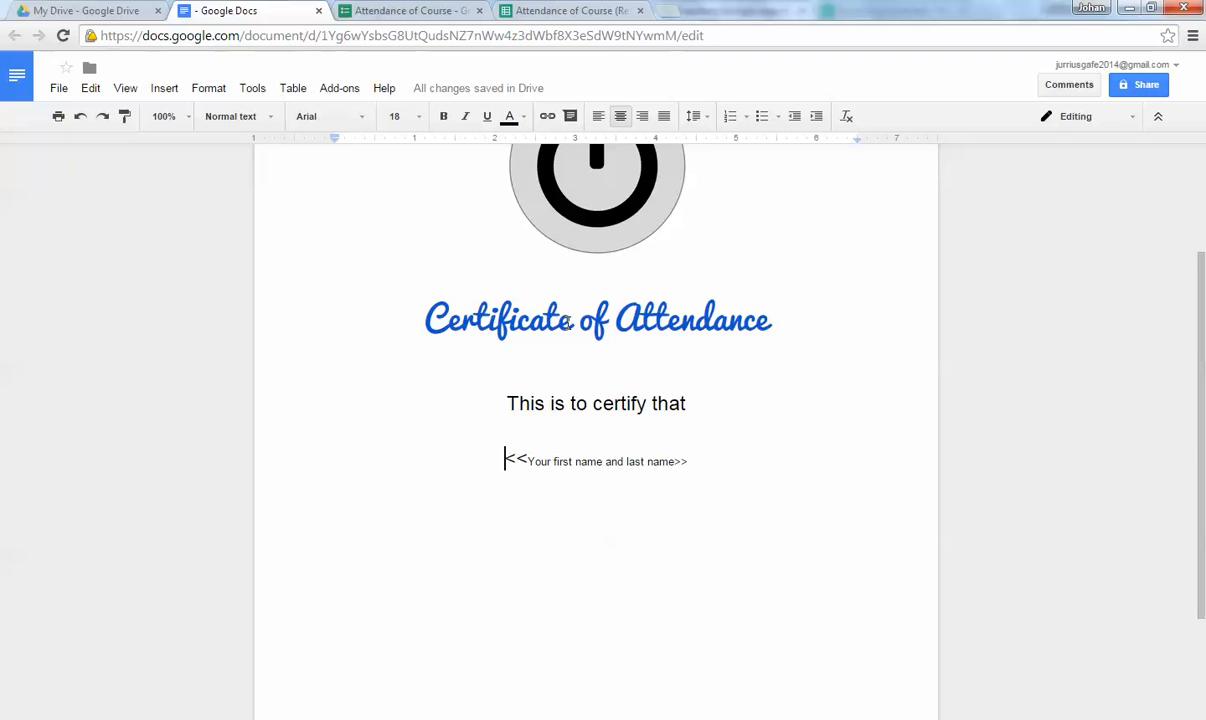
left_click(479, 310)
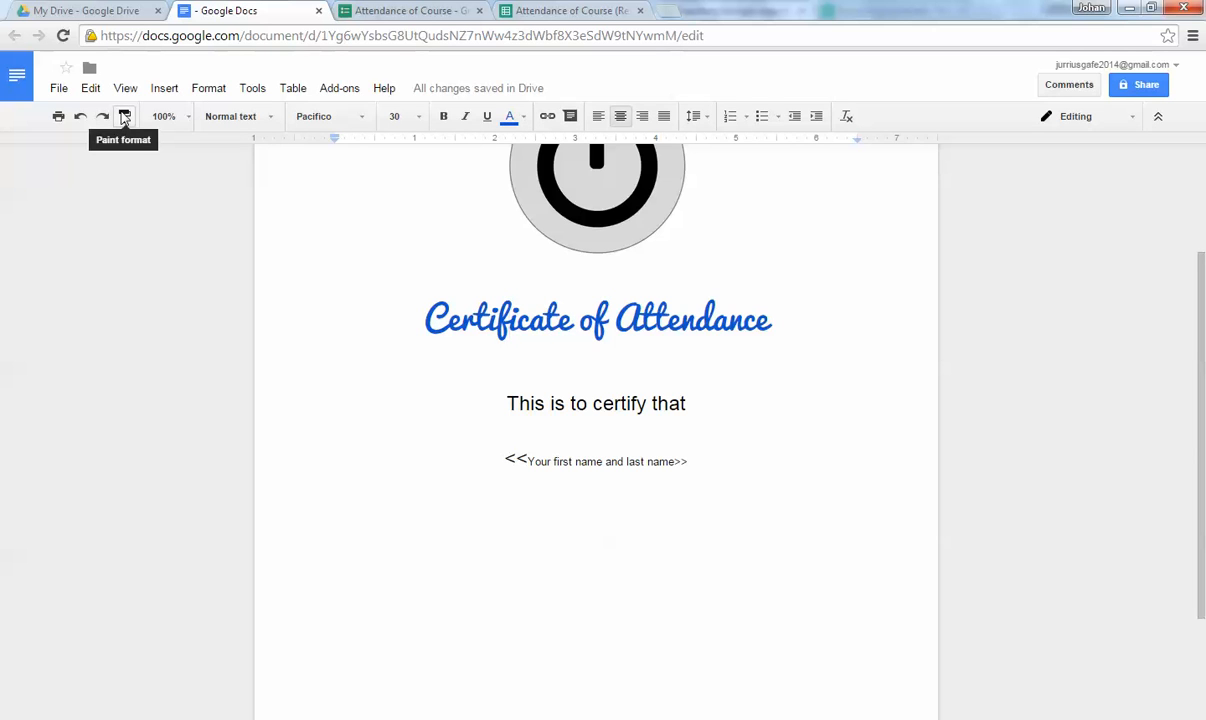
Paint the title's Pacifico style onto the name placeholder, then make it 24 pt dark maroon.
left_click(124, 118)
left_click_drag(510, 461, 688, 461)
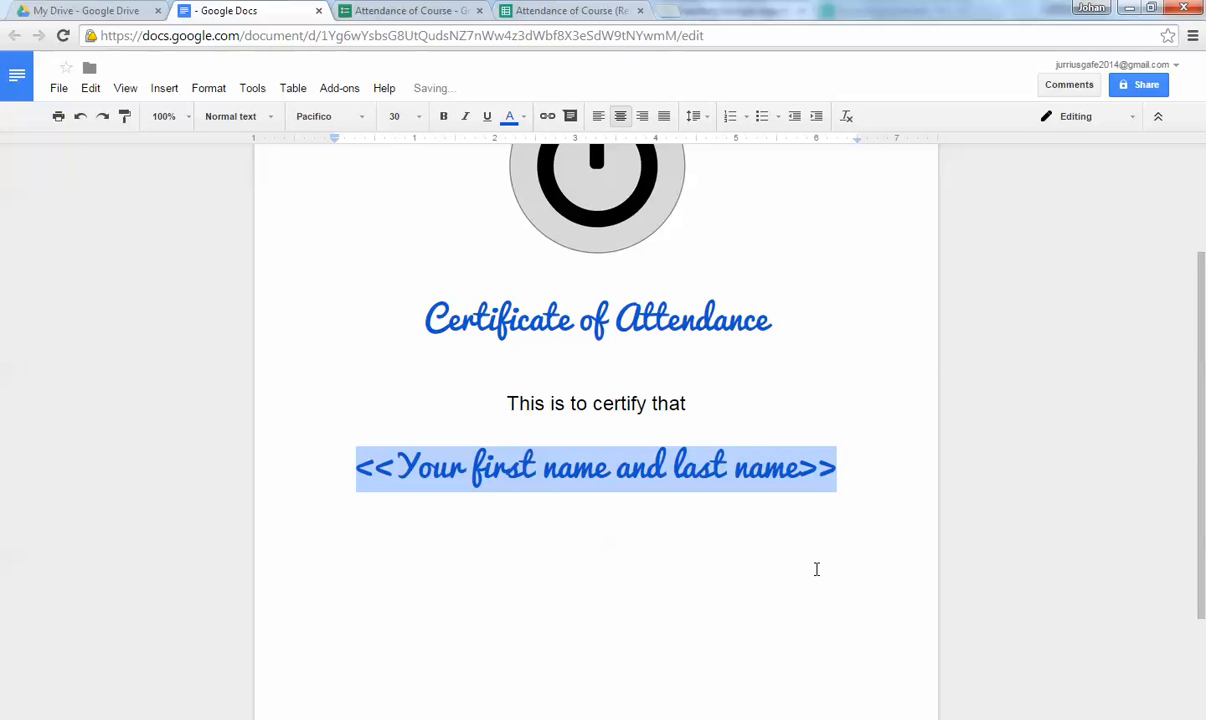
left_click(418, 117)
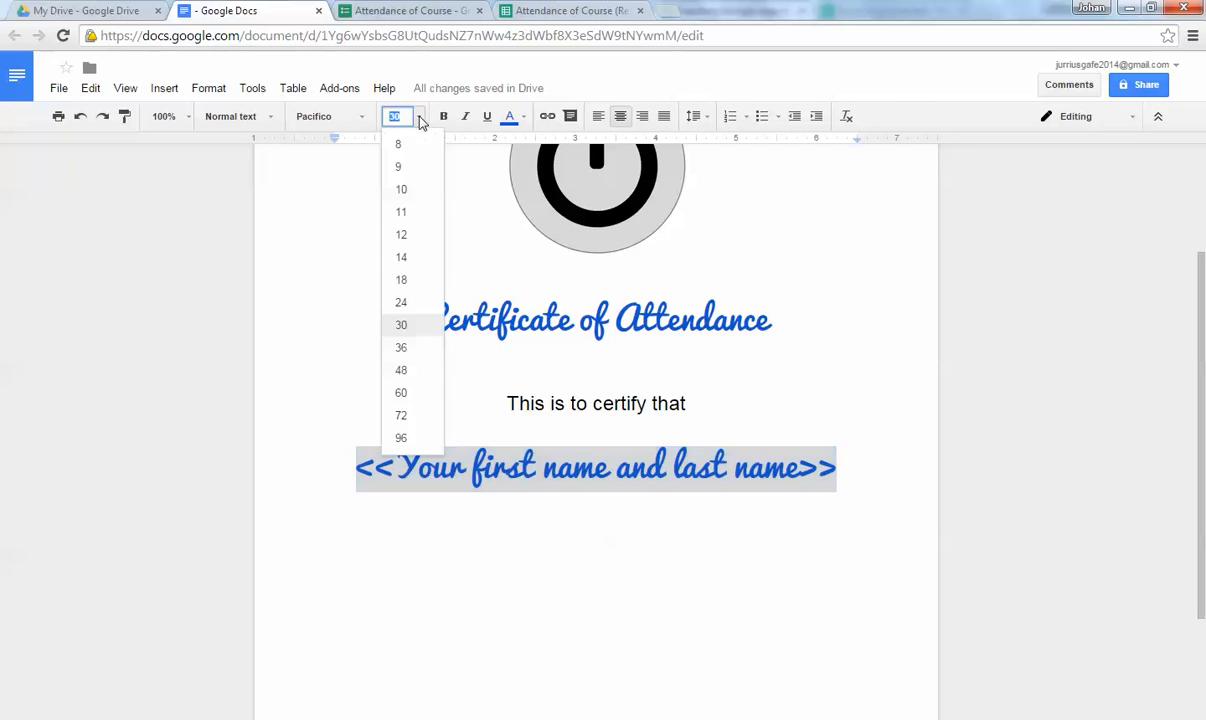
left_click(397, 297)
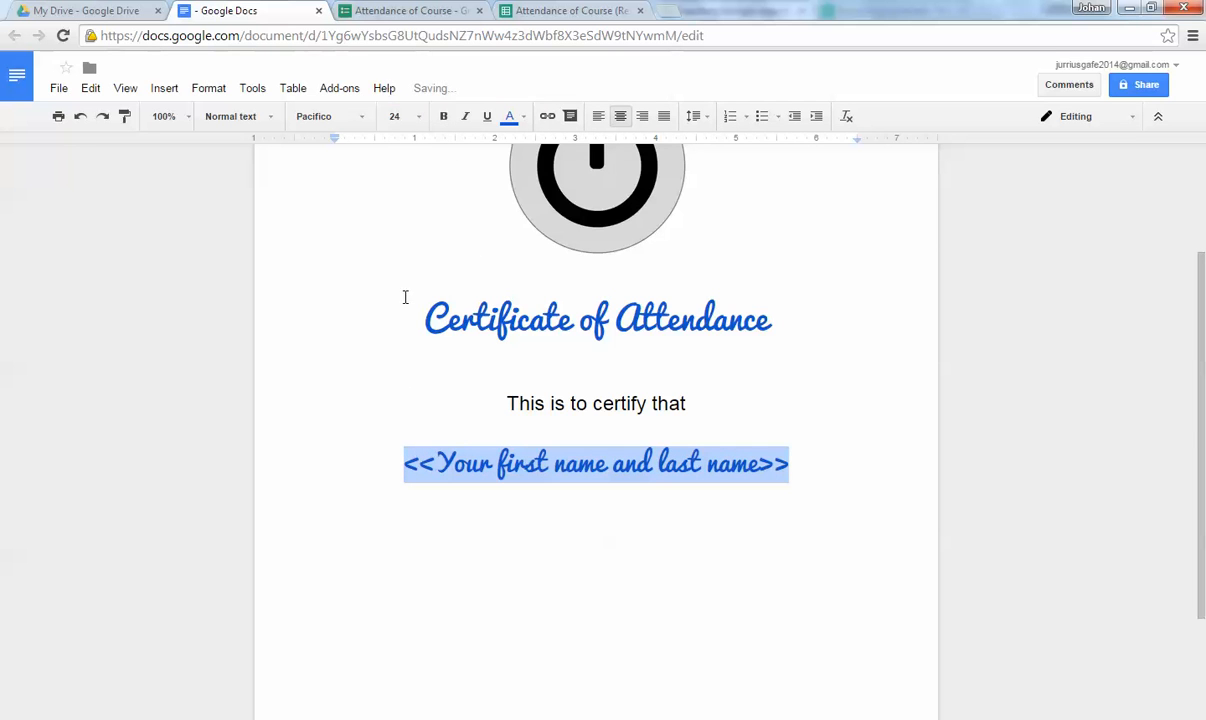
left_click(510, 116)
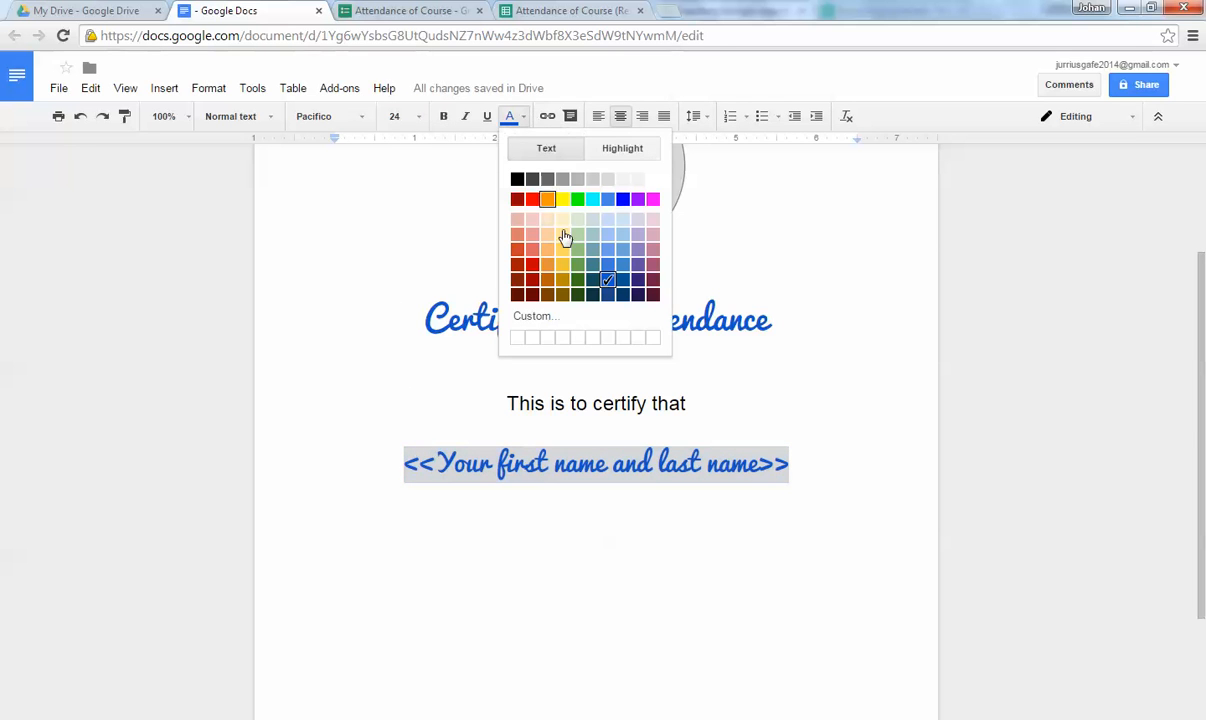
left_click(652, 287)
left_click(738, 505)
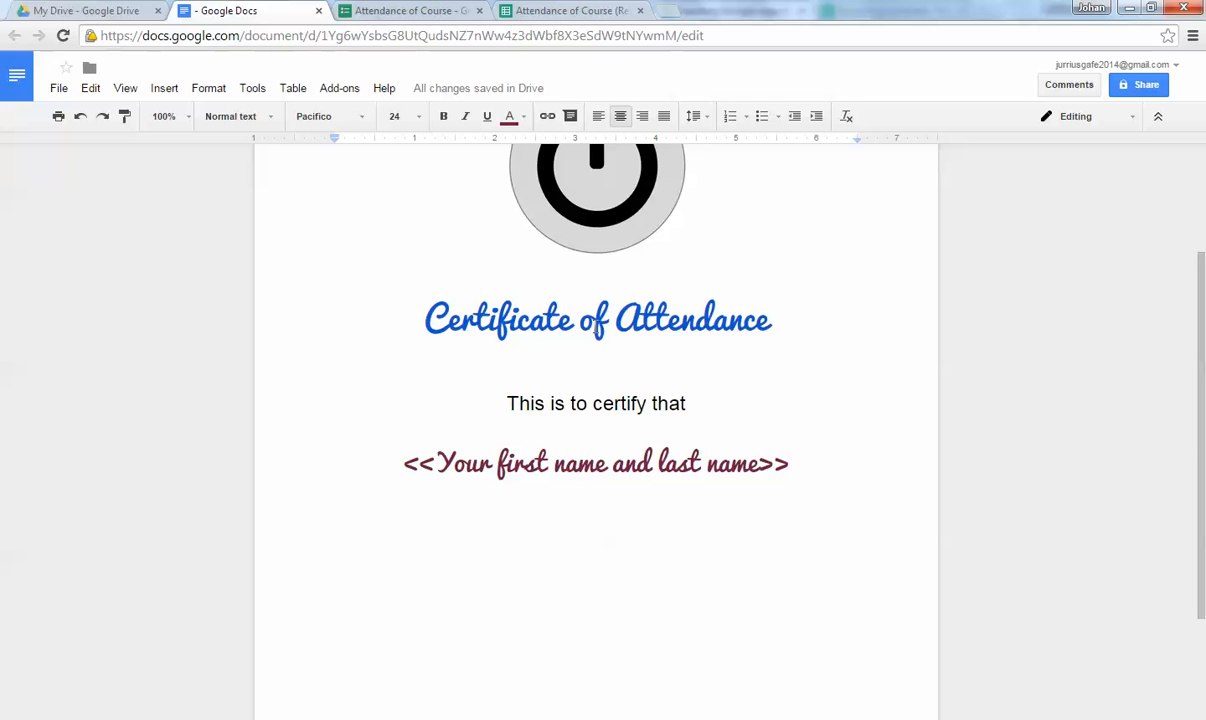
Insert a blank line after 'This is to certify that' and select the name placeholder line.
left_click(732, 380)
key("Return")
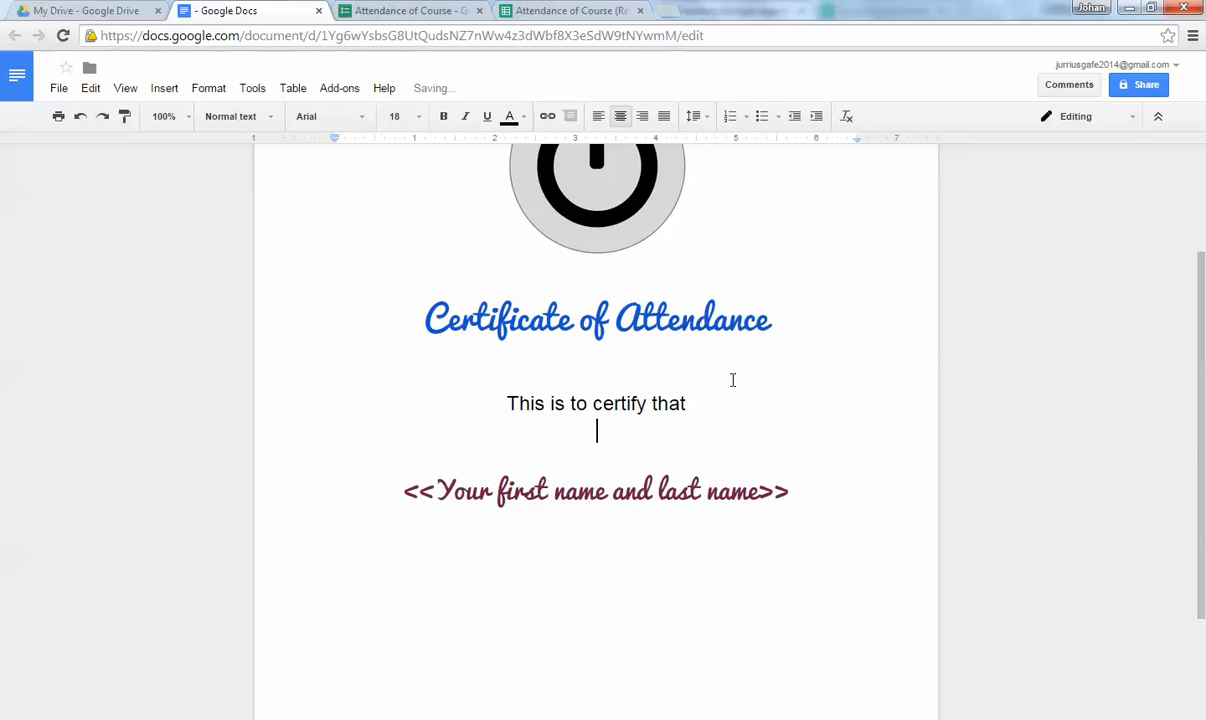
left_click_drag(406, 490, 812, 485)
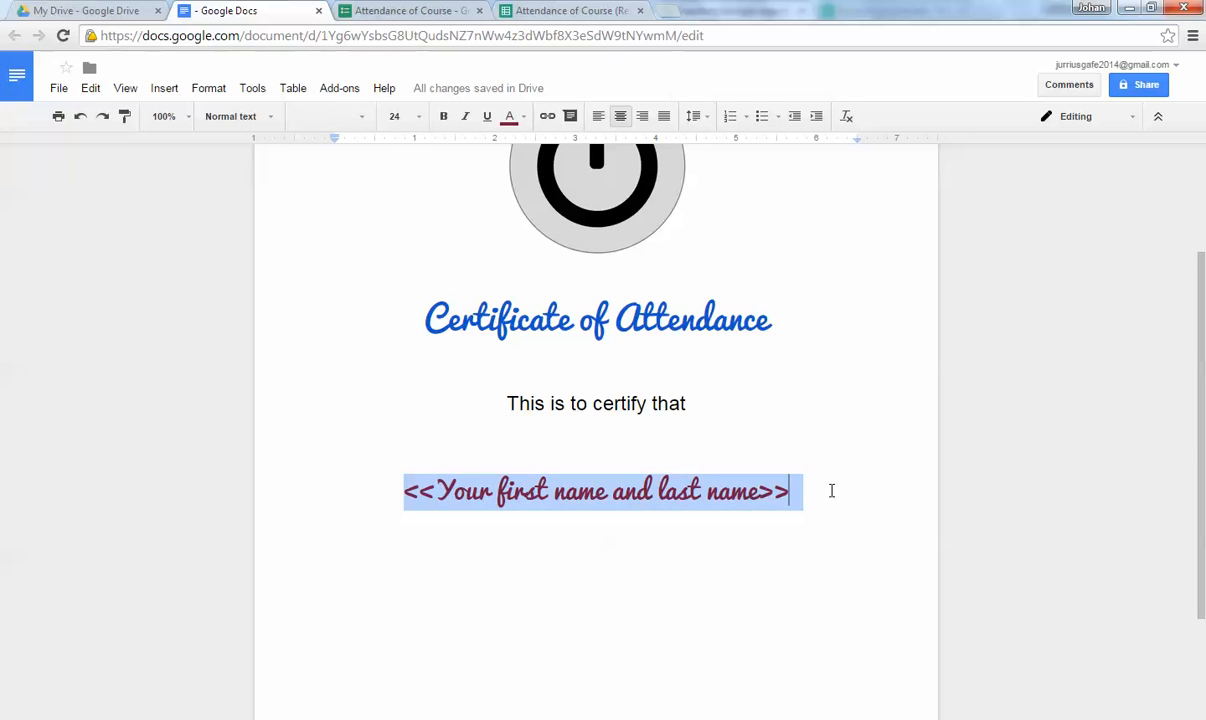
Type 'has attended a short course on' on a new line below the name placeholder.
left_click(831, 490)
key("Return")
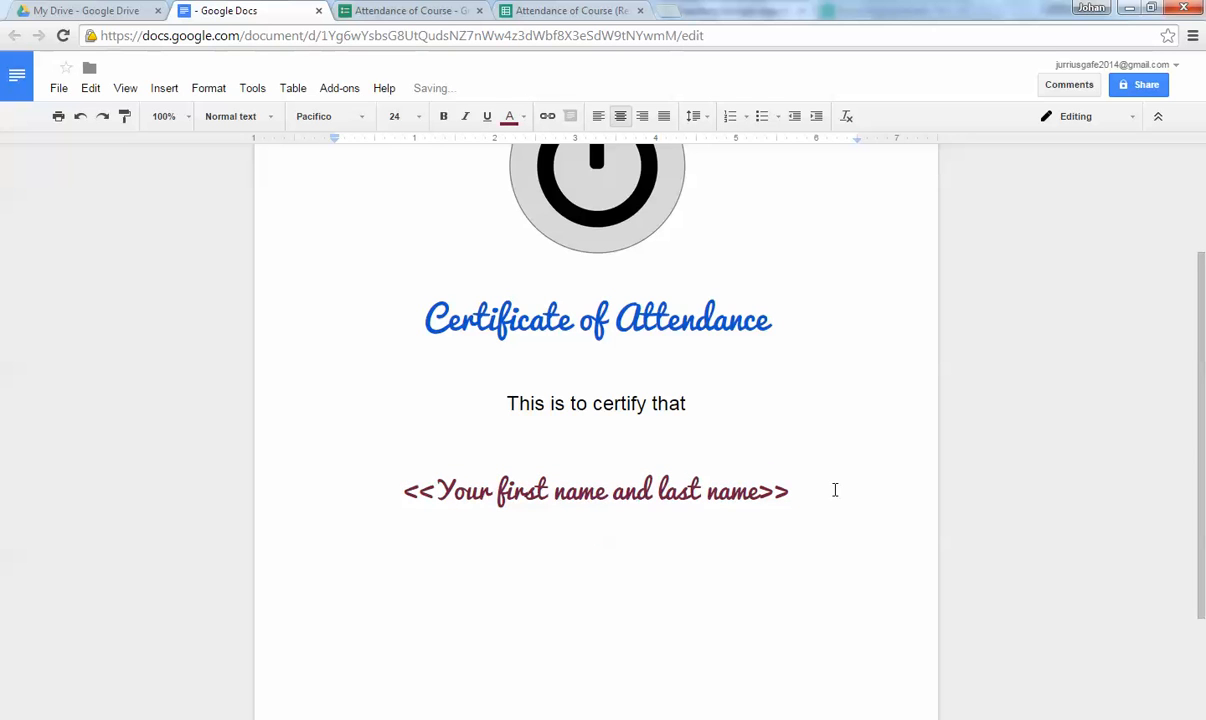
type("has attend")
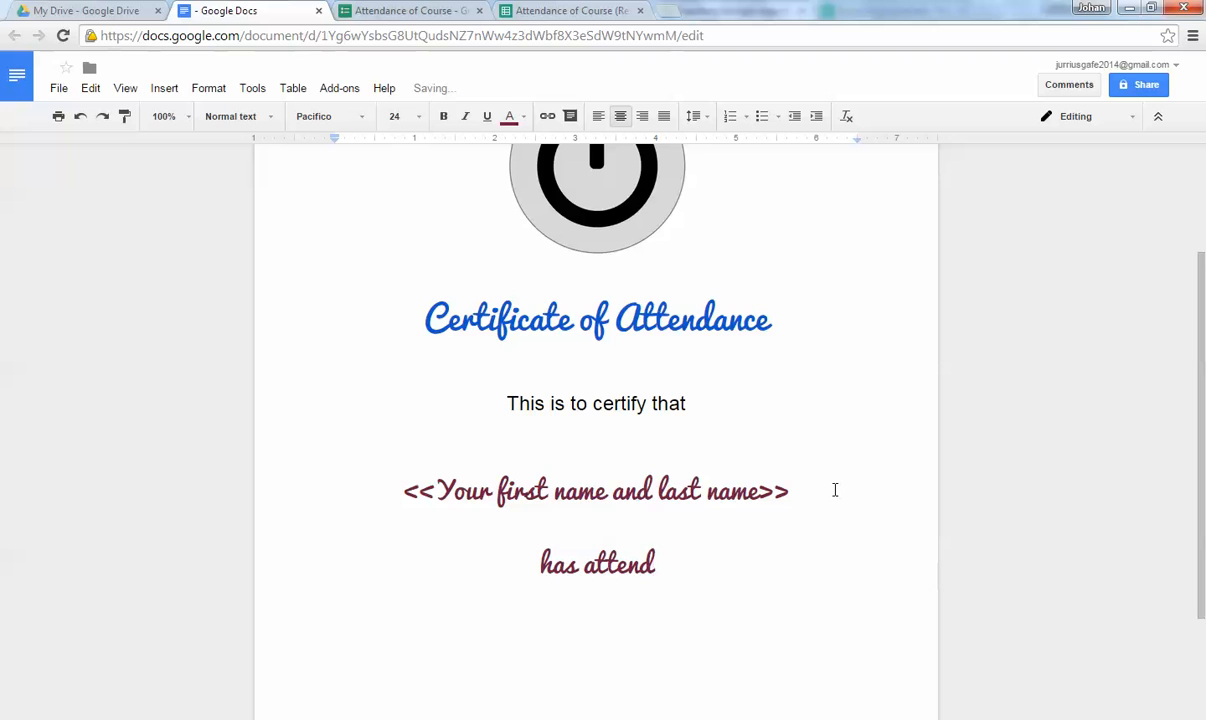
key("BackSpace")
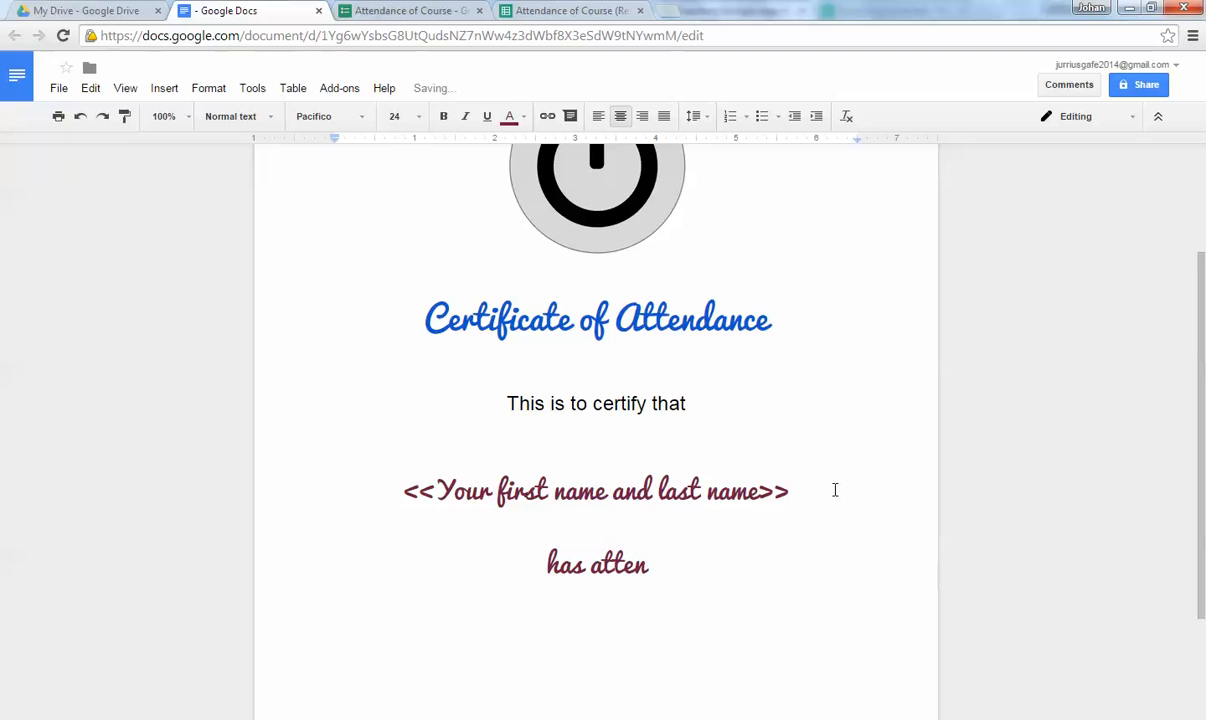
type("ded")
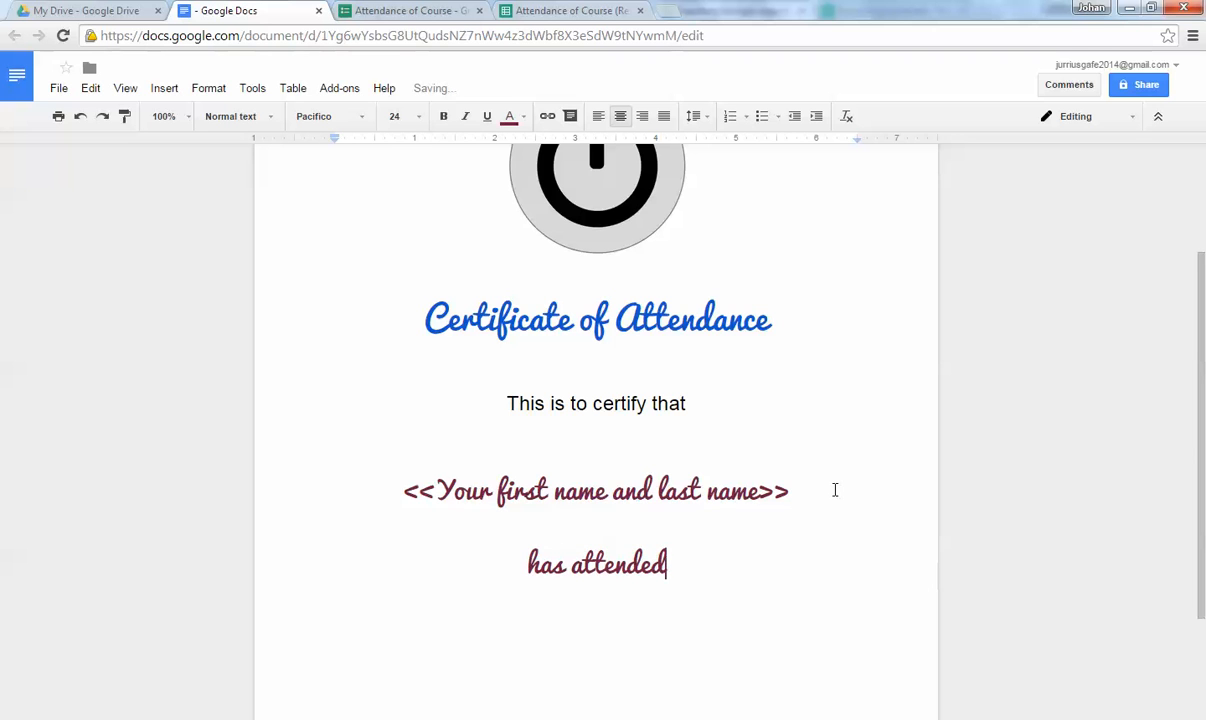
type(" a short ")
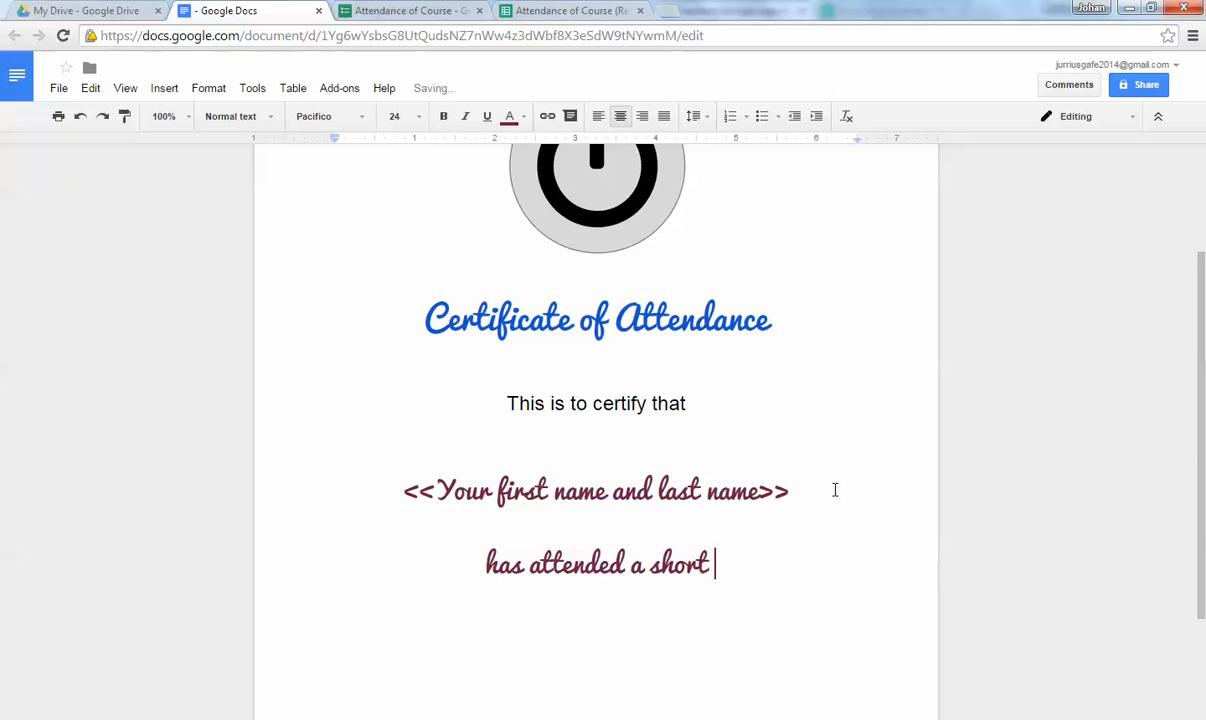
type("course ")
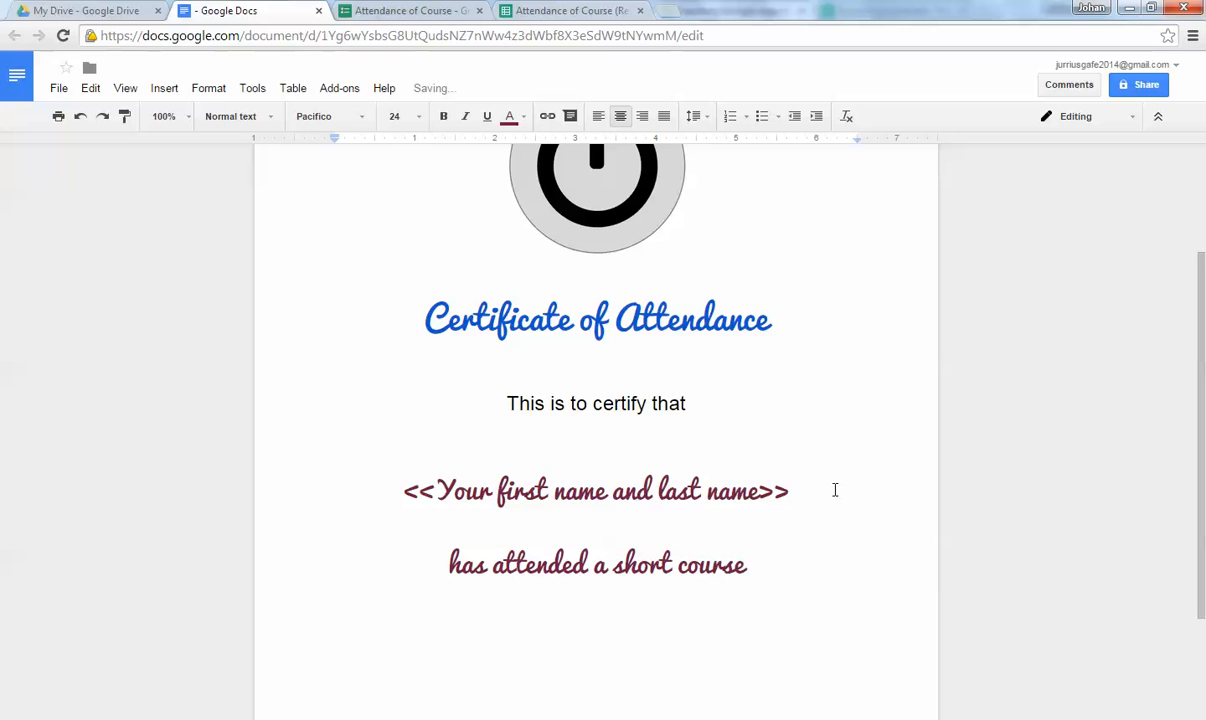
type("on")
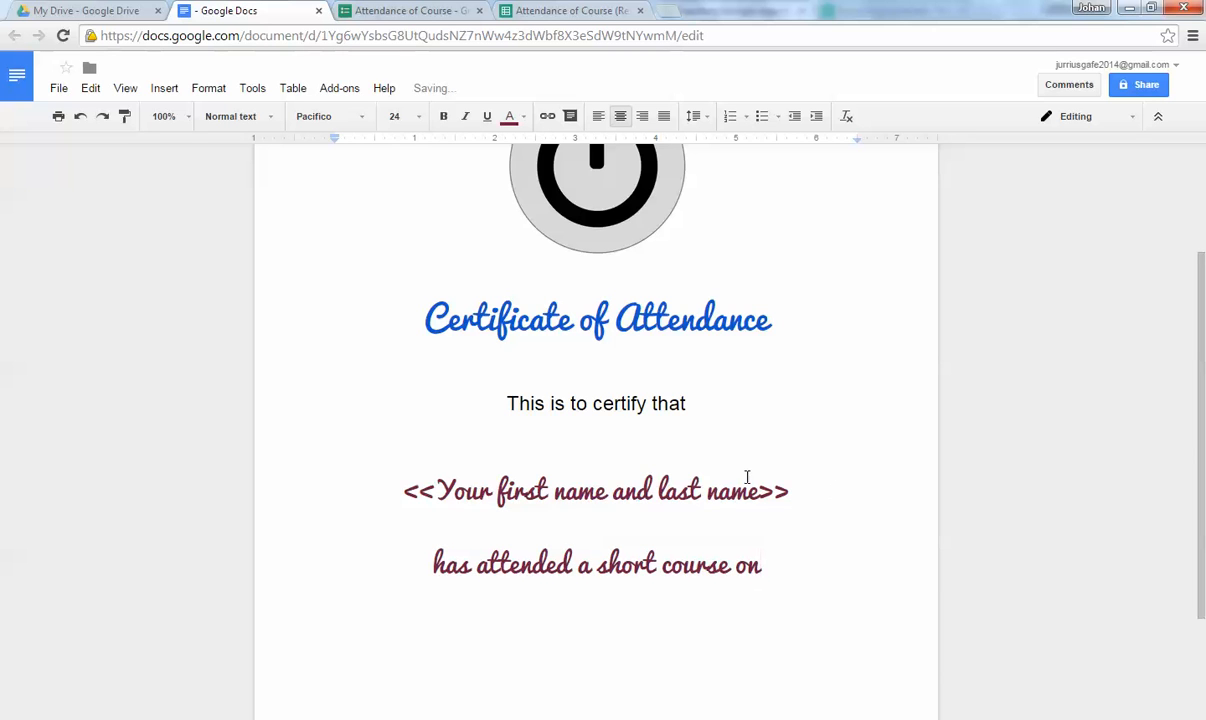
Paint the 18 pt Arial style of 'This is to certify that' onto the new line.
left_click(615, 402)
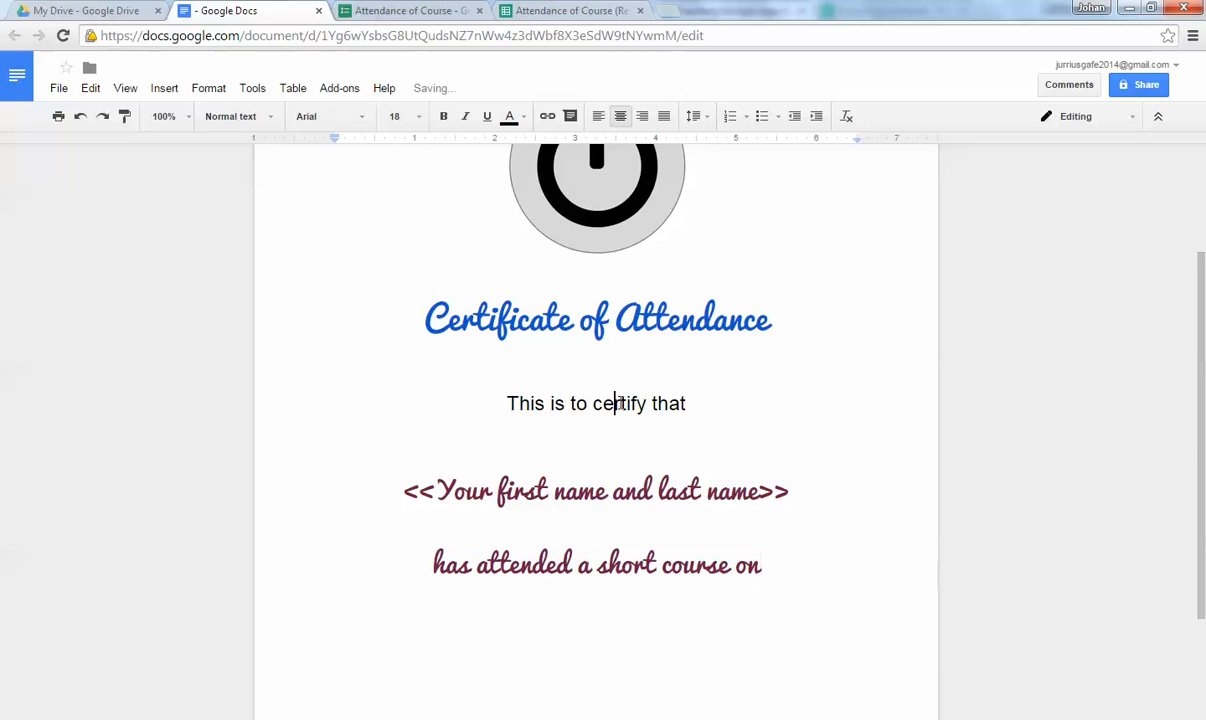
left_click(124, 116)
mouse_move(432, 563)
left_mouse_down()
mouse_move(770, 550)
mouse_move(765, 563)
left_mouse_up()
scroll(645, 322, "down", 1)
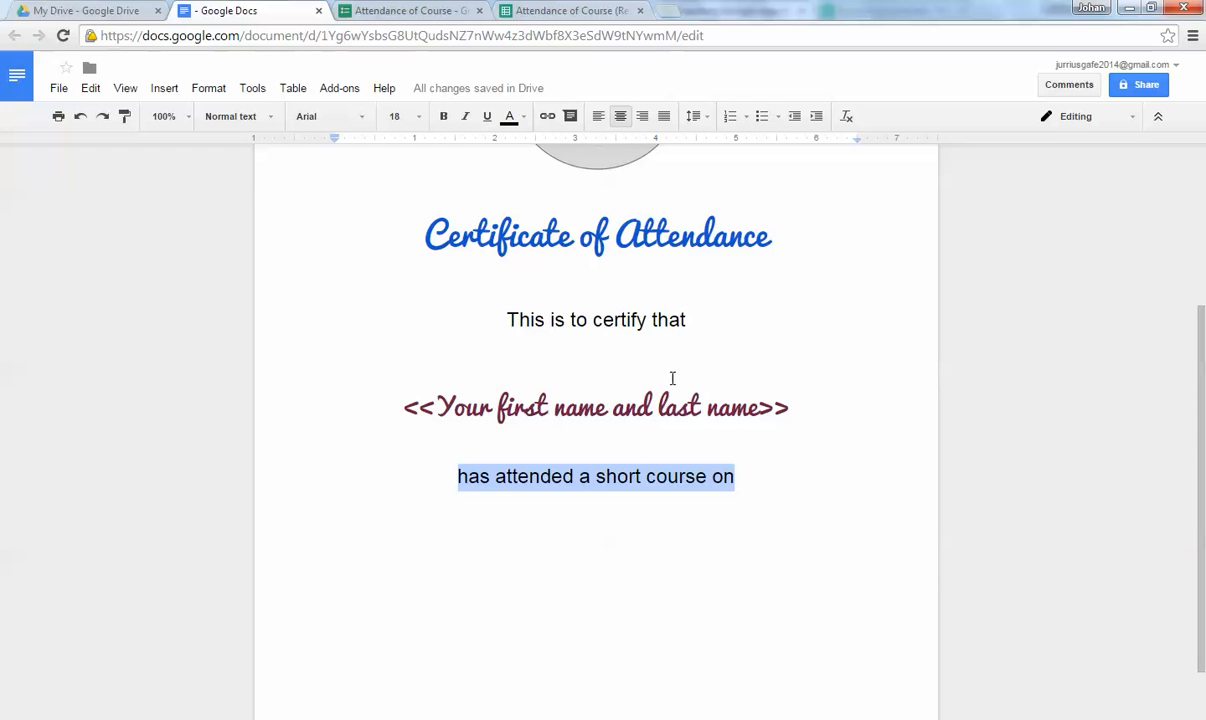
left_click(620, 390)
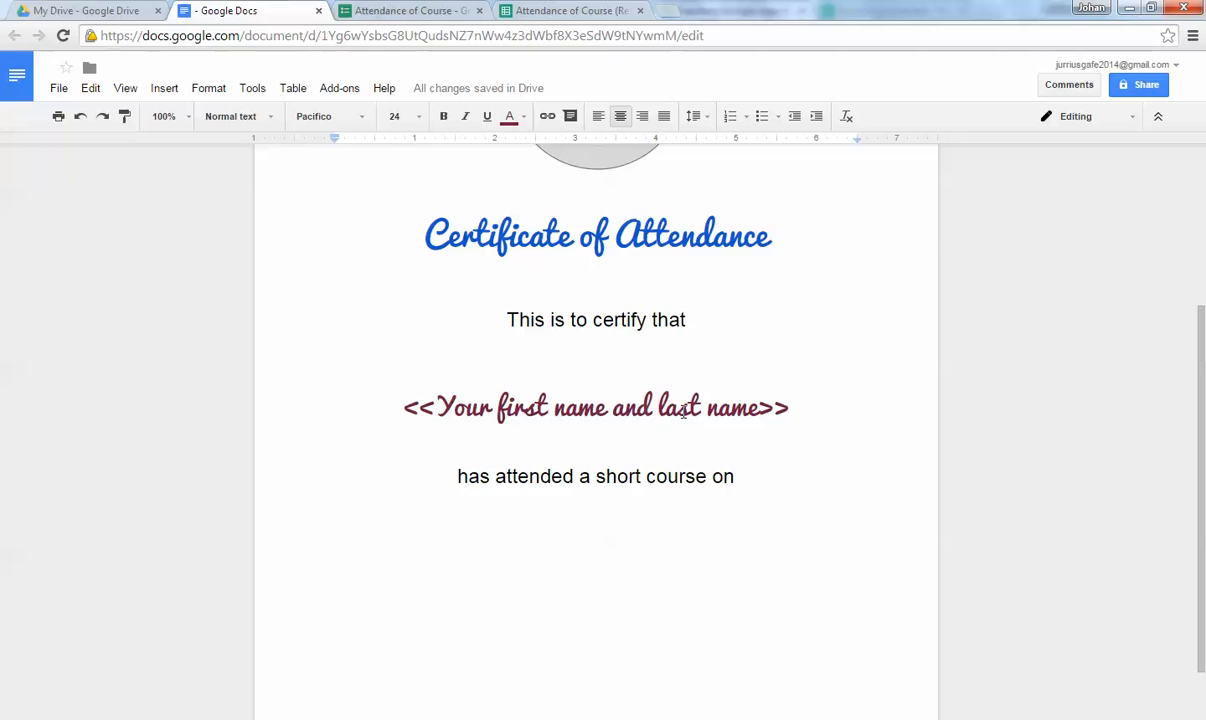
left_click(751, 475)
Type the course title "Getting started with Google" on a new line.
key("Return")
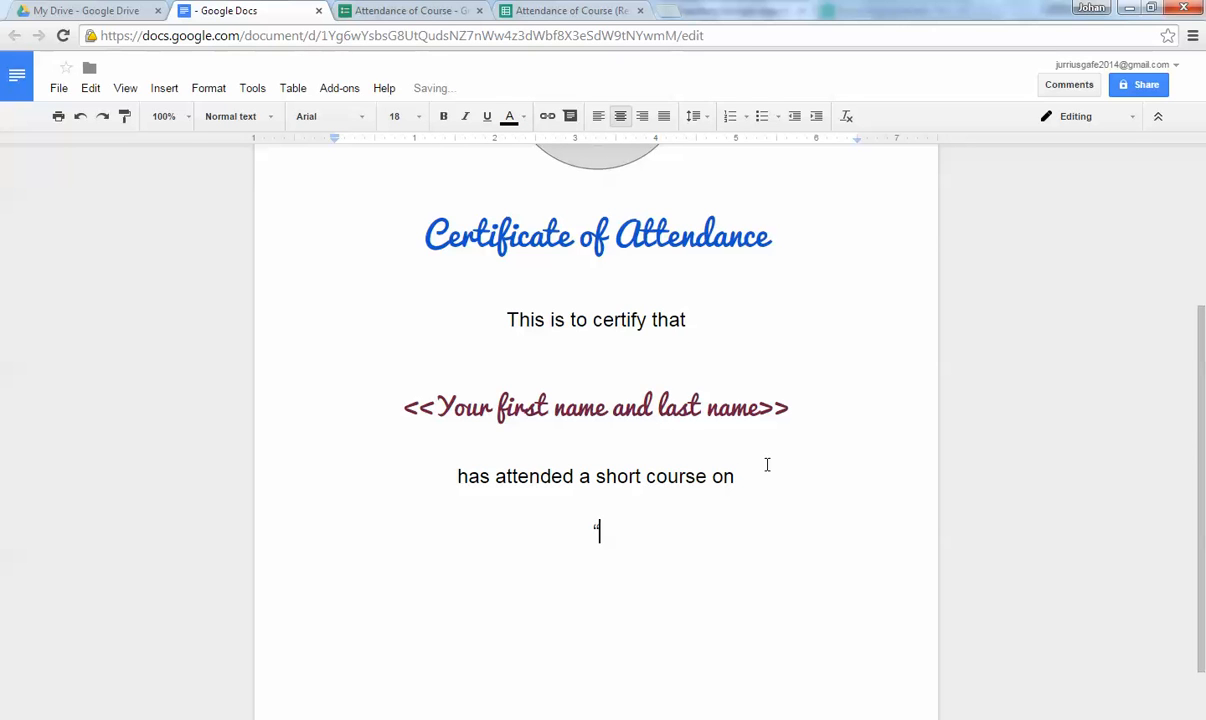
type("\"Getting sta")
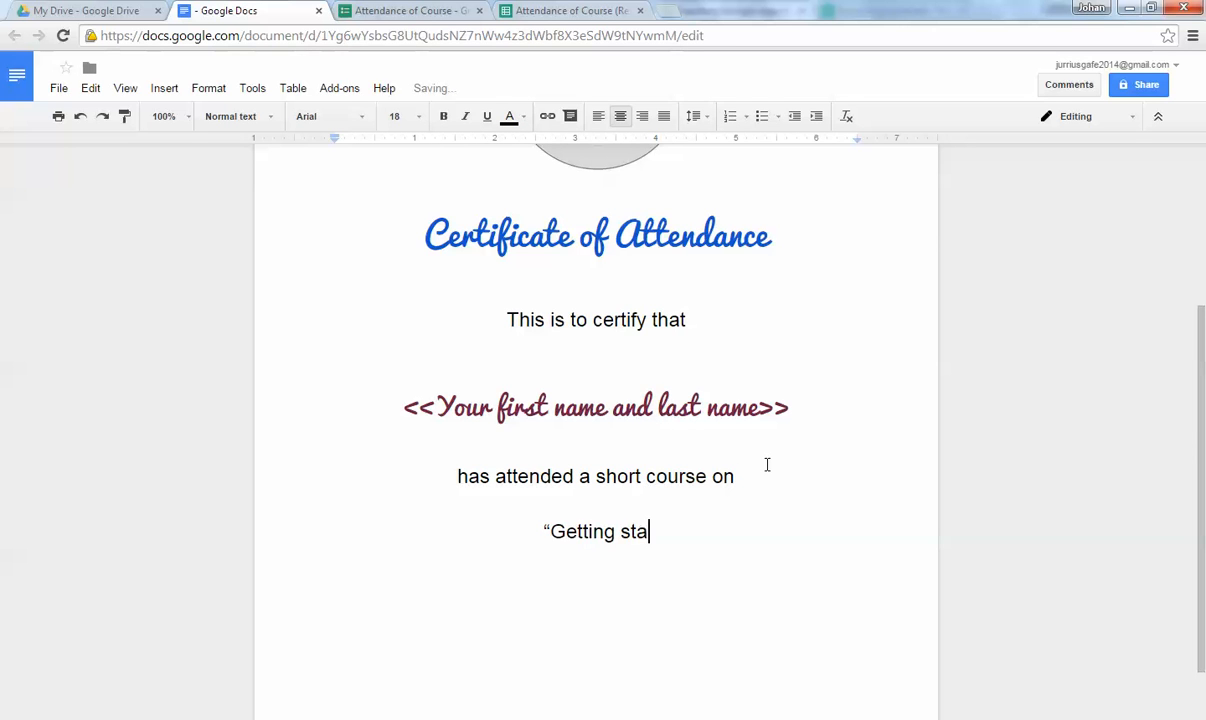
type("rted wit h")
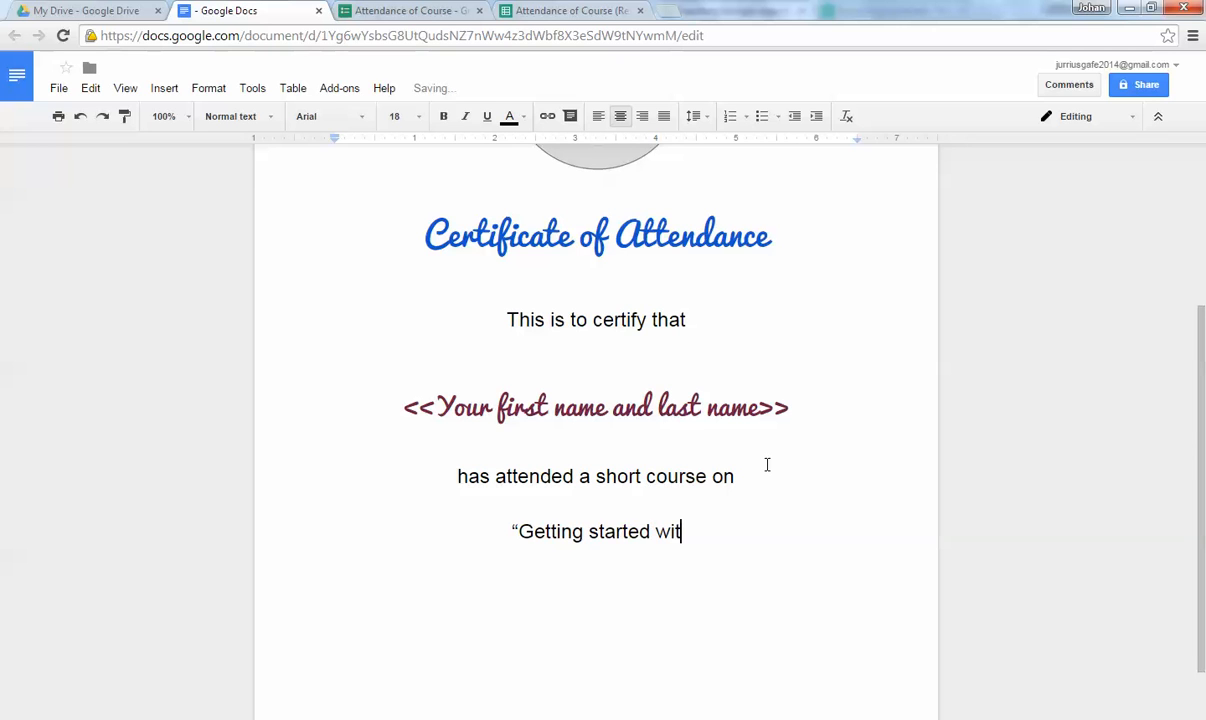
key("BackSpace")
key("BackSpace")
type("h ")
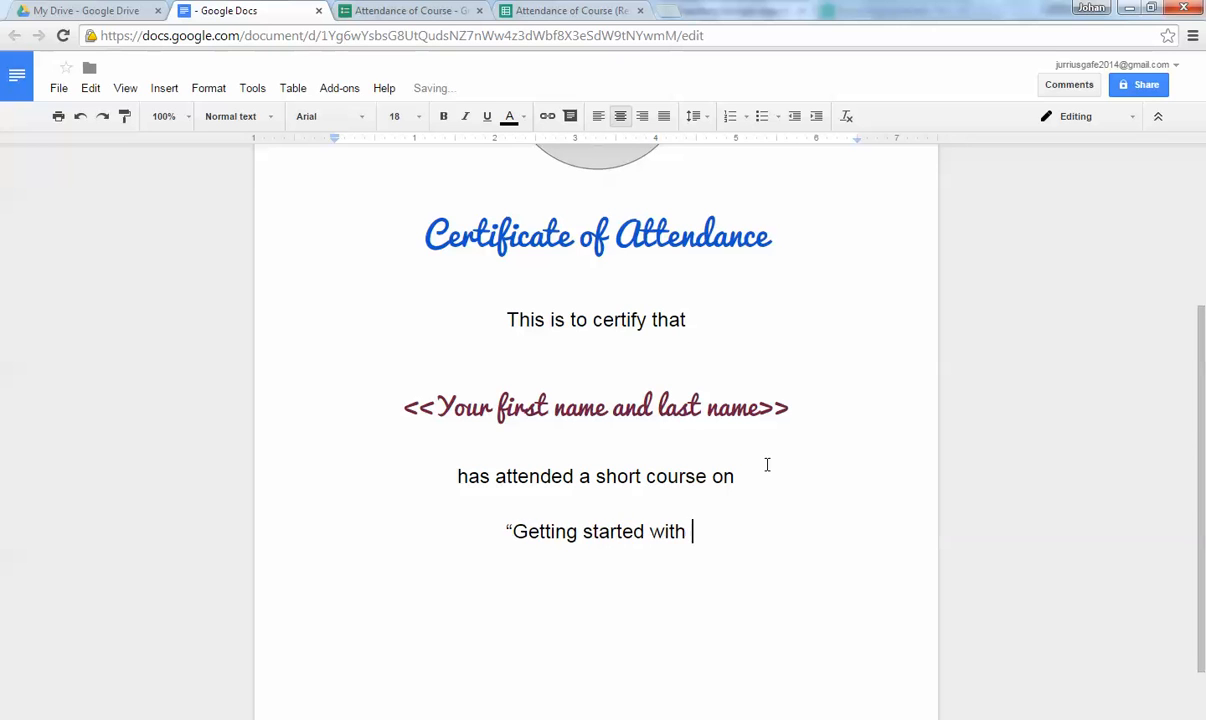
type("Google\"")
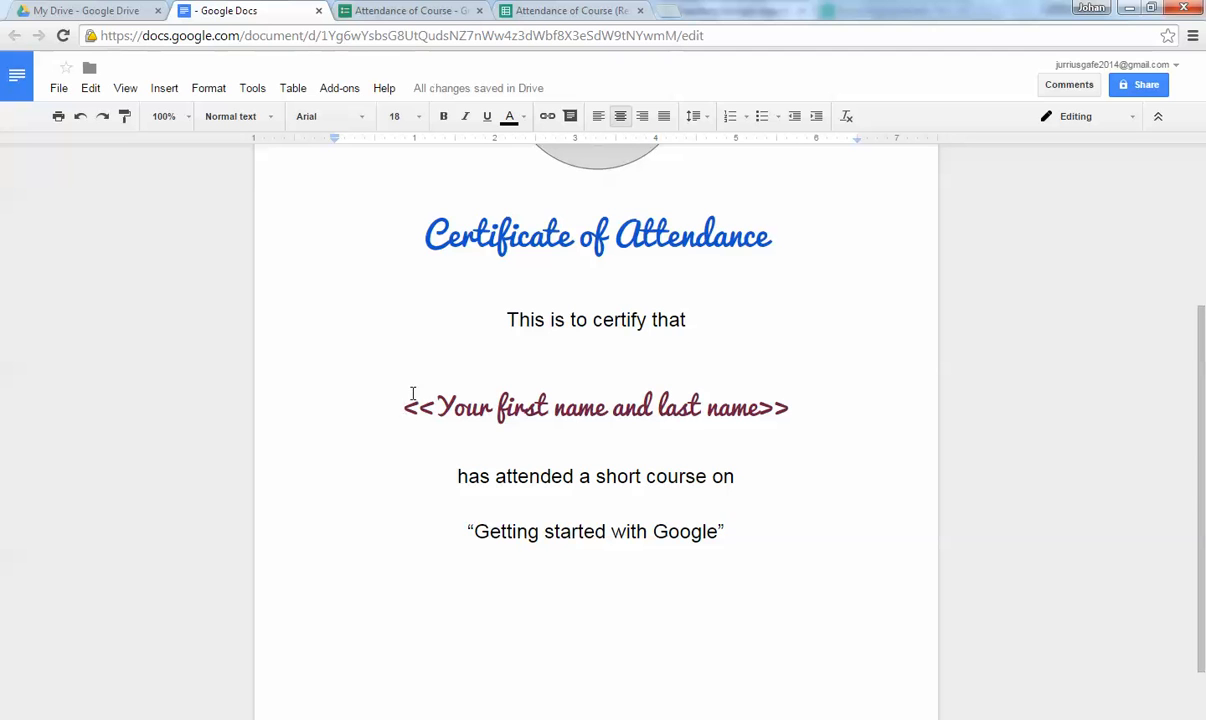
Paint the title's blue Pacifico style onto the course title at 24 pt and add a blank line above it.
left_click_drag(400, 225, 766, 230)
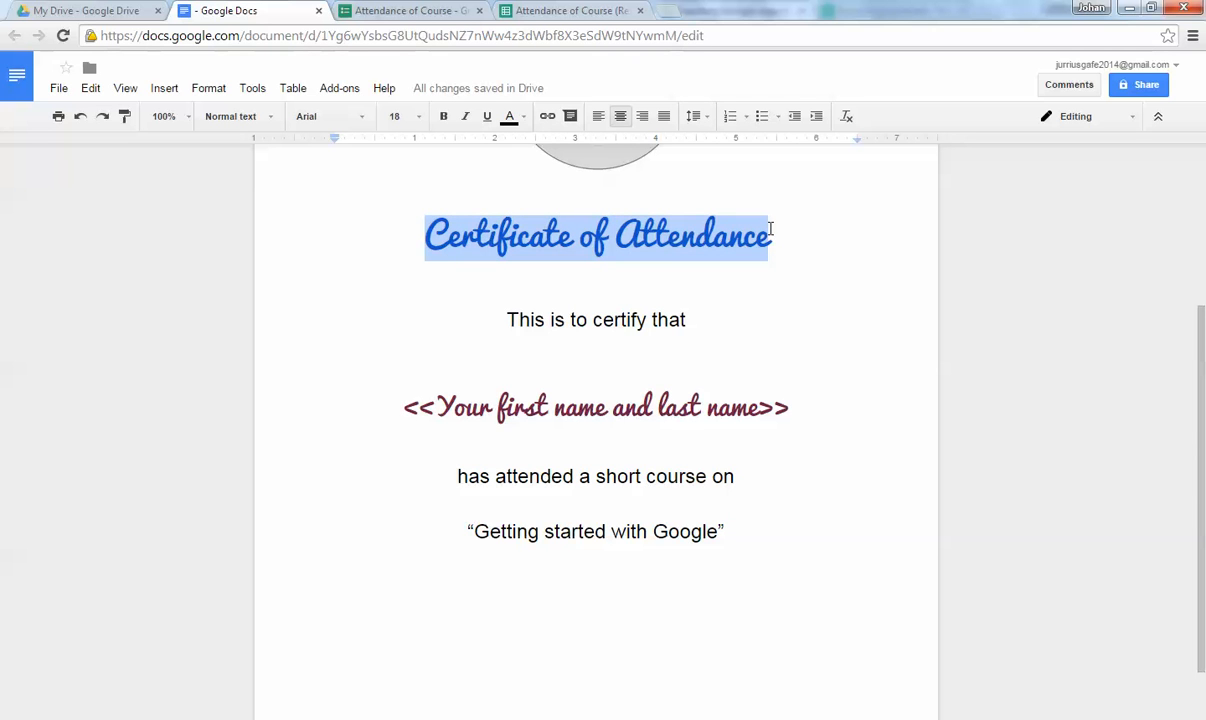
left_click(614, 236)
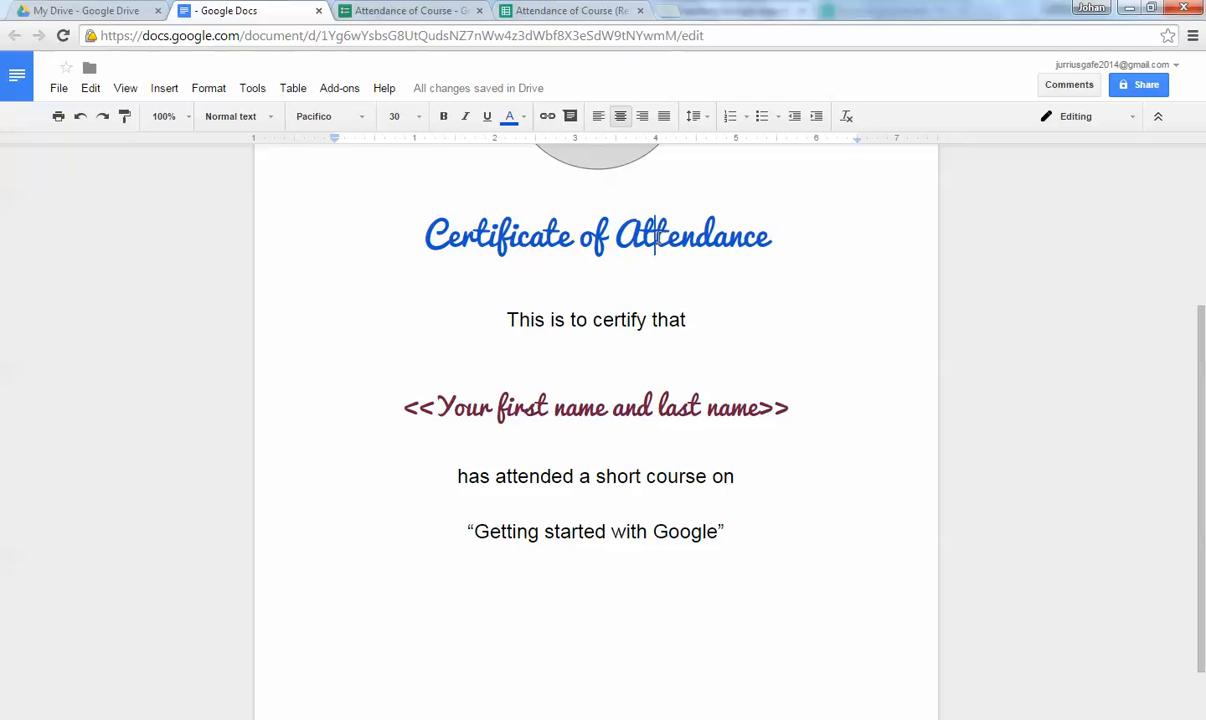
left_click(655, 236)
left_click(125, 117)
left_click_drag(467, 531, 728, 531)
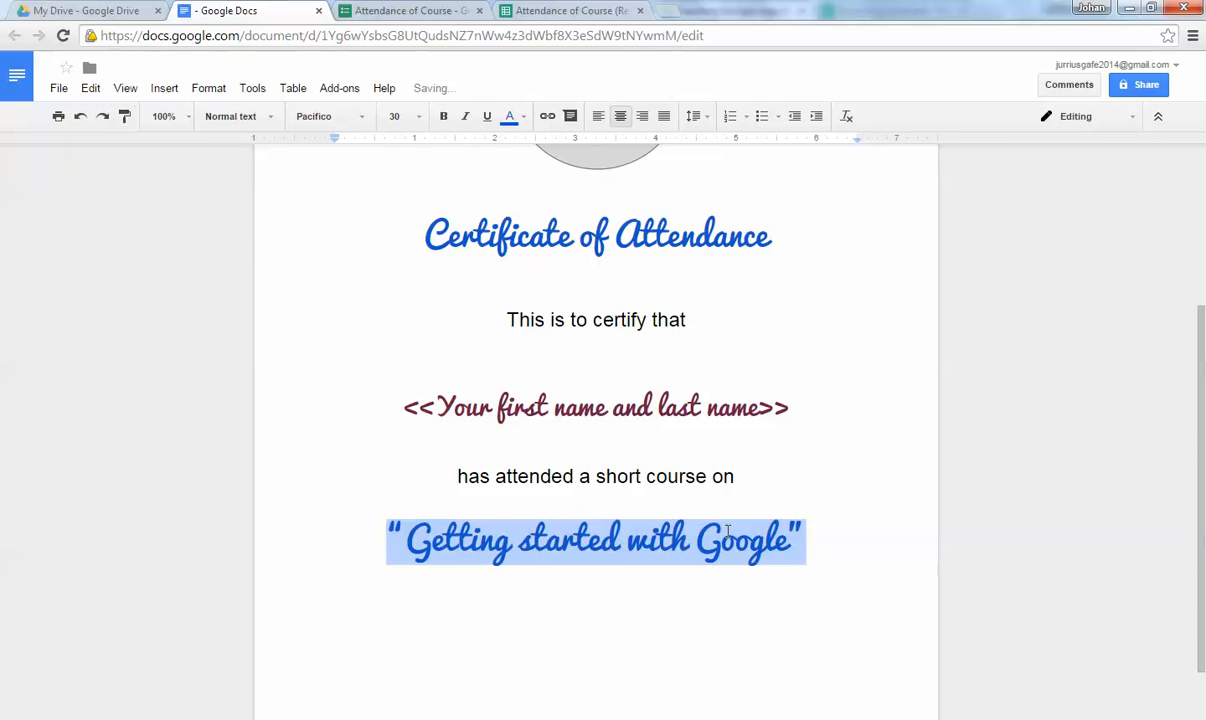
left_click(419, 118)
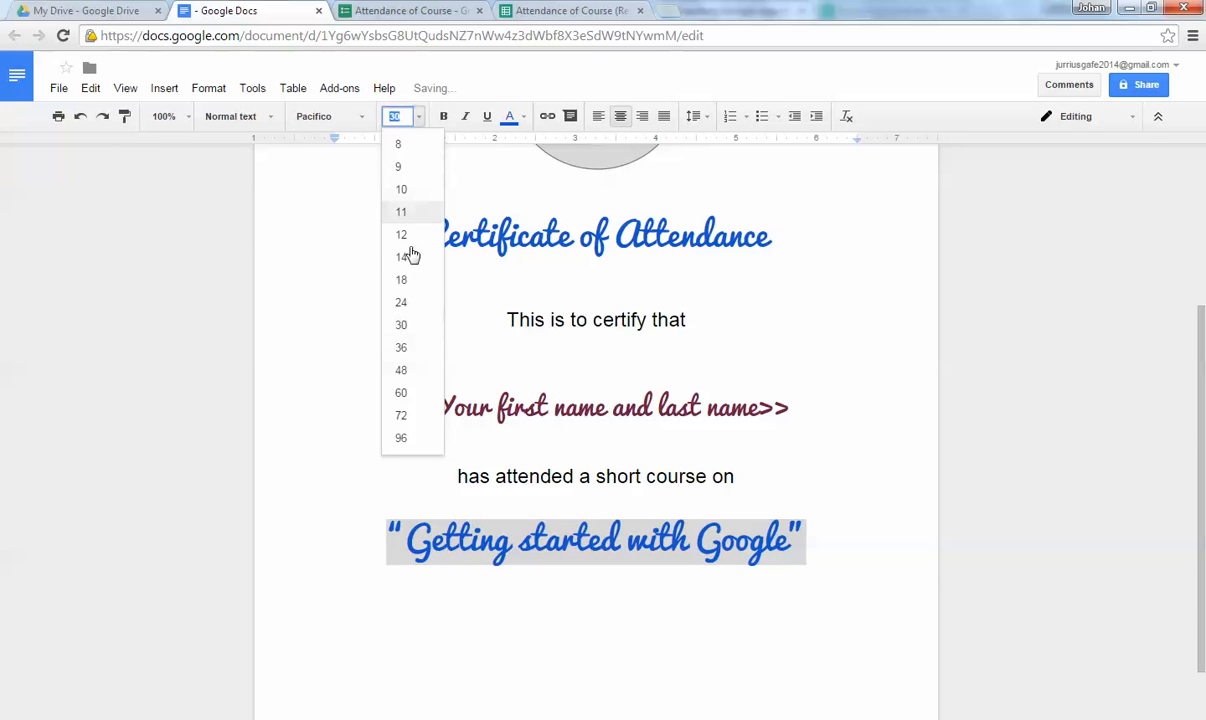
left_click(403, 302)
left_click(857, 538)
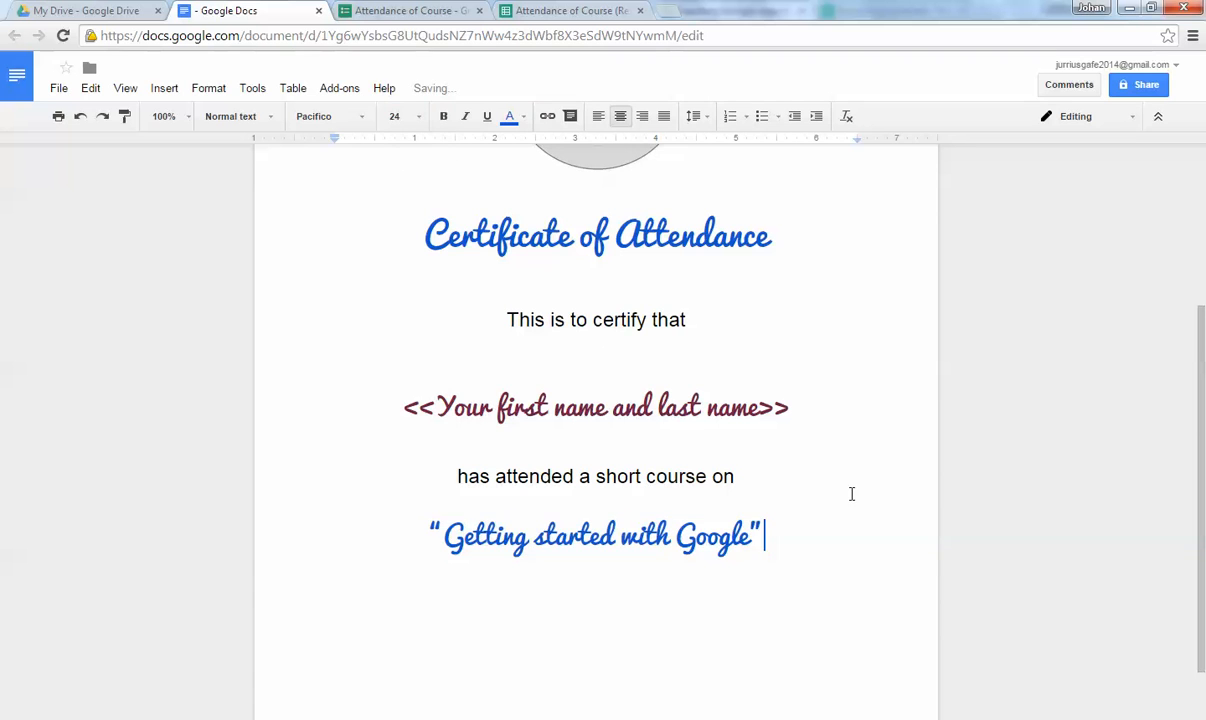
left_click(759, 480)
key("Return")
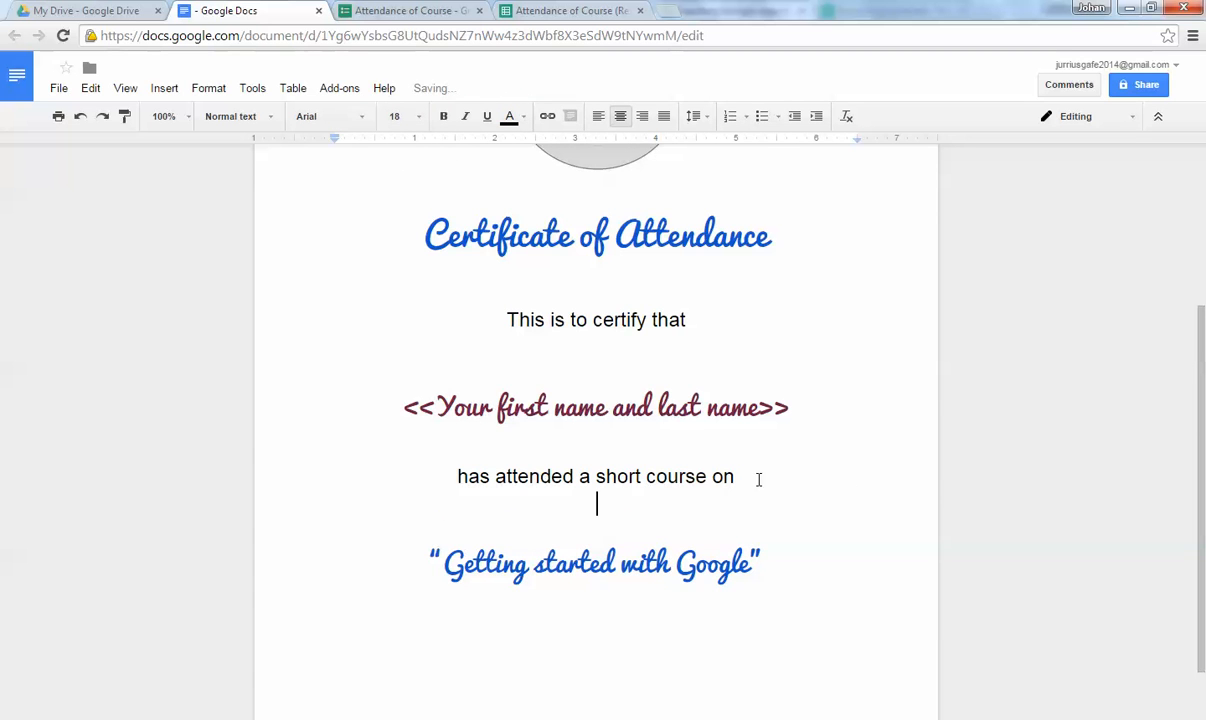
Add the date line '20 December 2014' below the course title.
scroll(790, 481, "down", 1)
left_click(802, 481)
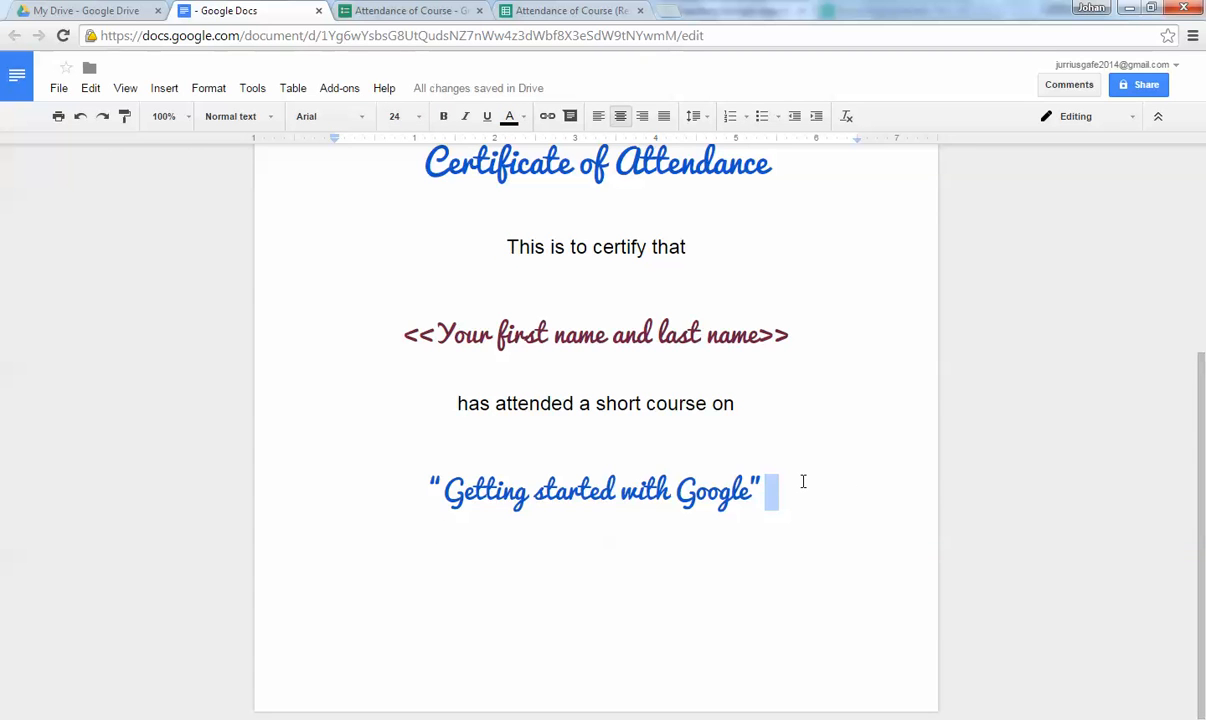
key("Return")
key("Return")
type("2")
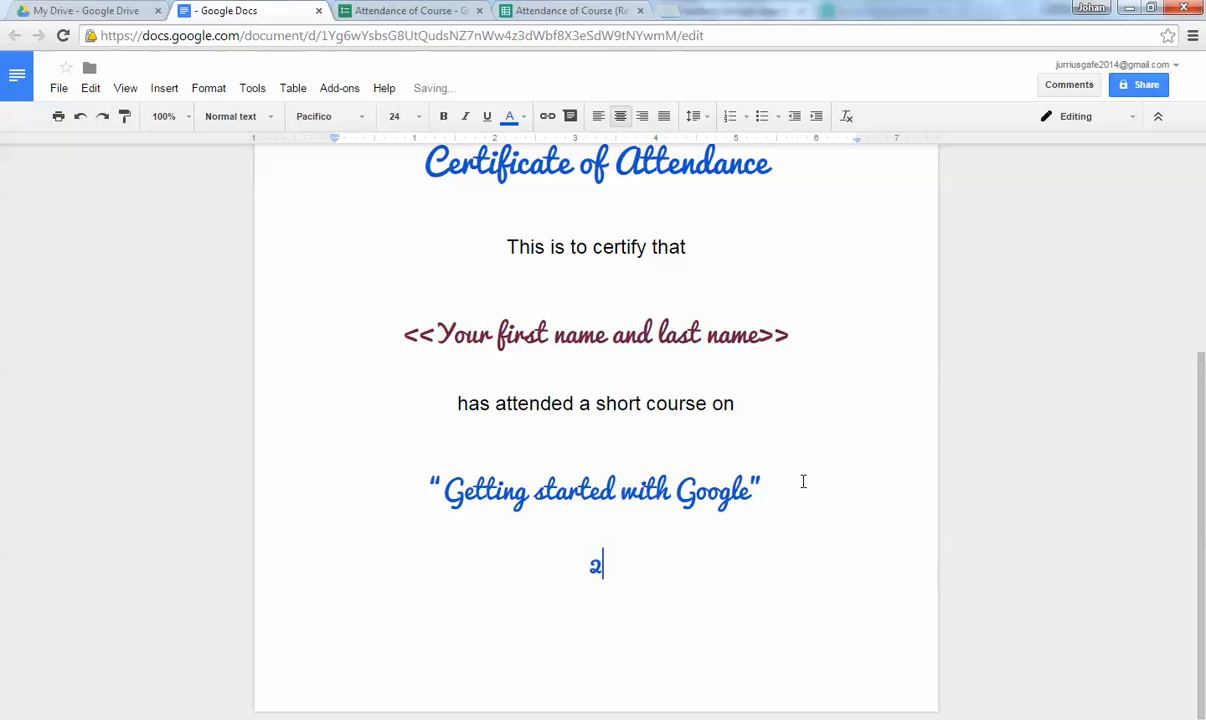
type("0 Dece")
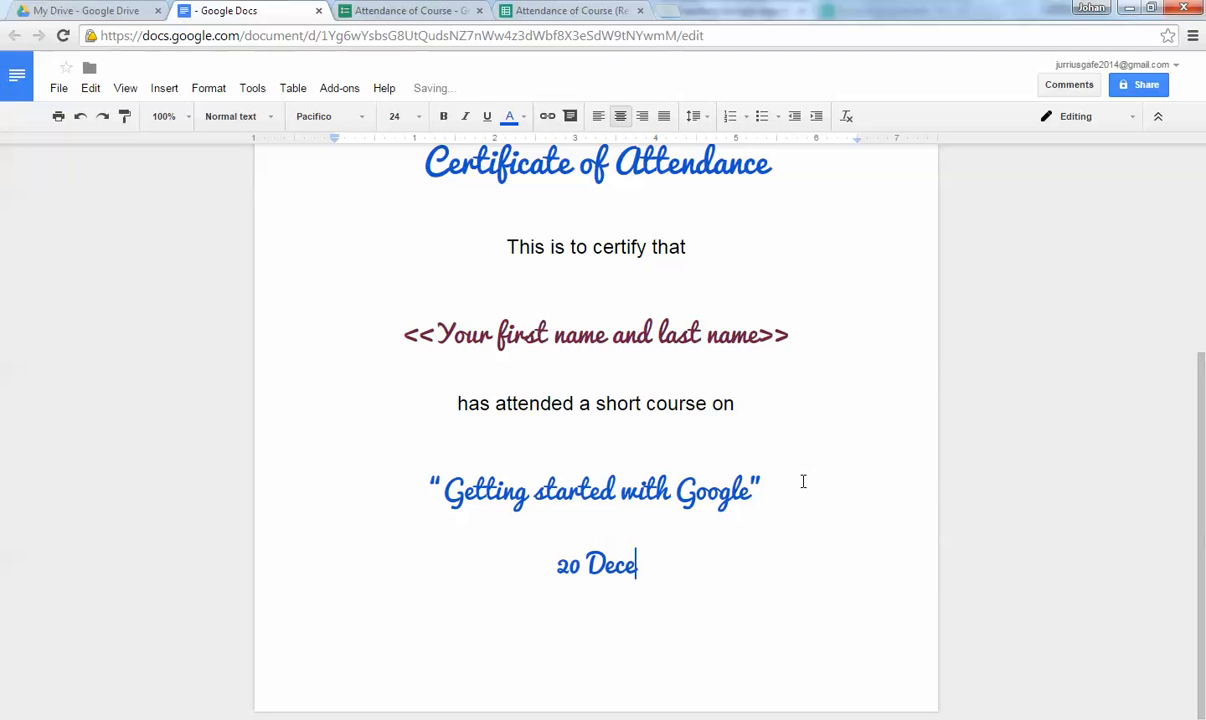
type("mber 2014")
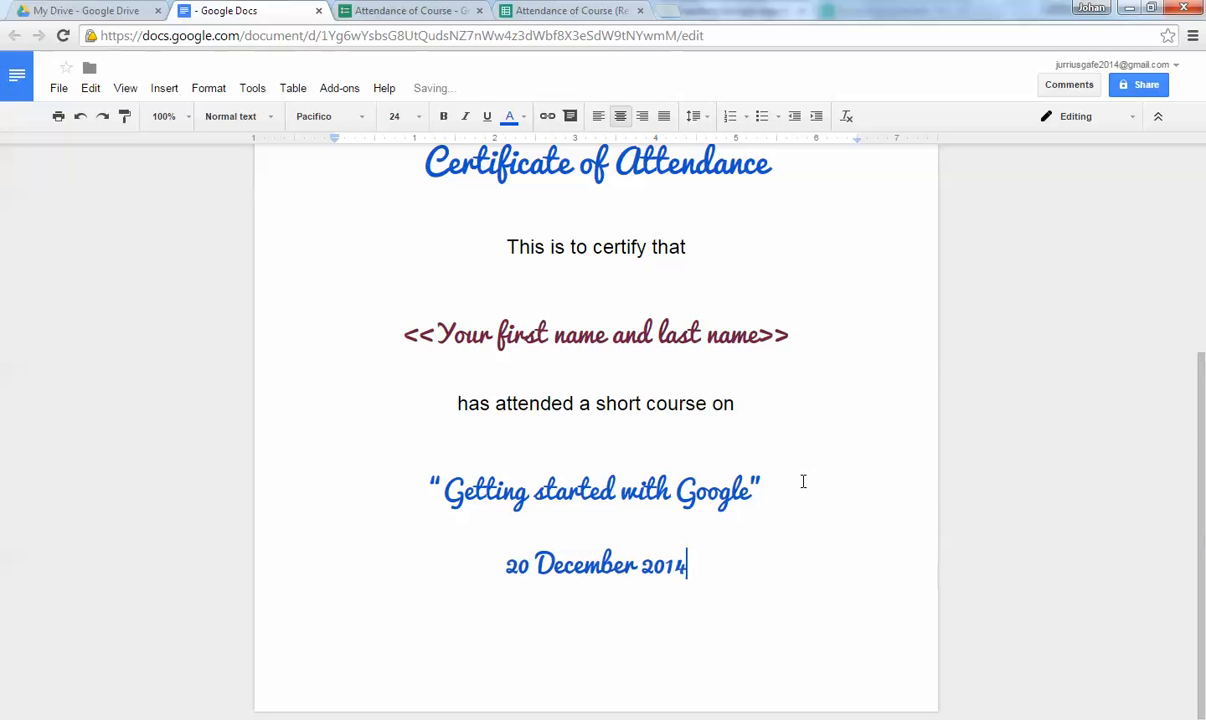
Paint the plain 18 pt Arial body formatting onto the date line.
left_click(533, 403)
left_click(124, 116)
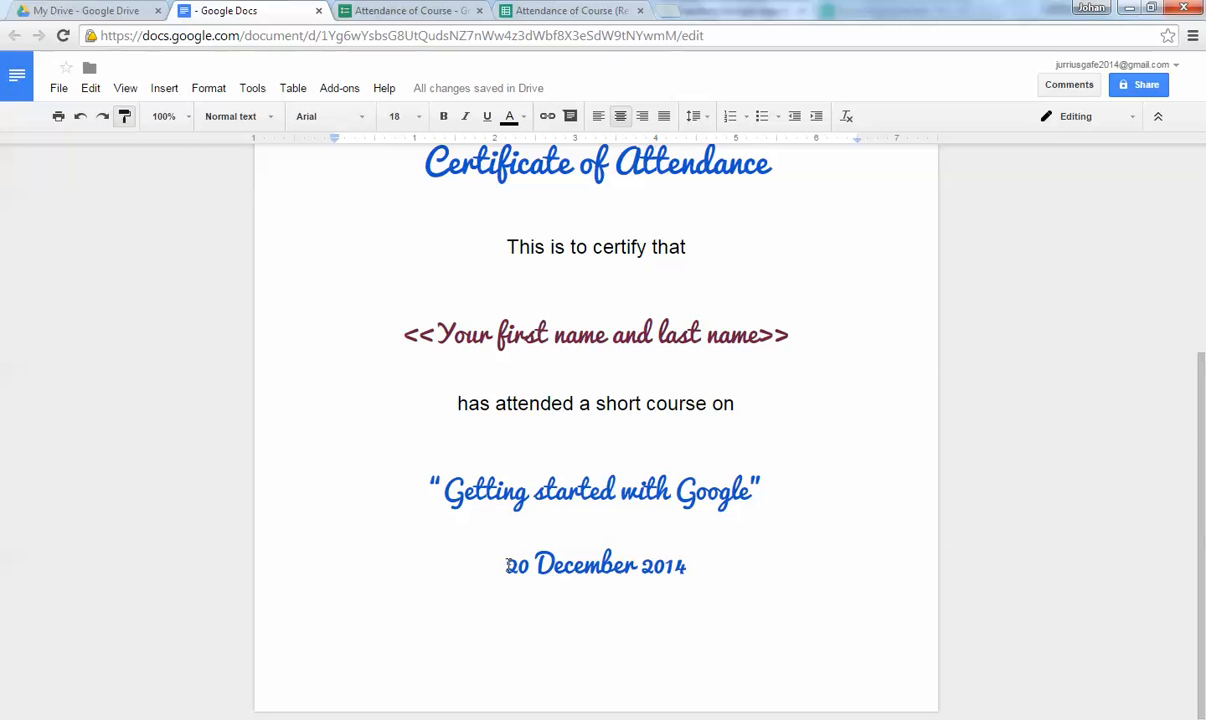
left_click_drag(504, 566, 696, 567)
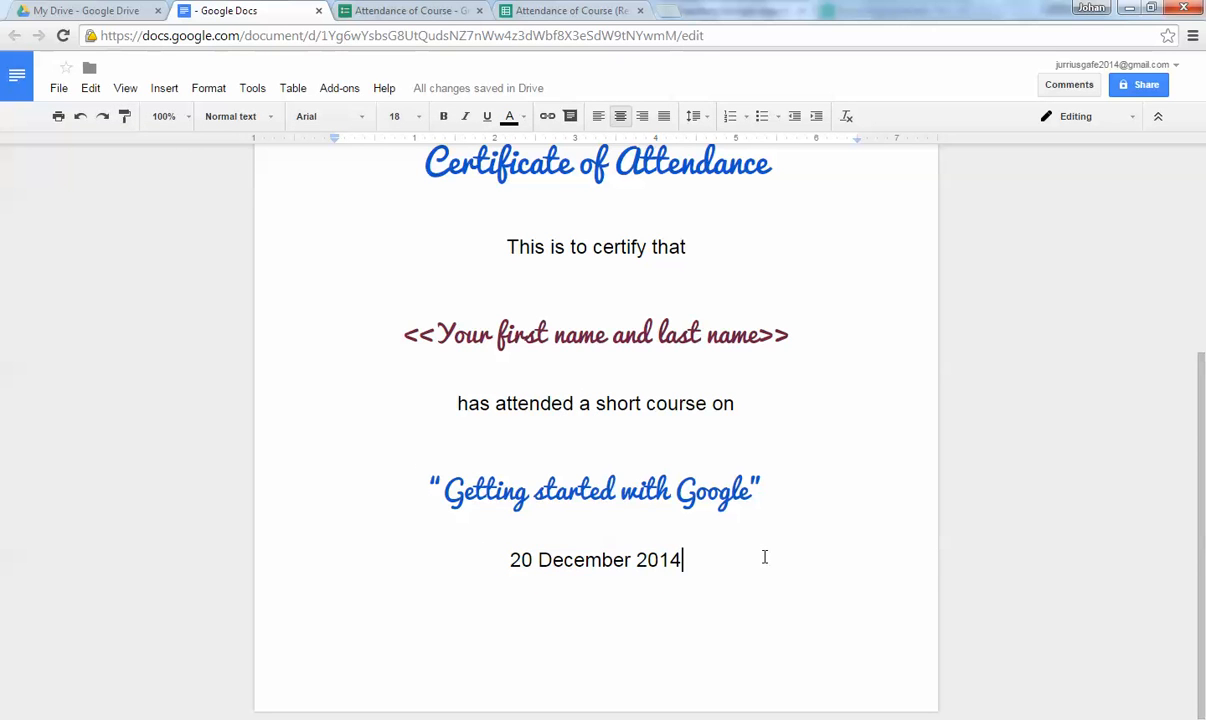
scroll(765, 359, "up", 3)
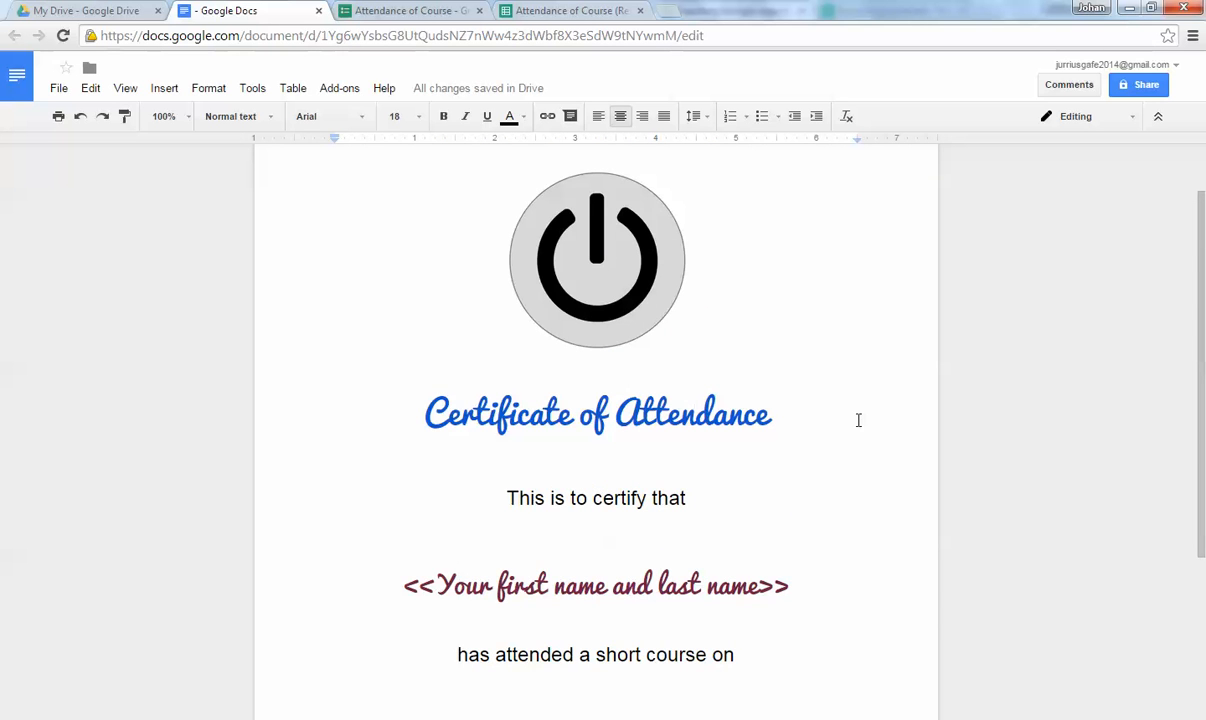
scroll(858, 420, "down", 2)
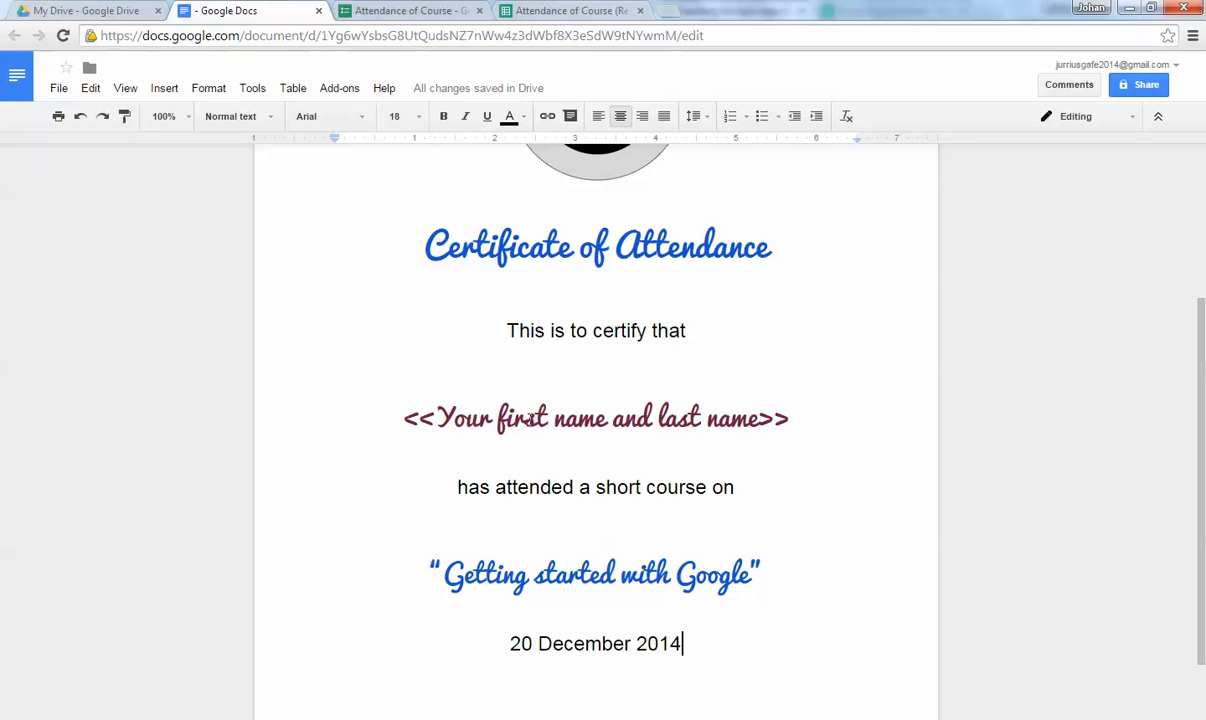
scroll(751, 396, "down", 1)
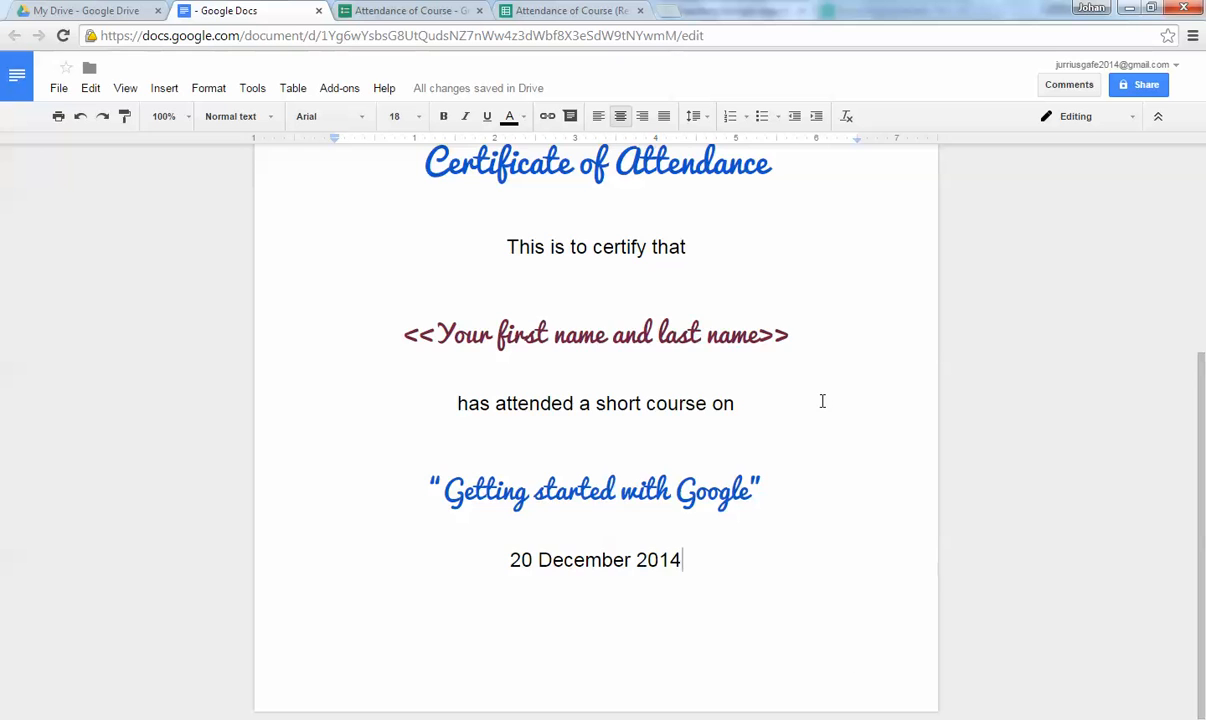
scroll(822, 401, "up", 3)
scroll(822, 401, "down", 2)
scroll(822, 401, "up", 2)
left_click(675, 259)
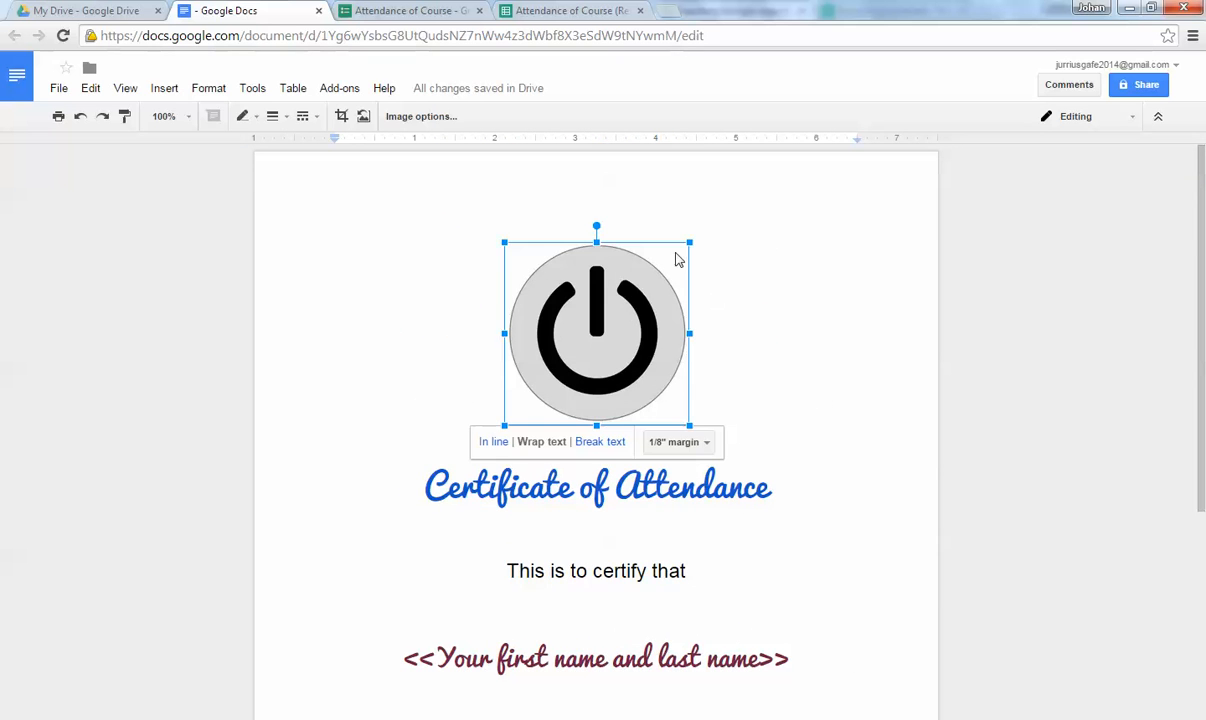
left_click(826, 340)
scroll(867, 359, "down", 4)
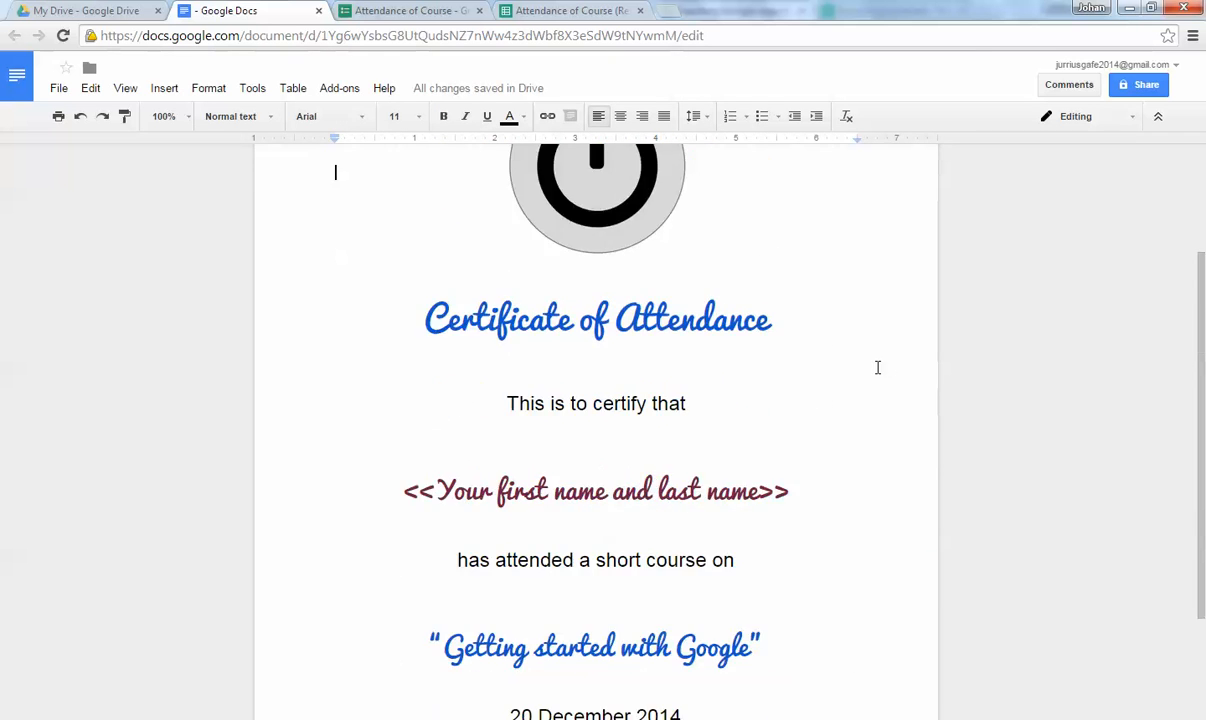
scroll(872, 366, "up", 2)
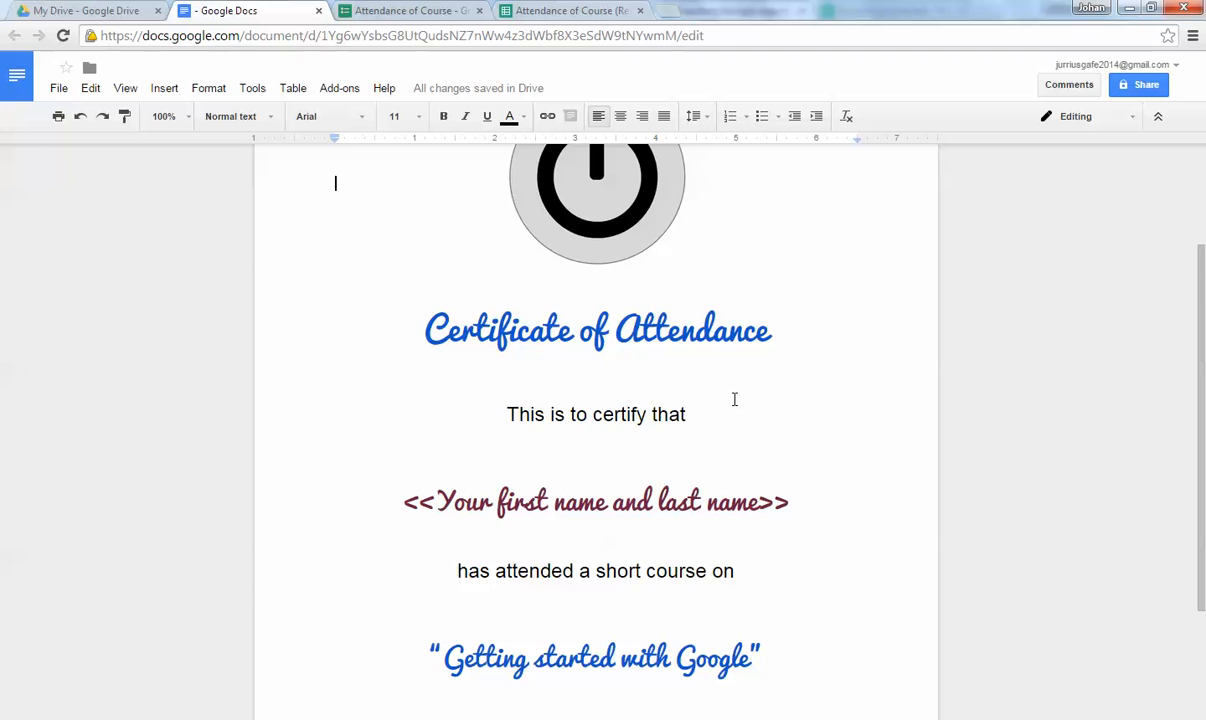
scroll(788, 375, "down", 1)
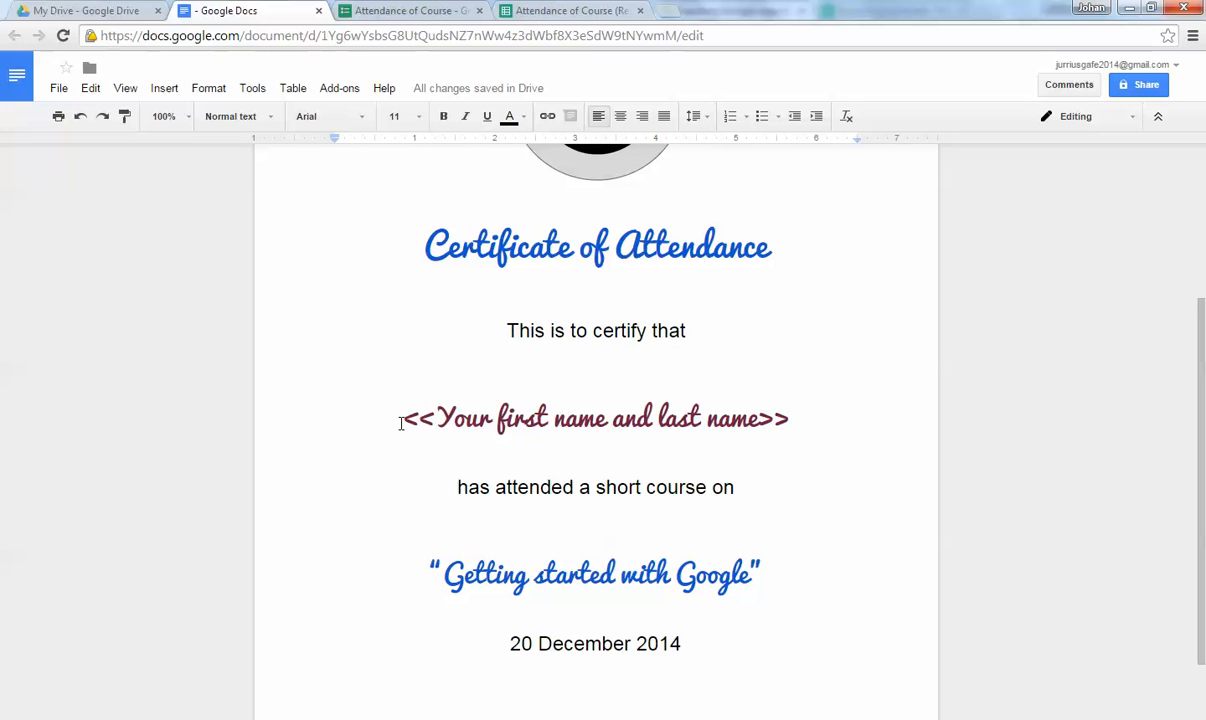
left_click_drag(400, 423, 811, 428)
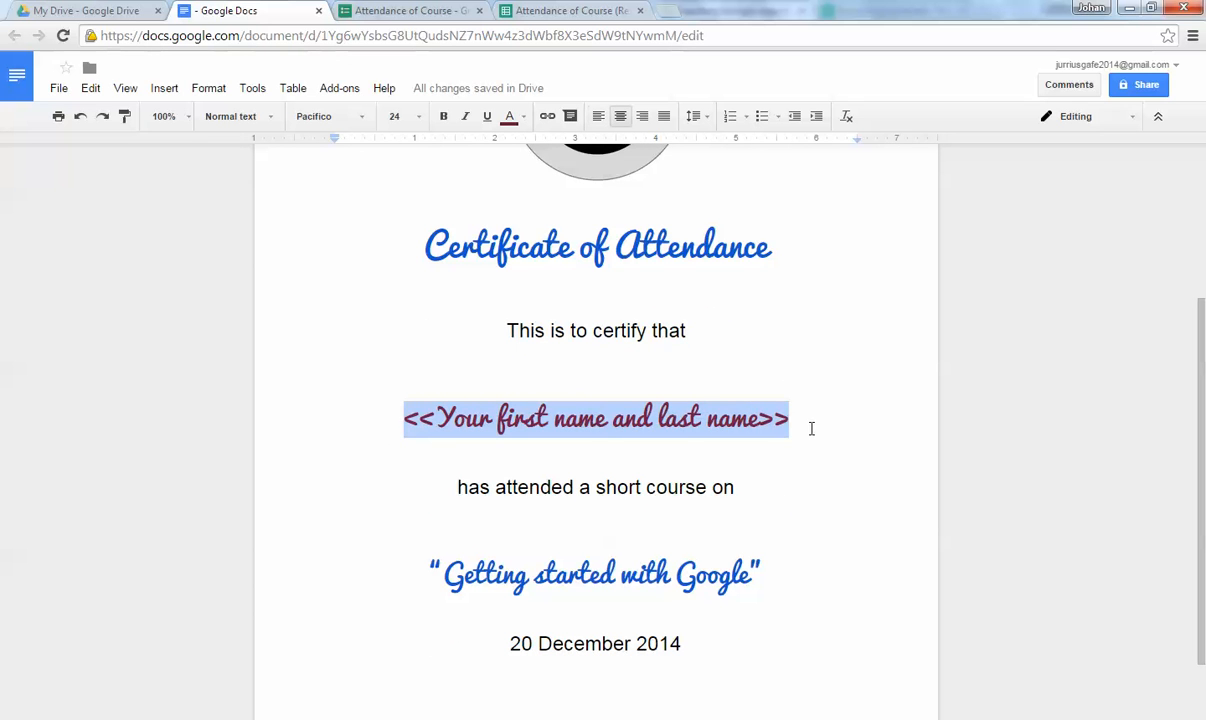
left_click(811, 428)
left_click_drag(403, 418, 437, 418)
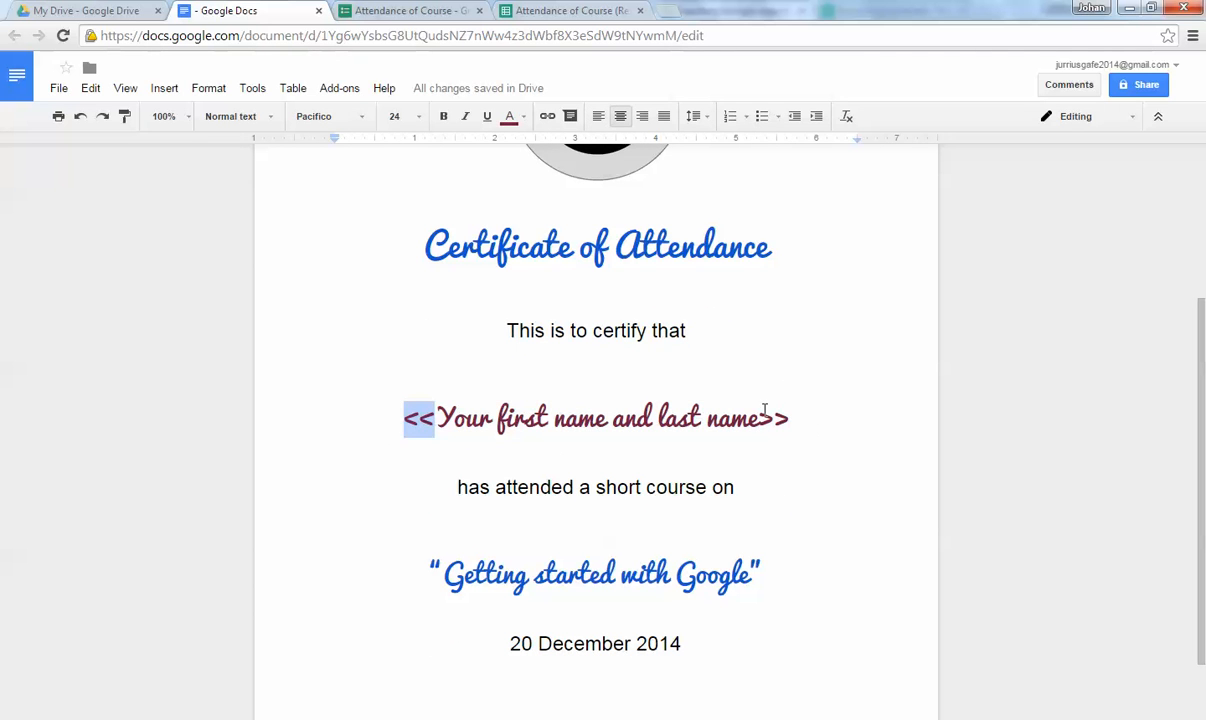
left_click_drag(766, 412, 788, 413)
left_click(563, 464)
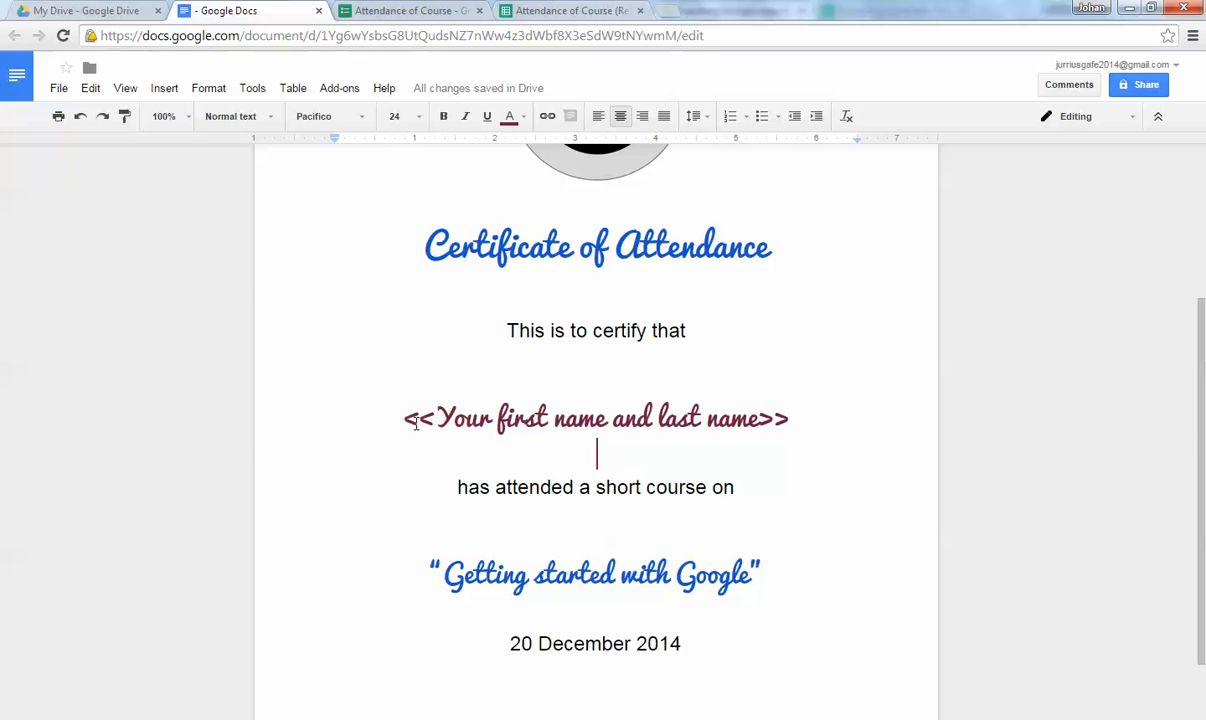
left_click_drag(403, 418, 796, 412)
left_click(842, 405)
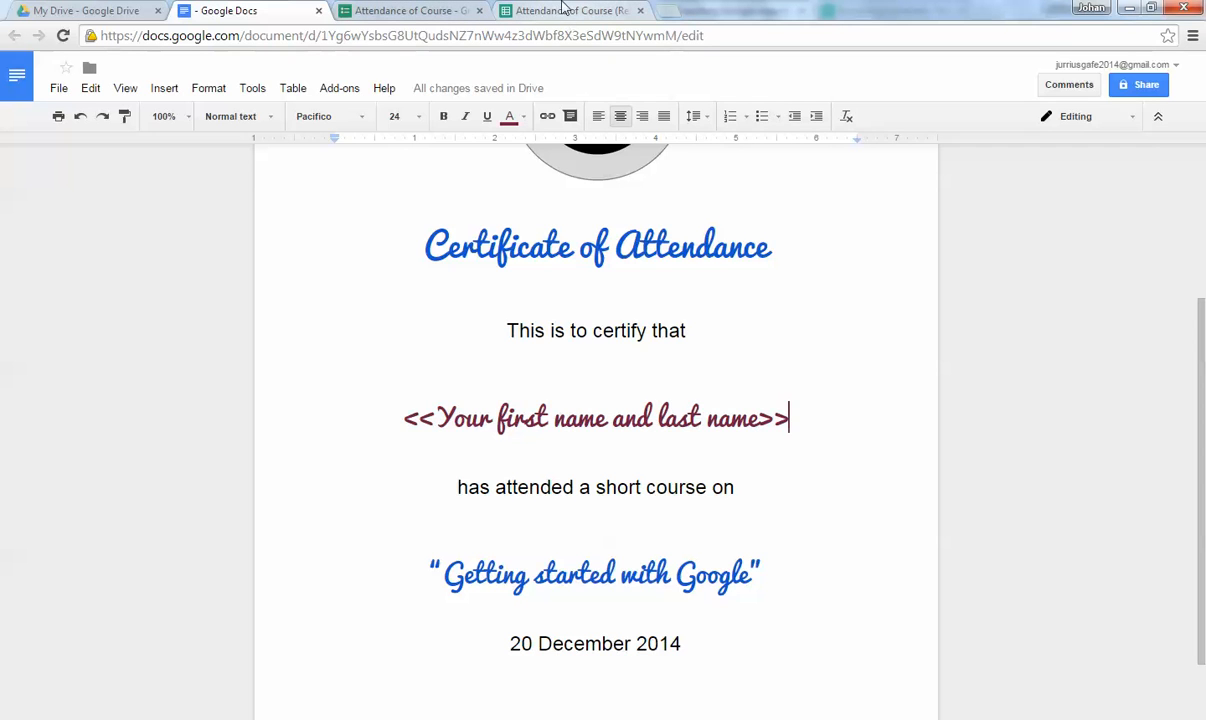
Go to the Attendance of Course (Responses) spreadsheet and open Add-ons > Get add-ons.
left_click(530, 10)
left_click(240, 10)
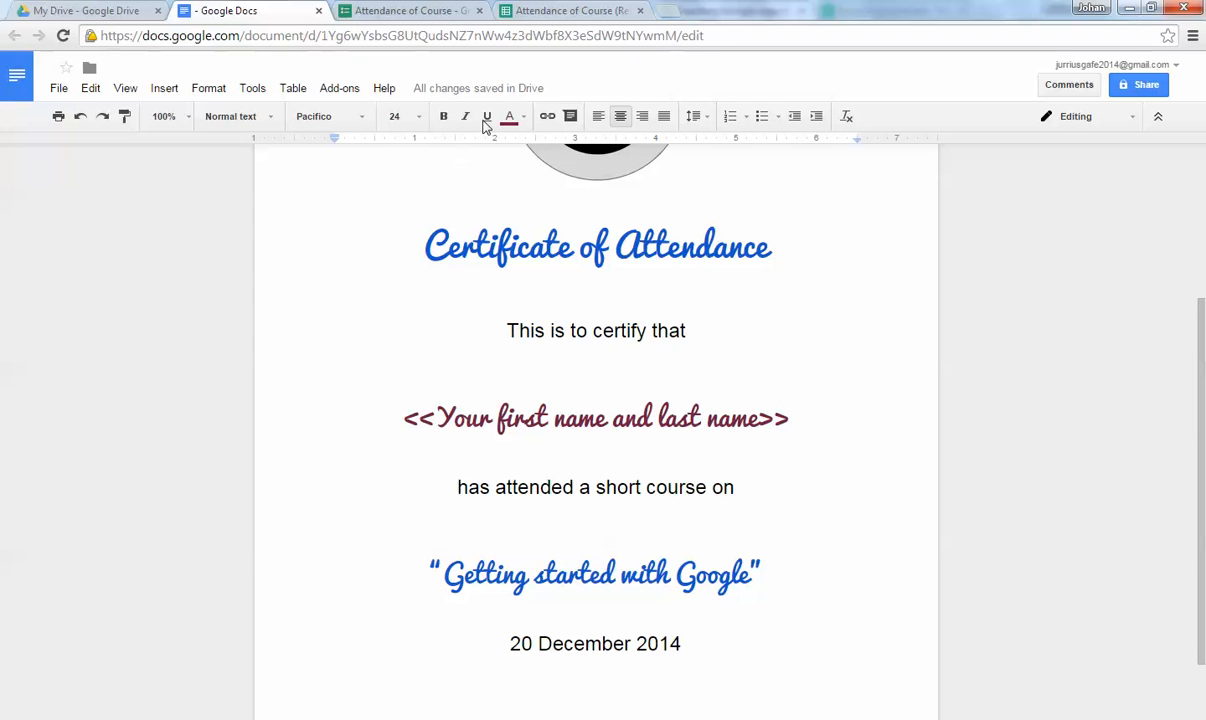
left_click(565, 10)
left_click(410, 308)
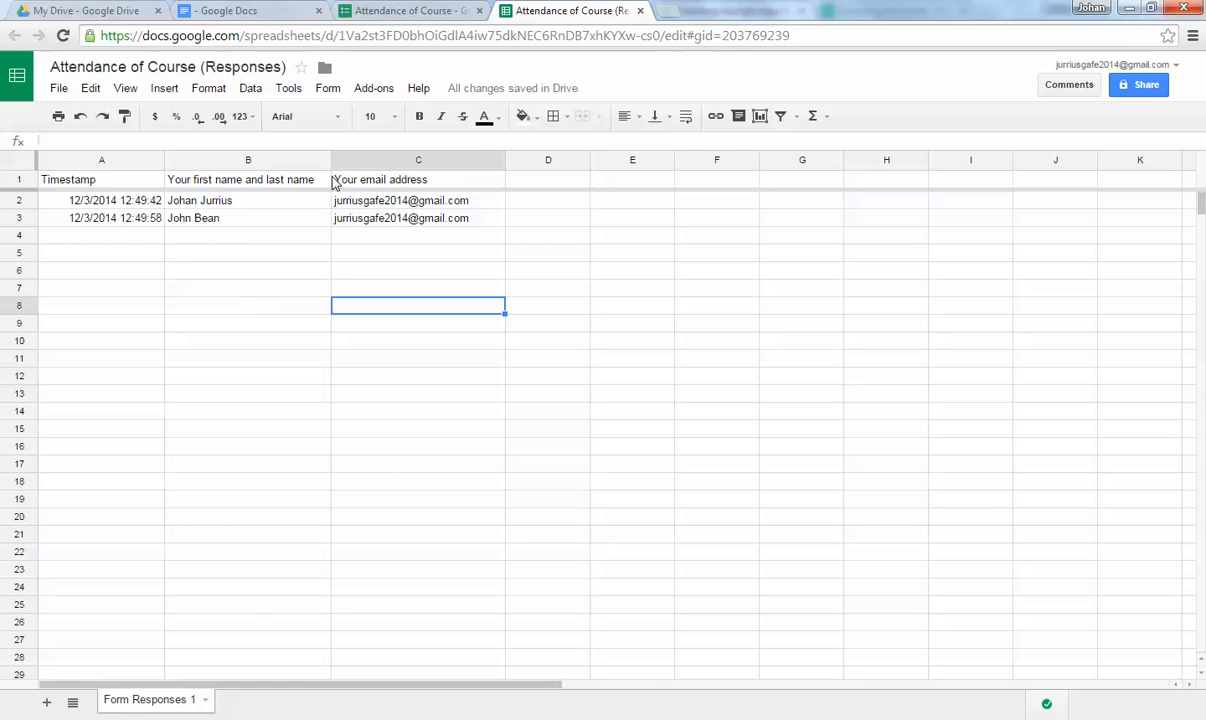
left_click(372, 90)
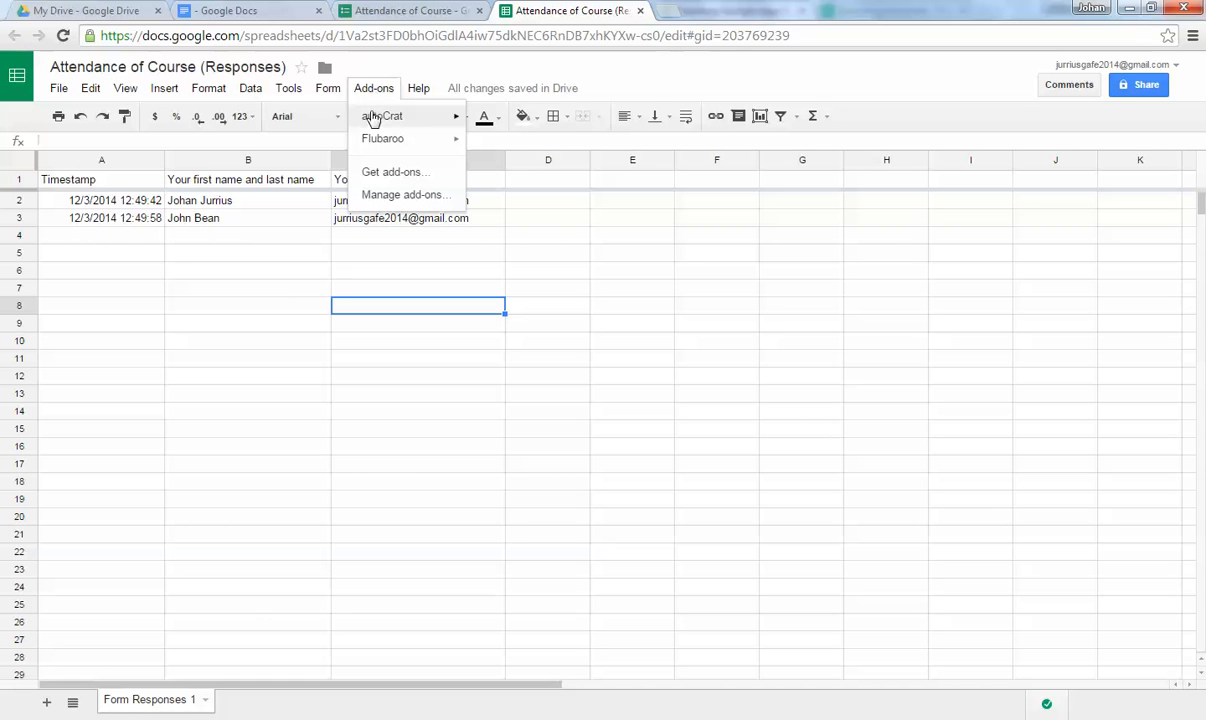
mouse_move(373, 123)
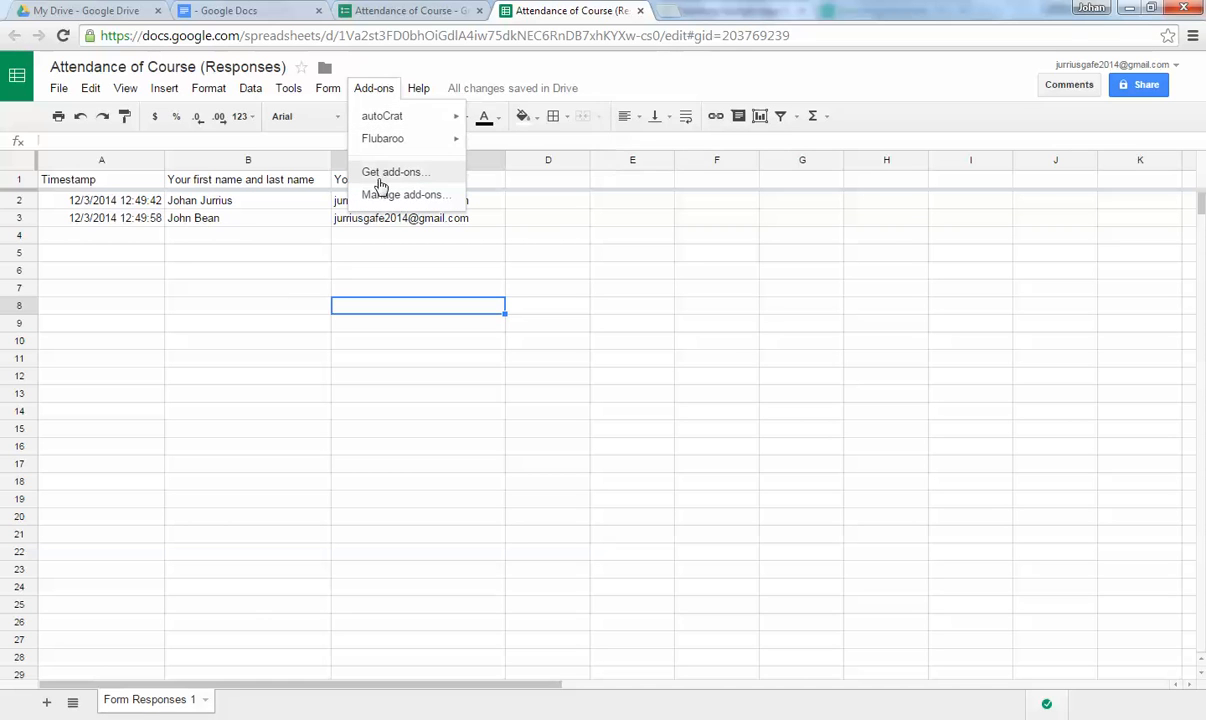
left_click(410, 174)
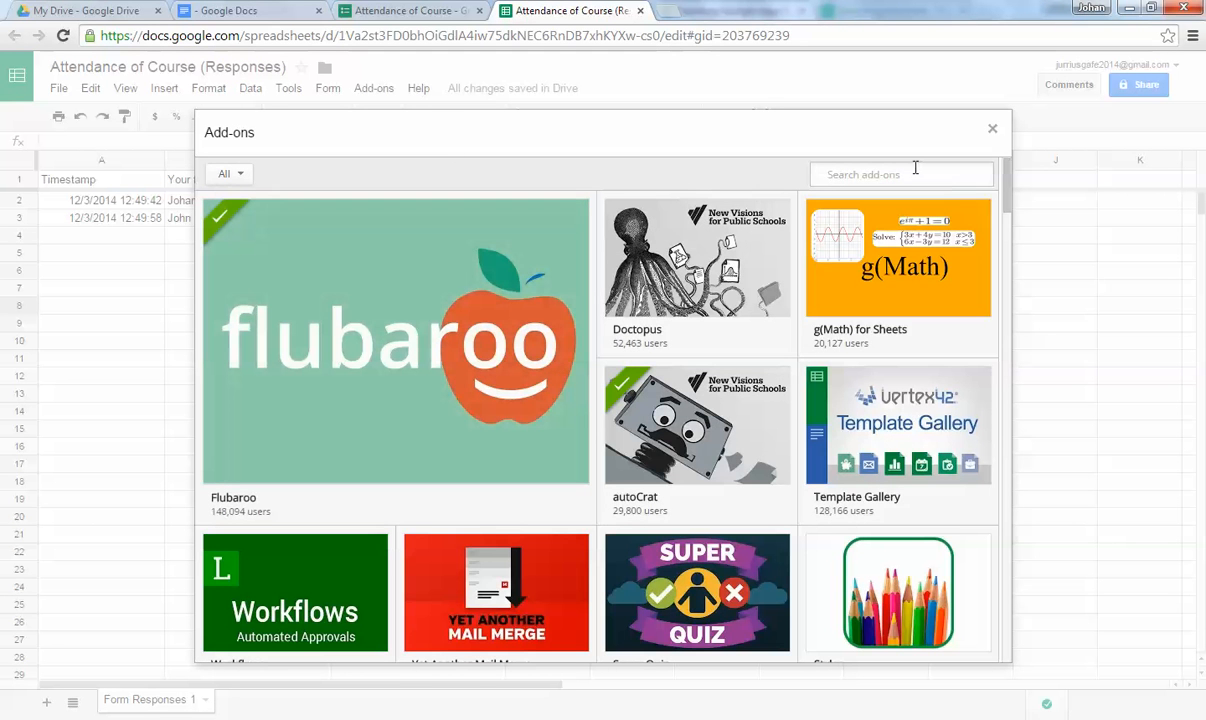
Search the store for autocrat, see it is already installed, and close the store.
left_click(911, 171)
type("autocrat")
key("Return")
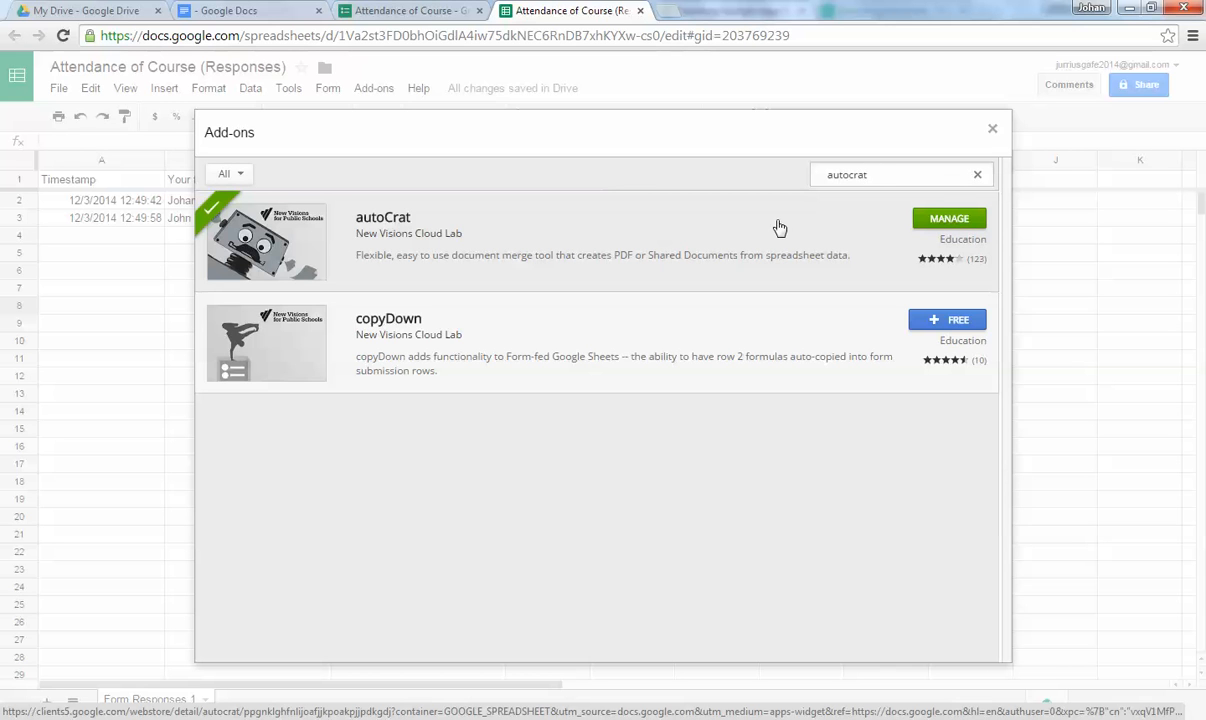
left_click(993, 131)
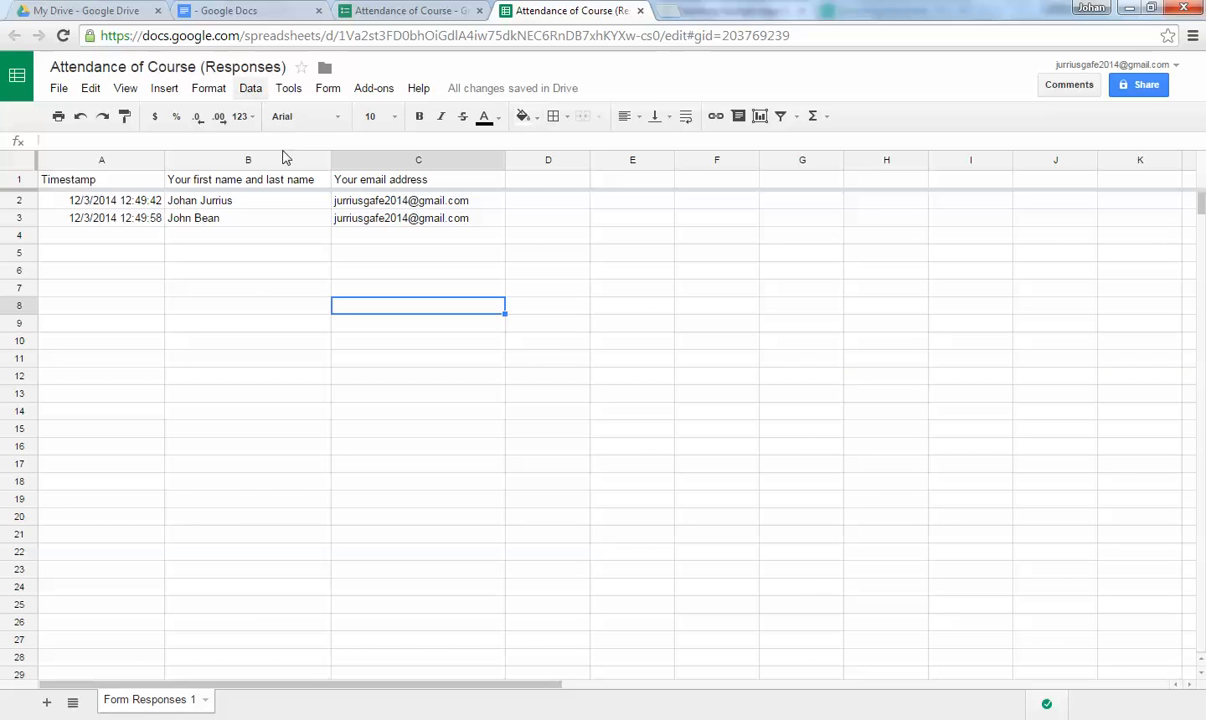
Launch autoCrat from the Add-ons menu and start a NEW MERGE JOB.
left_click(372, 89)
mouse_move(378, 122)
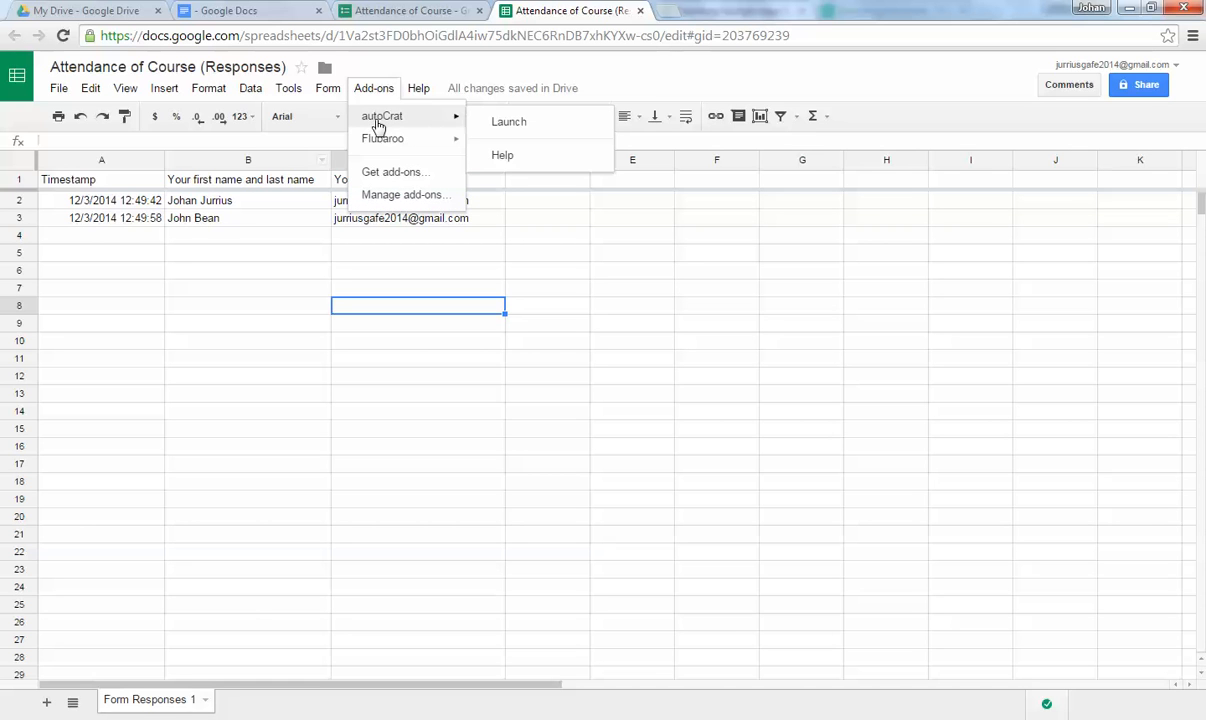
left_click(526, 124)
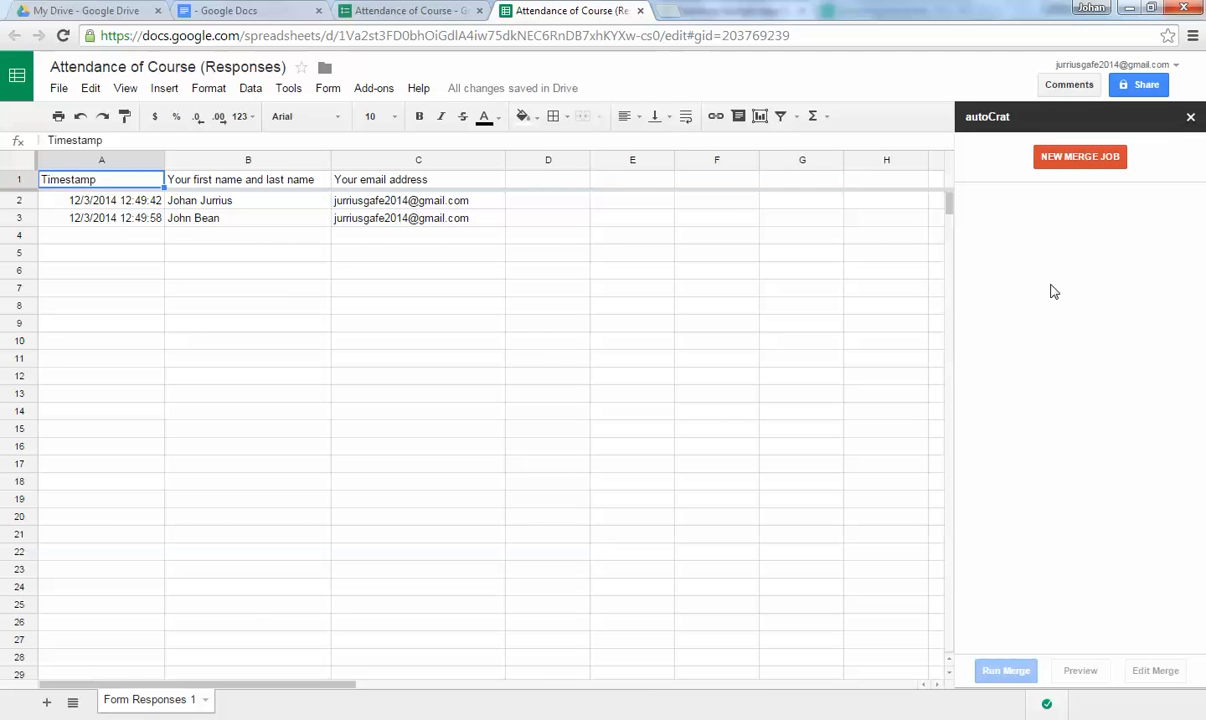
left_click(1082, 163)
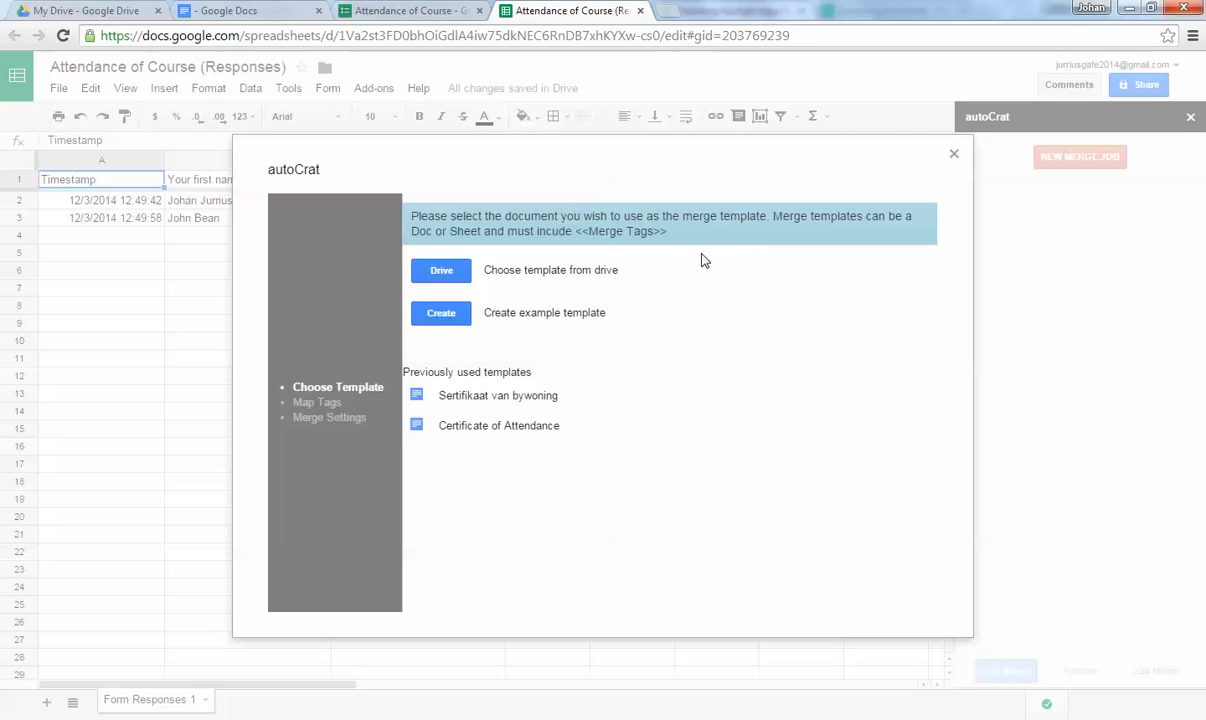
Select the Untitled certificate document from Drive as the merge template.
left_click_drag(574, 231, 671, 235)
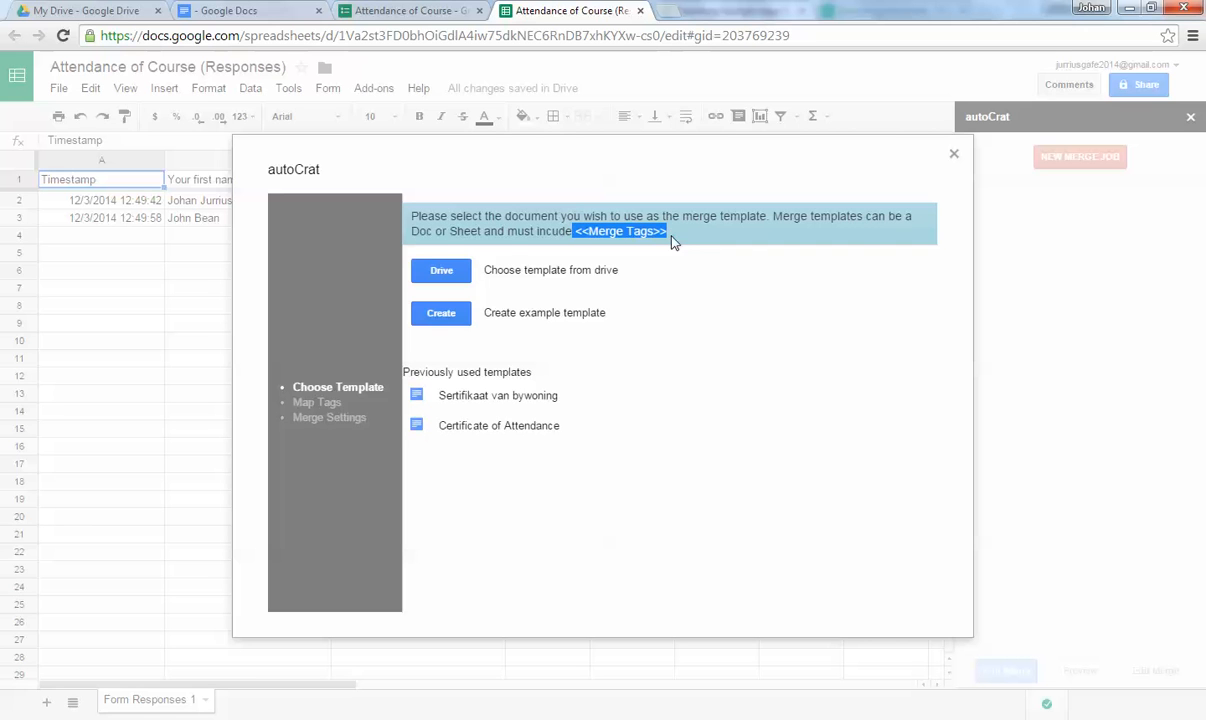
left_click(668, 262)
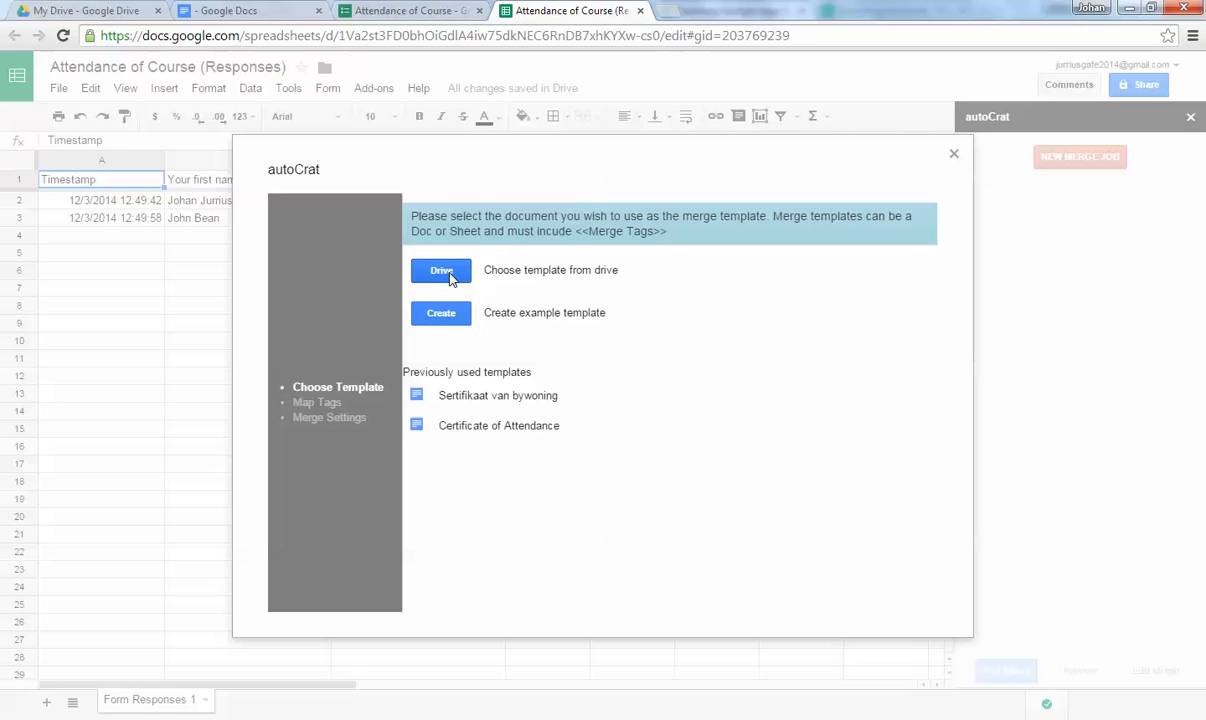
left_click(440, 271)
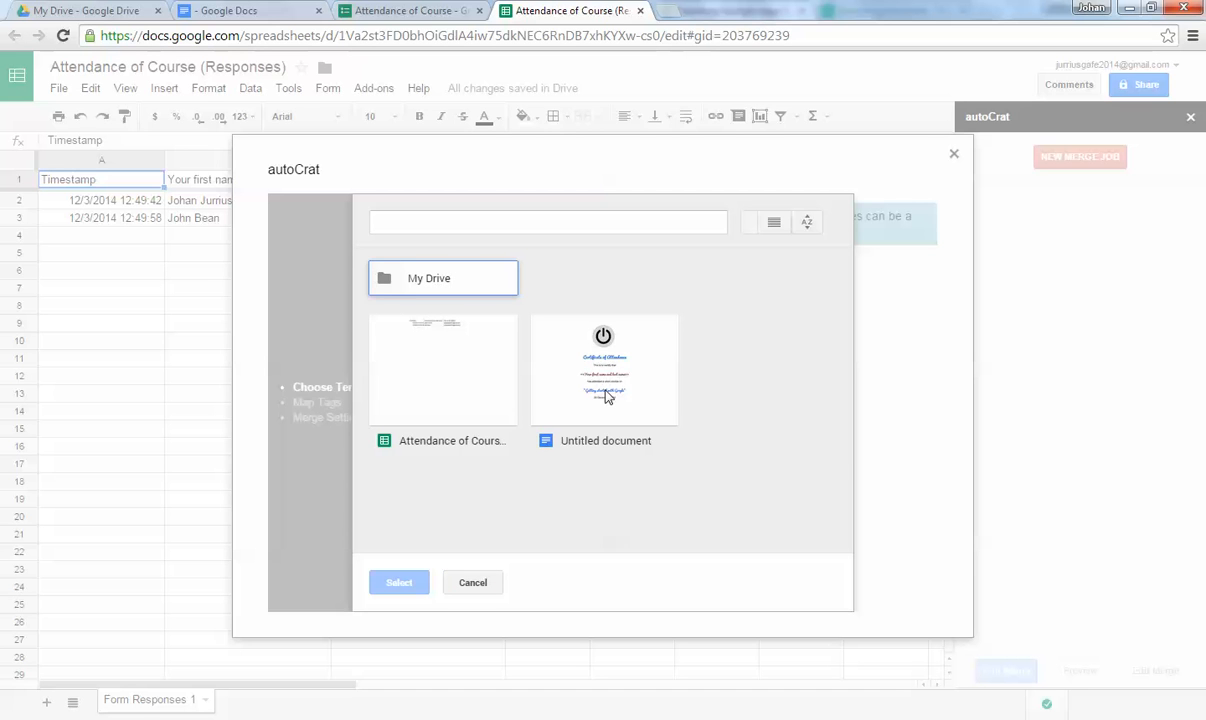
left_click(580, 350)
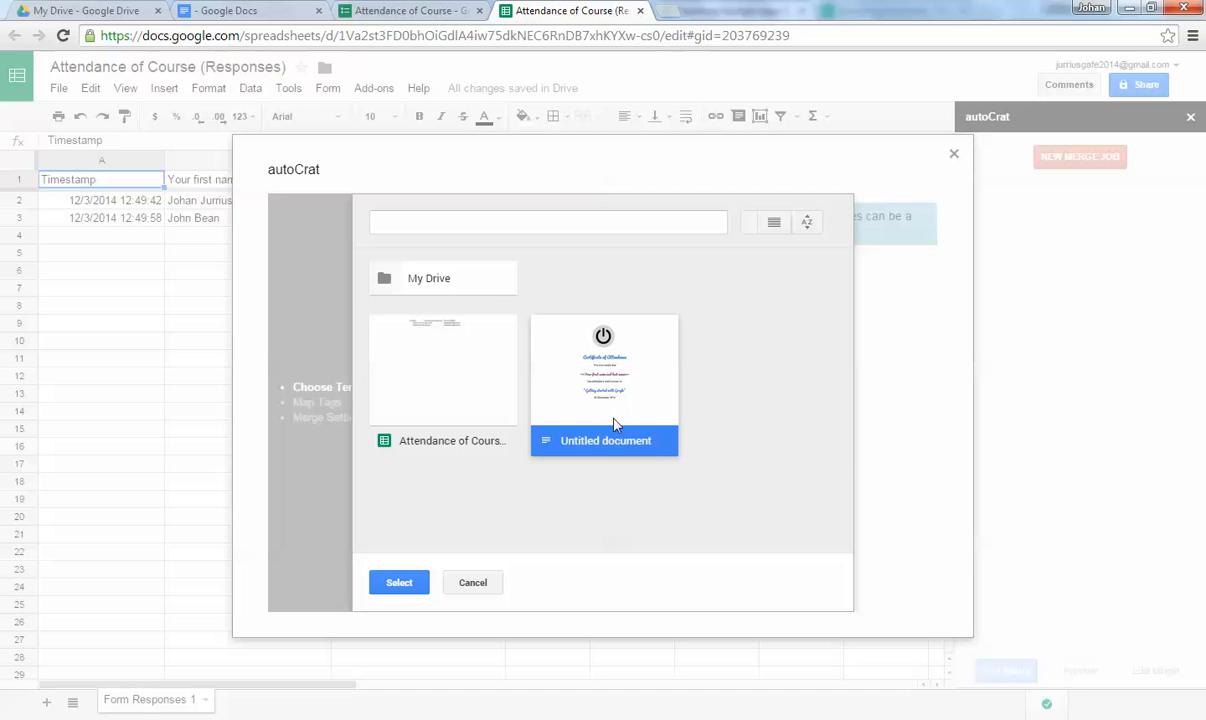
left_click(412, 581)
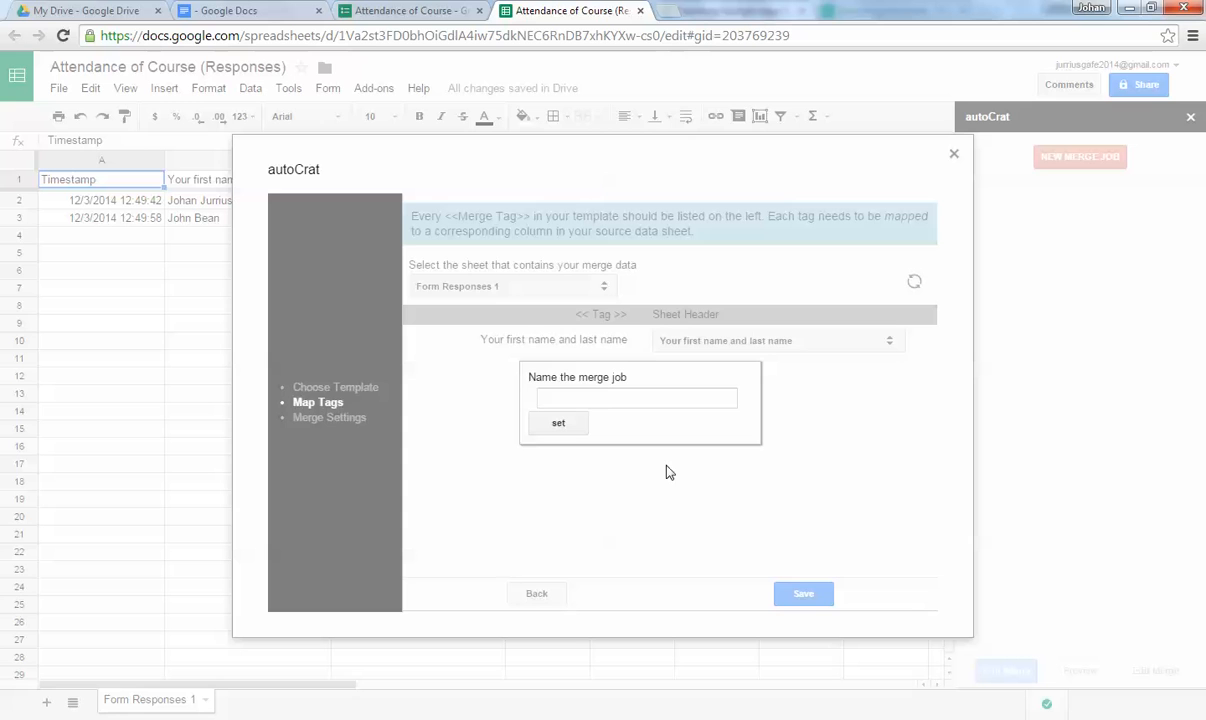
Name the merge job 'Attendance 2014'.
left_click(618, 400)
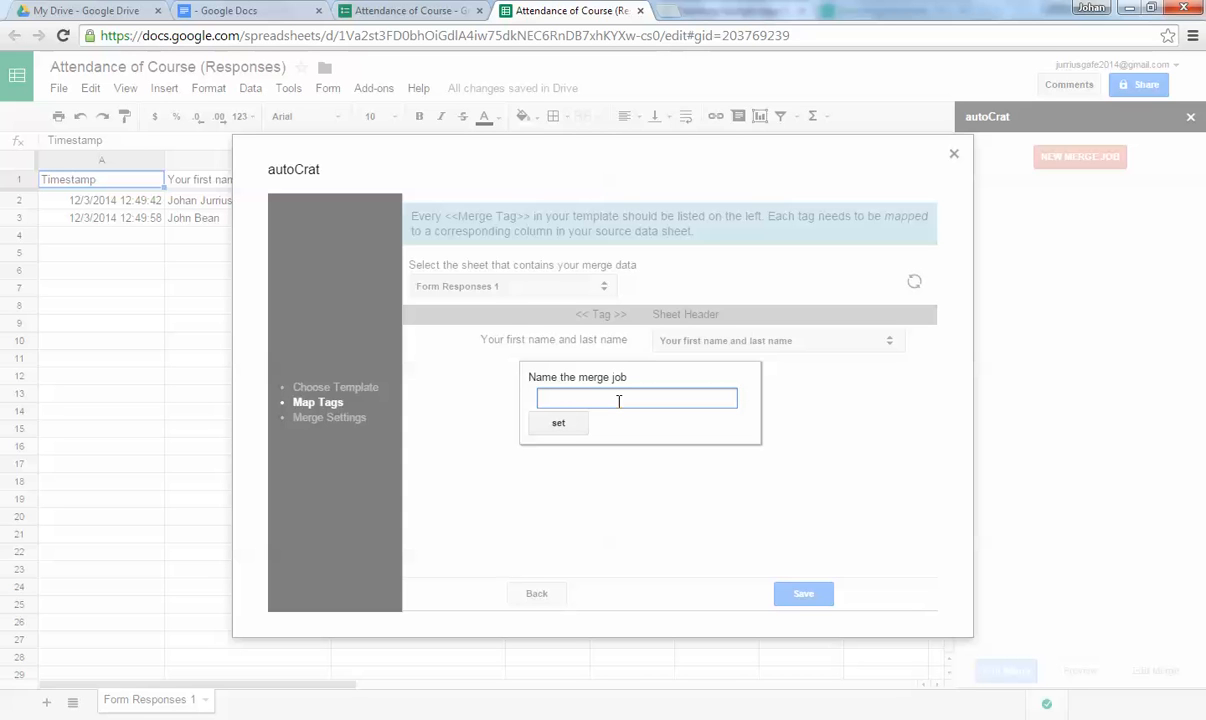
type("Attendance 2014")
left_click(559, 425)
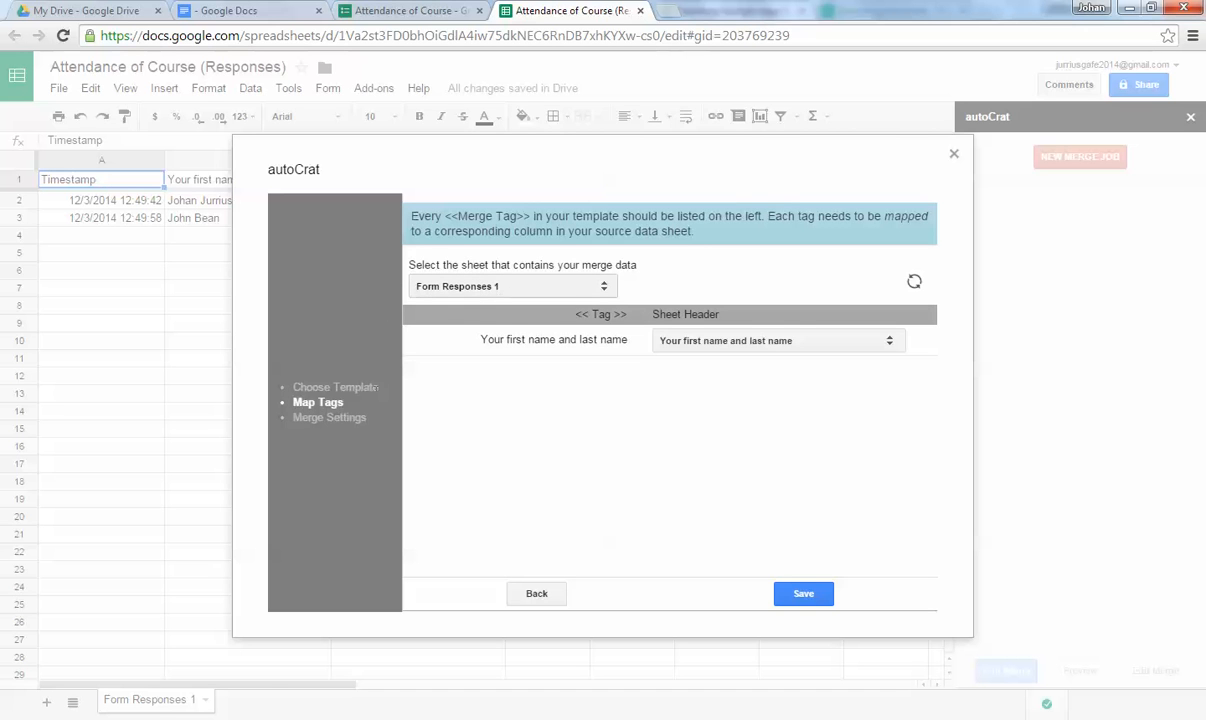
Map the certificate's name tag to the 'Your first name and last name' column and save.
triple_click(579, 315)
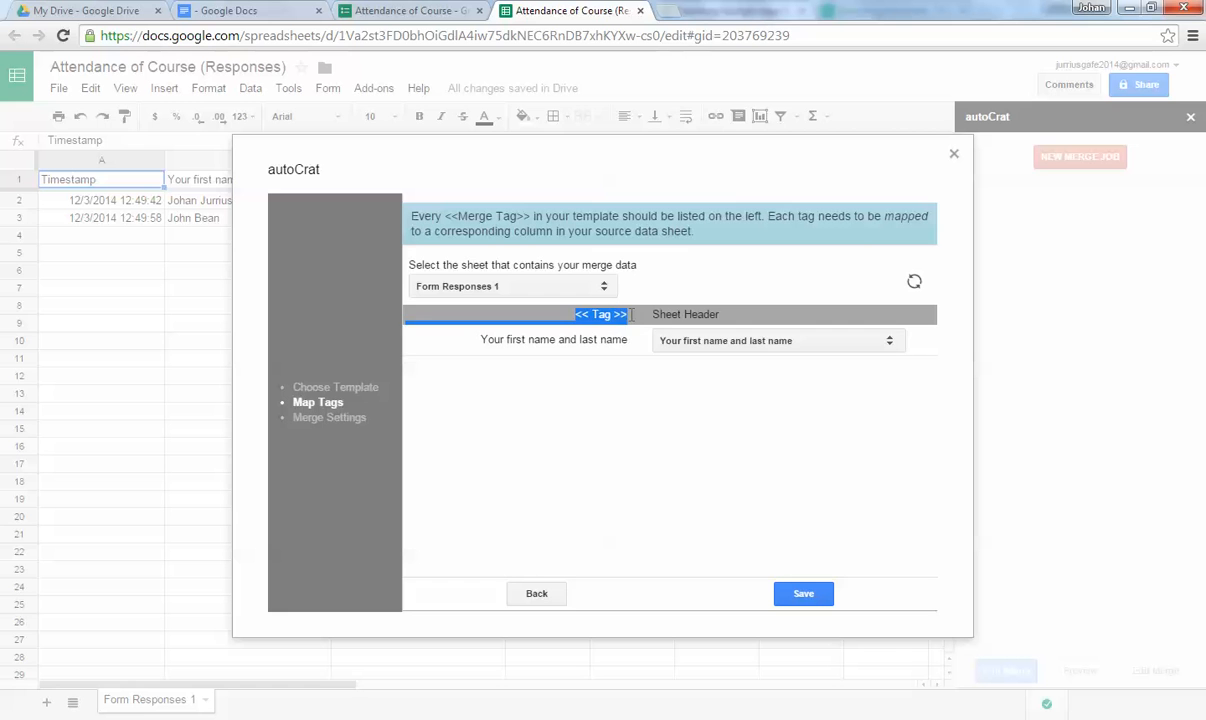
left_click(498, 353)
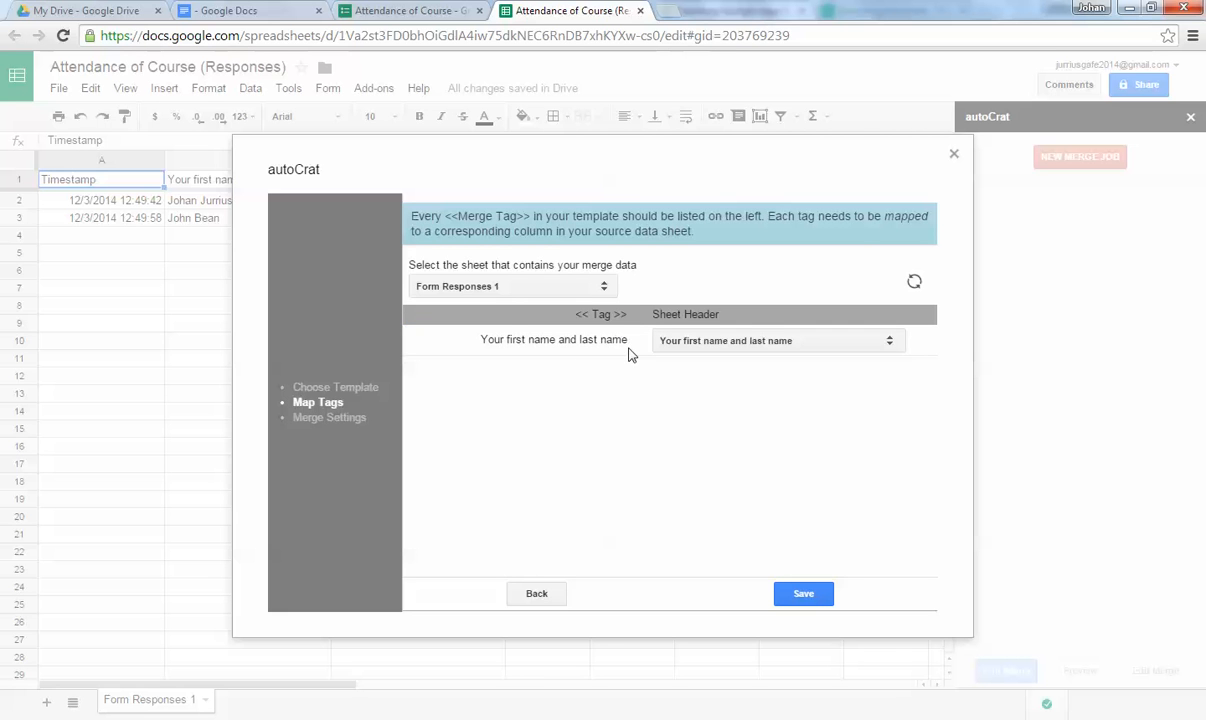
left_click(228, 10)
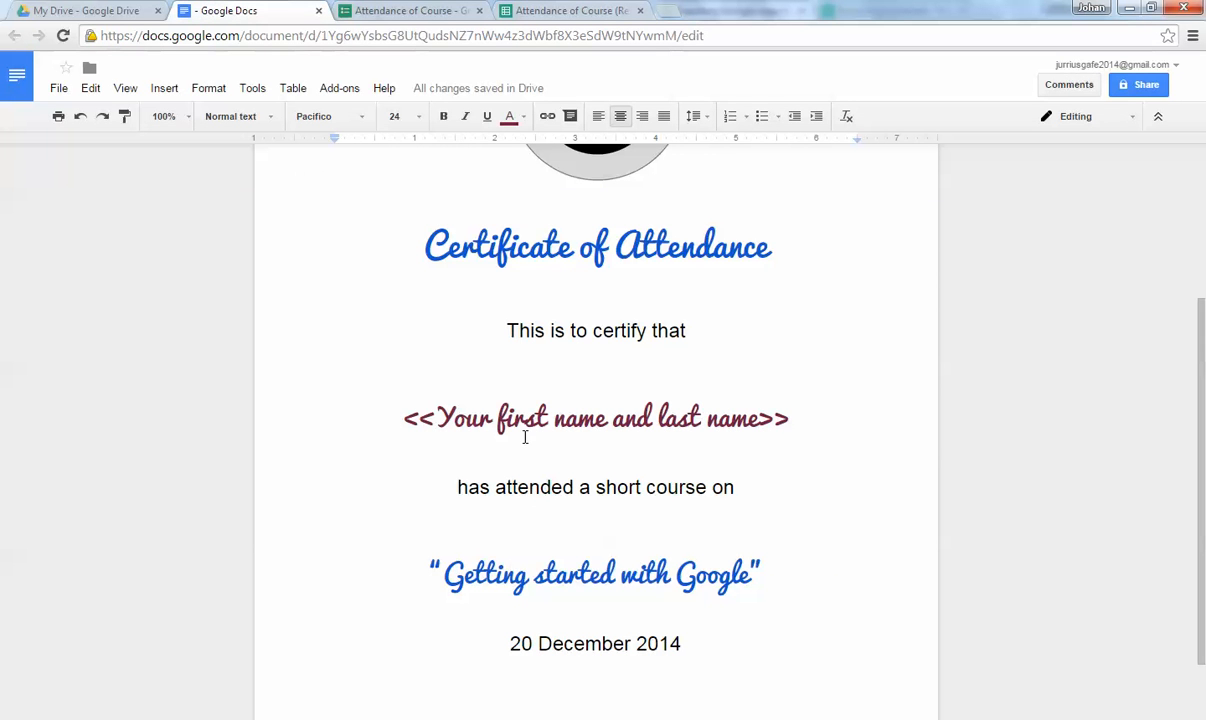
left_click_drag(437, 417, 758, 418)
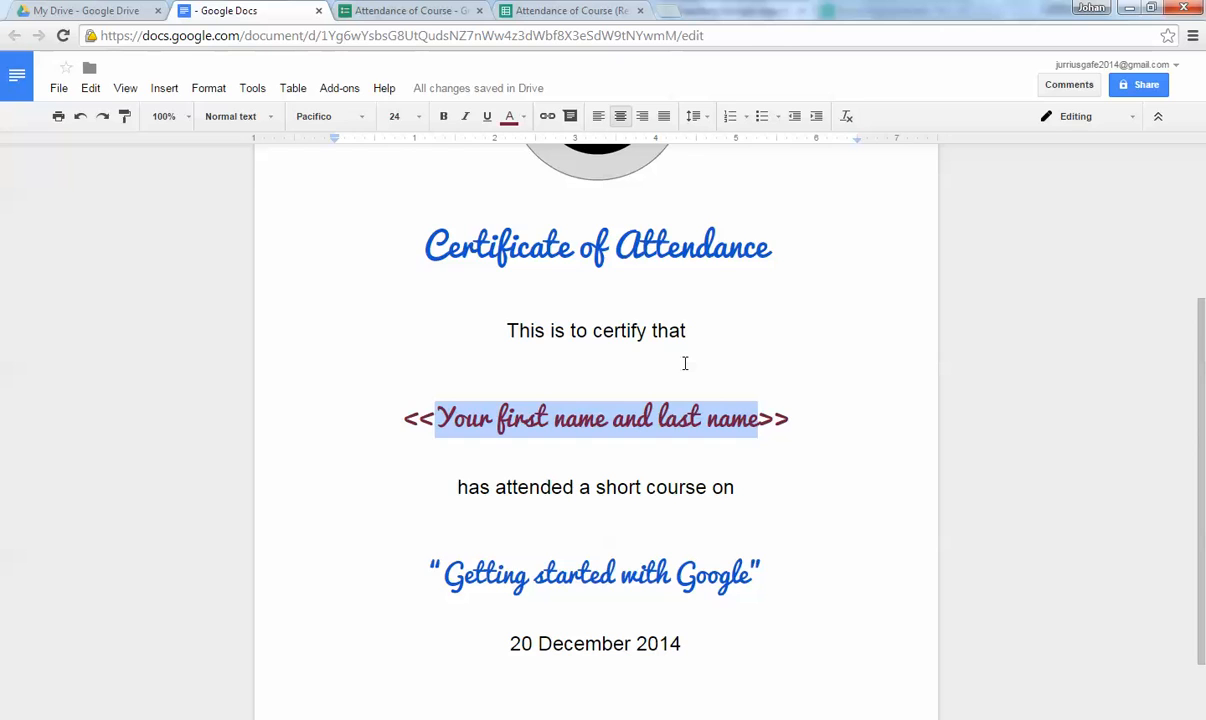
left_click(581, 10)
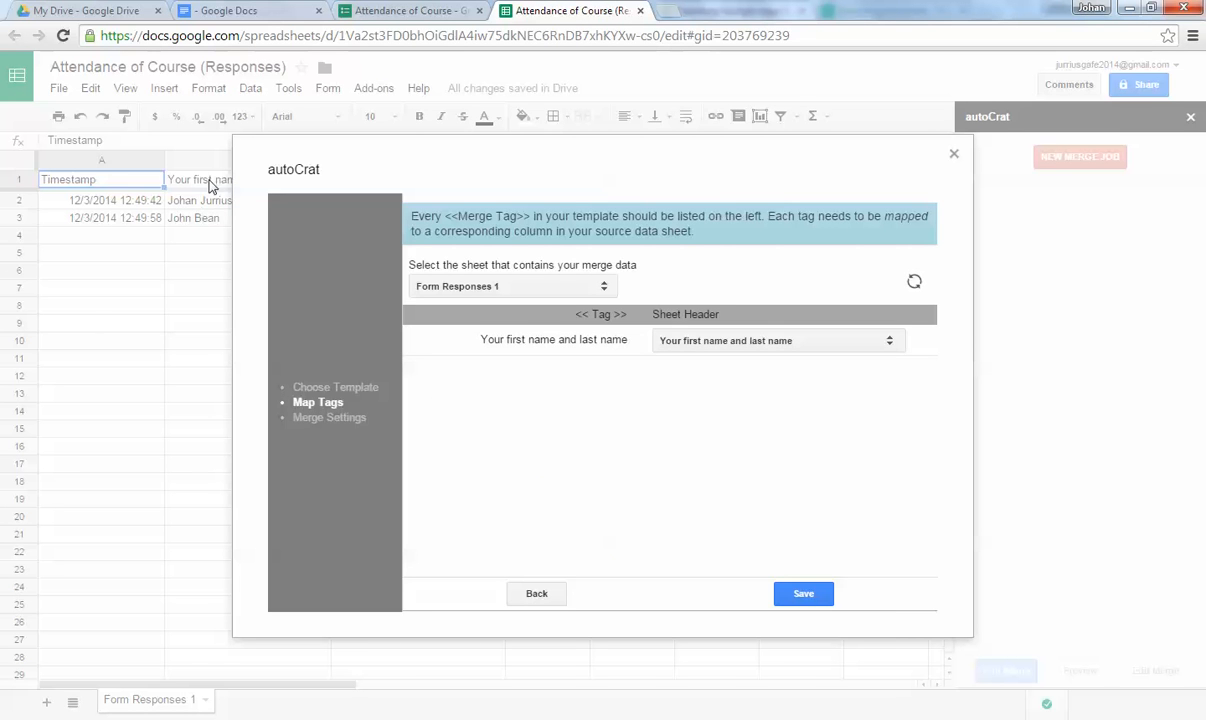
left_click(711, 345)
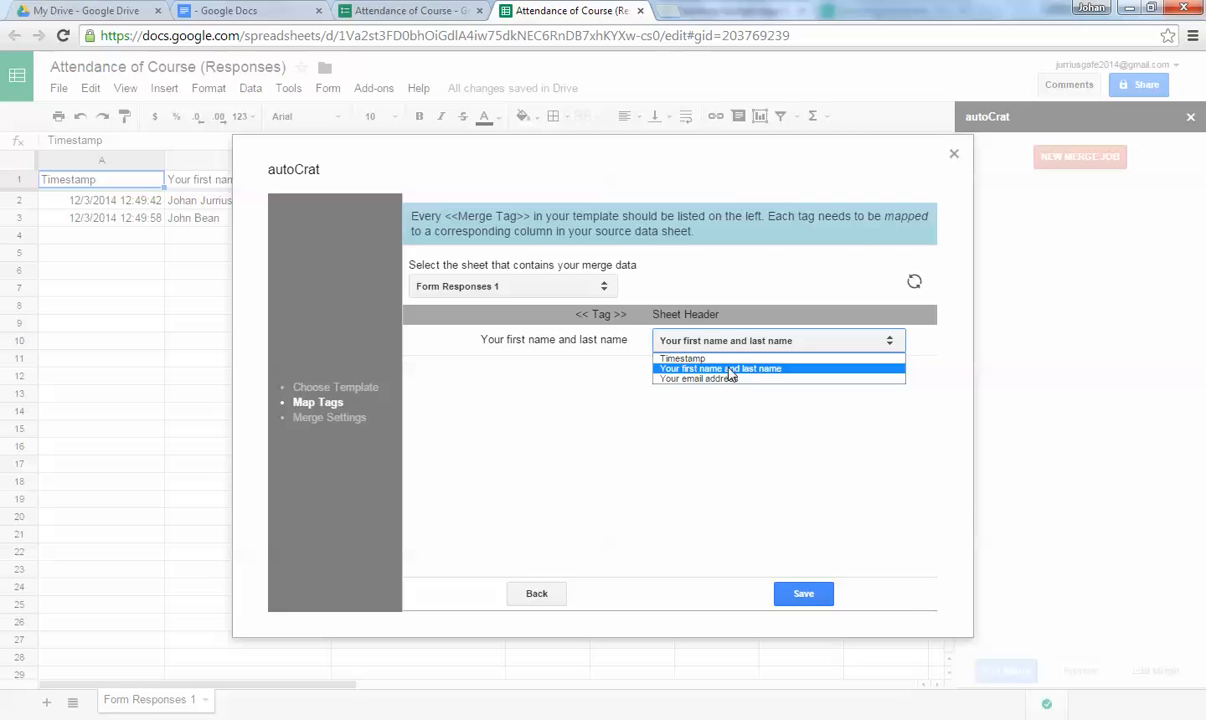
left_click(741, 370)
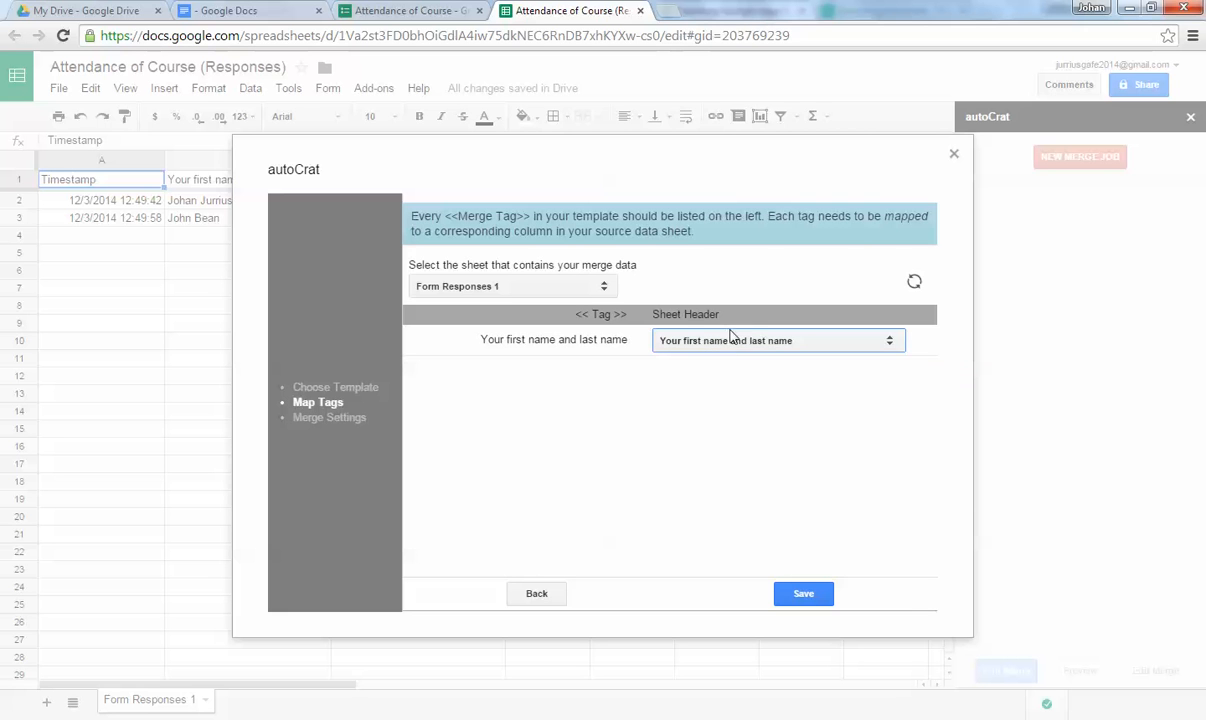
left_click(802, 596)
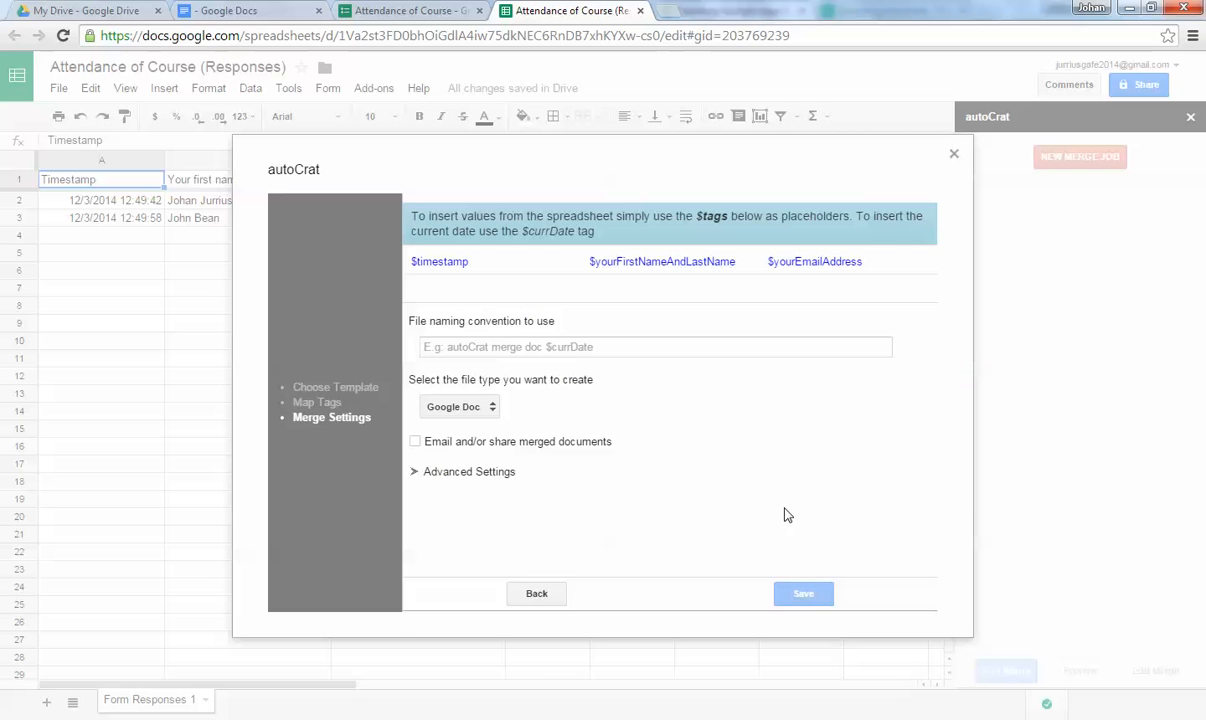
Set the file naming convention to '$yourFirstNameAndLastName Attendance 2014'.
left_click(494, 344)
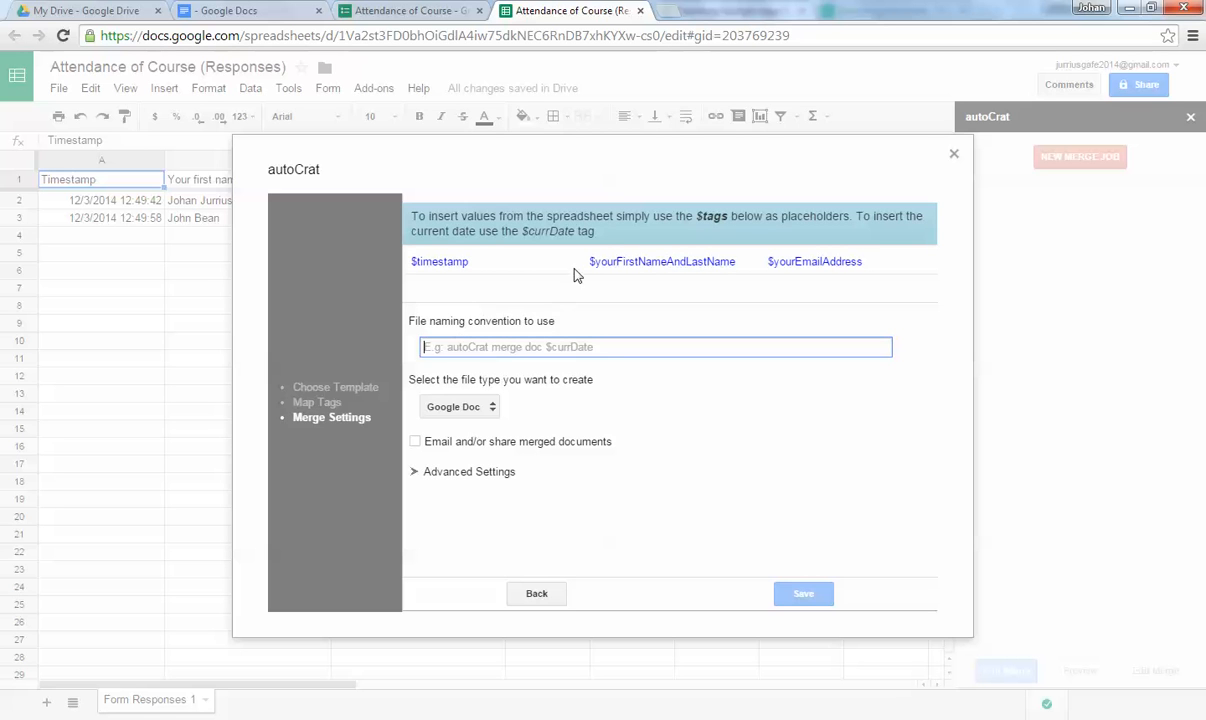
left_click_drag(589, 261, 735, 261)
key("ctrl+c")
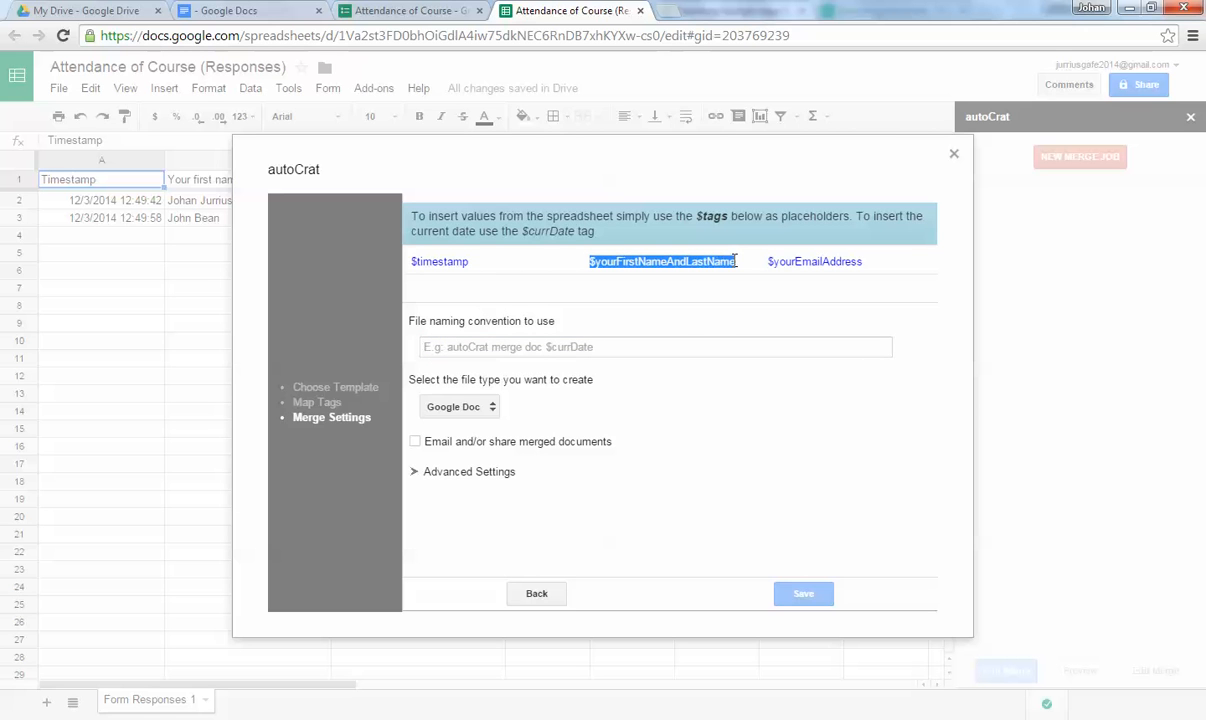
left_click(515, 346)
key("ctrl+v")
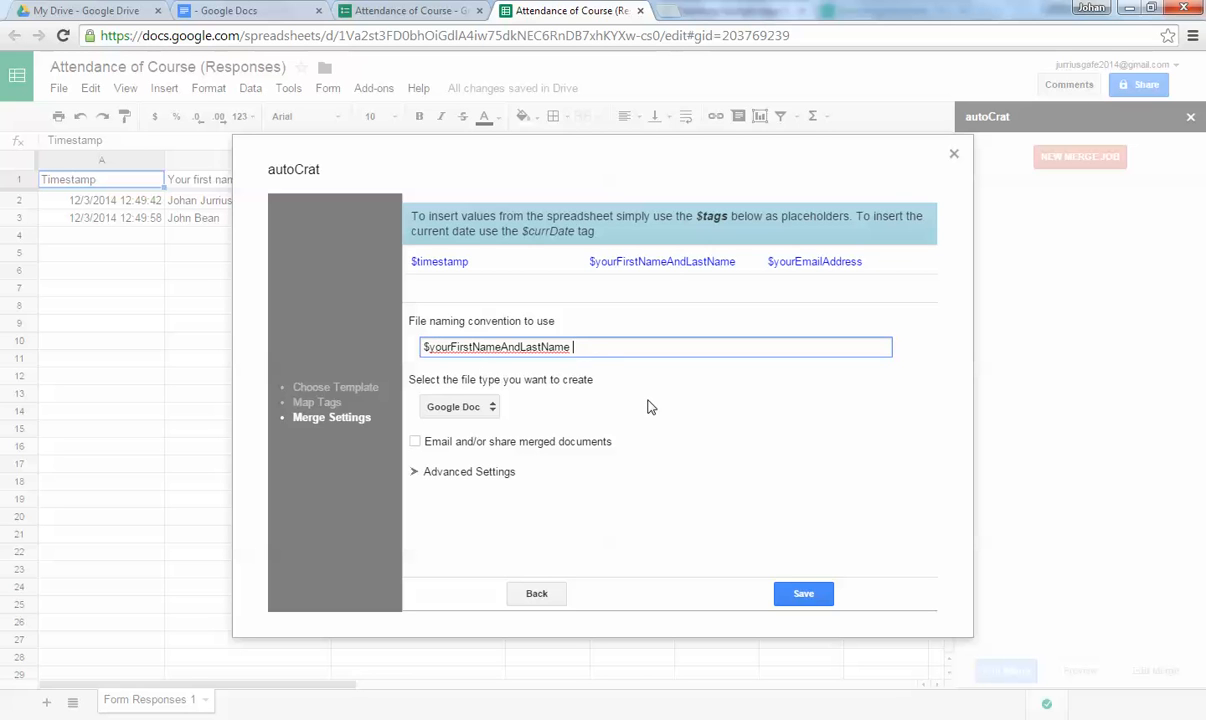
type("A")
type("ttendance ")
type("for short c")
key("BackSpace")
key("BackSpace")
key("BackSpace")
key("BackSpace")
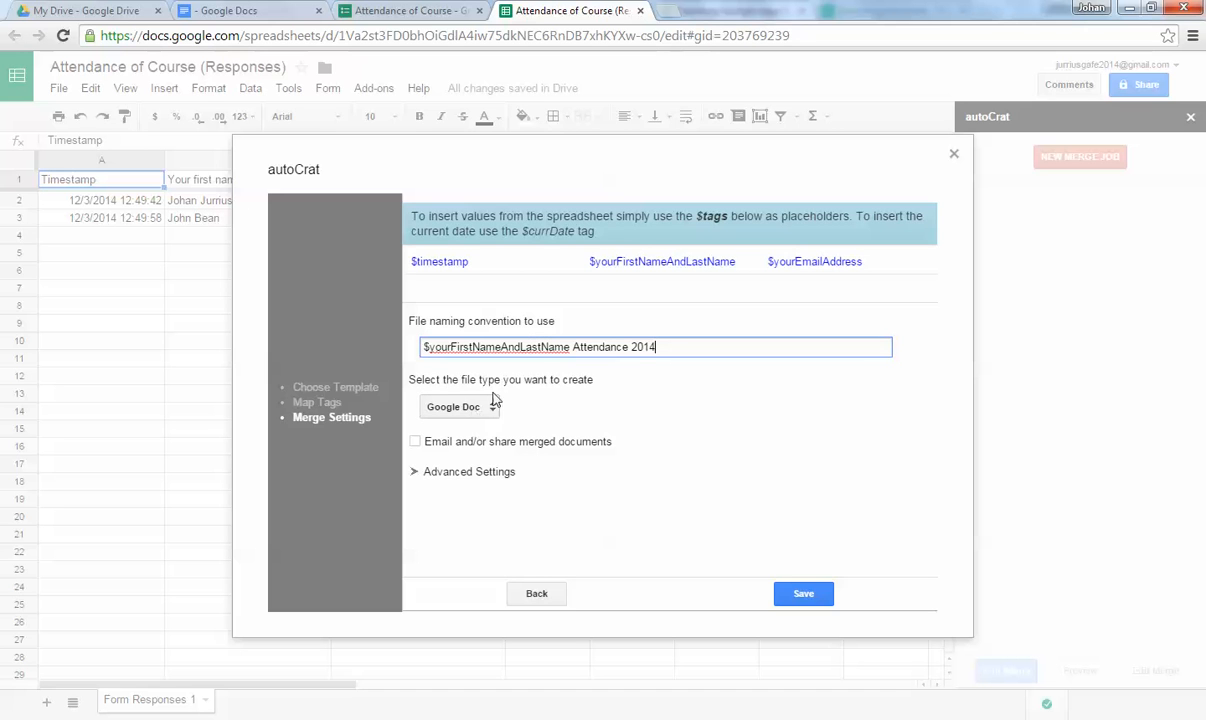
Choose PDF as the output file type and enable emailing the merged documents.
left_click(456, 406)
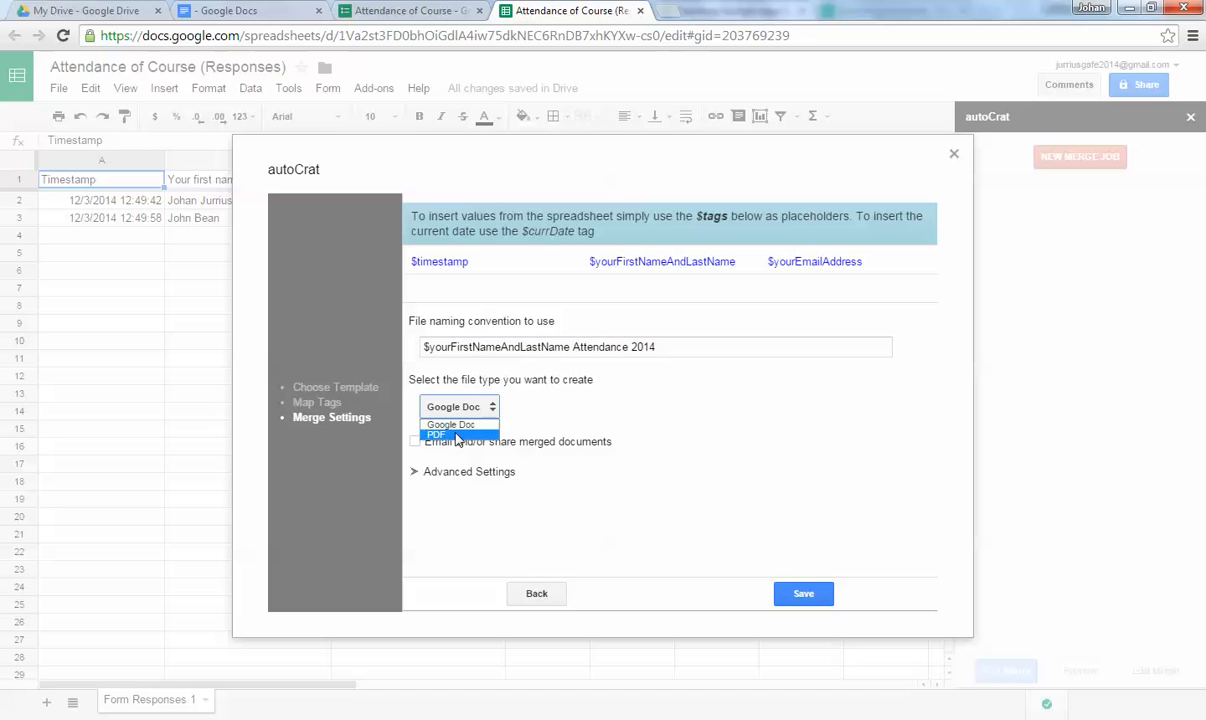
left_click(457, 436)
left_click(414, 441)
scroll(587, 450, "down", 1)
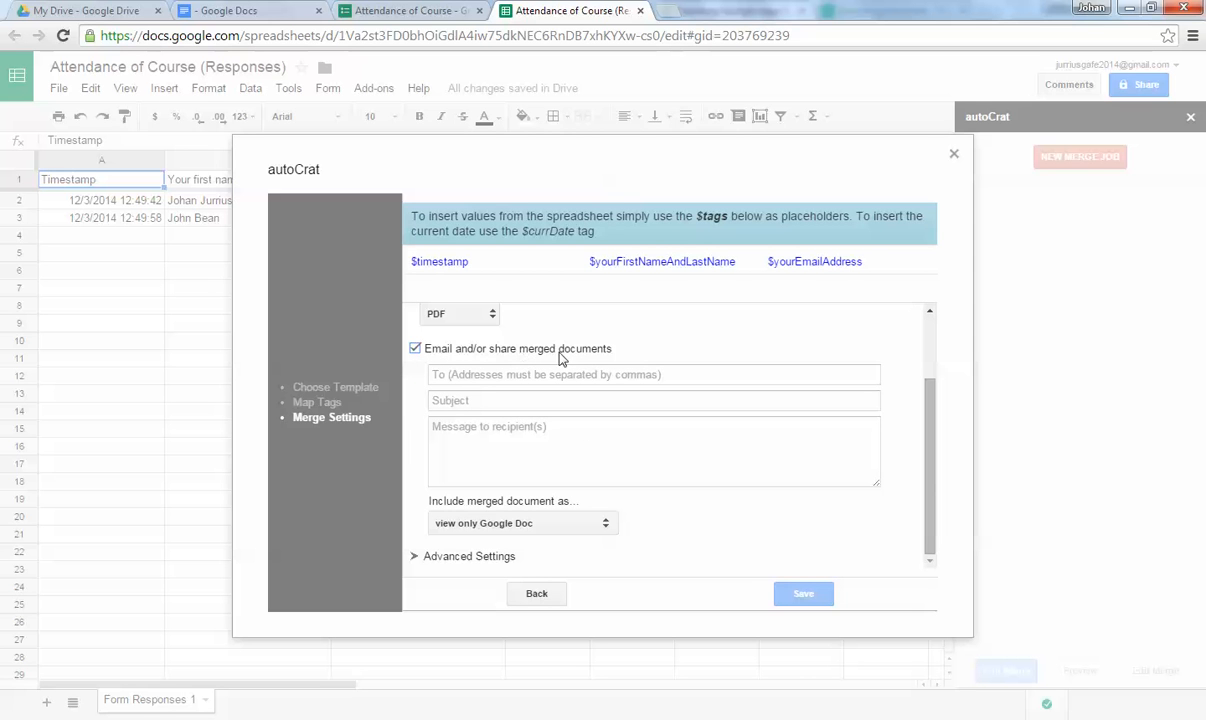
Set the autoCrat email recipient to the $yourEmailAddress tag.
left_click(465, 374)
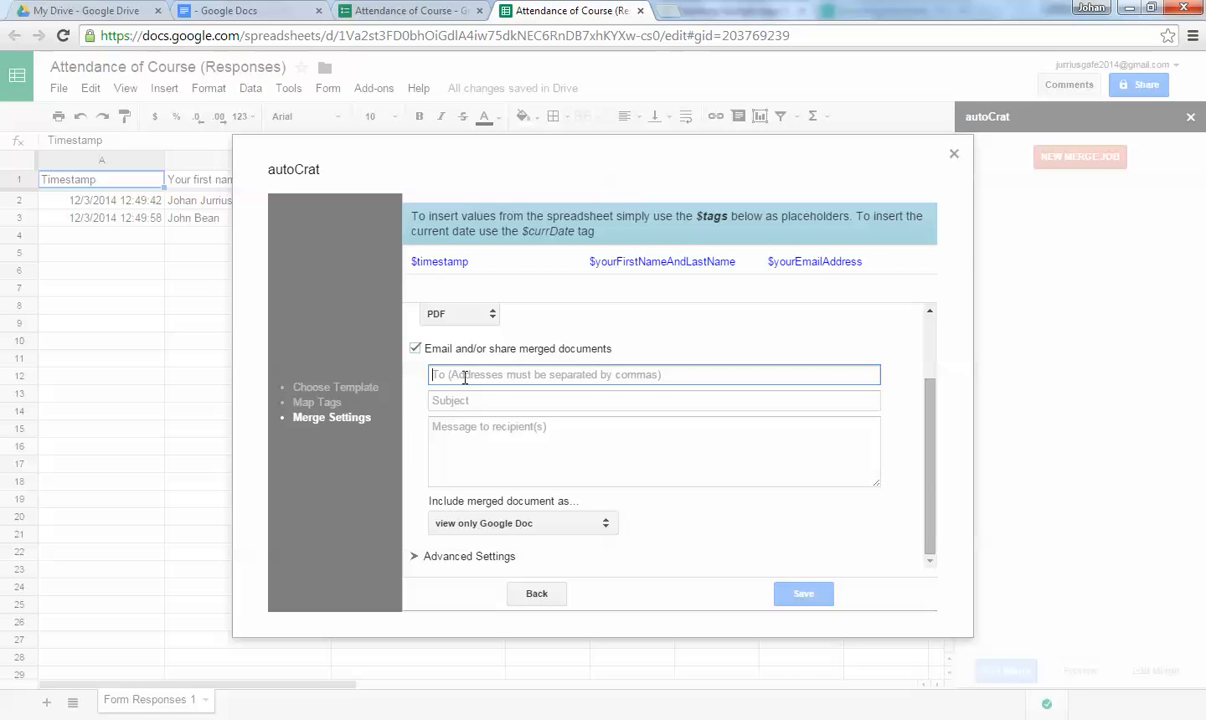
left_click(457, 400)
left_click(437, 415)
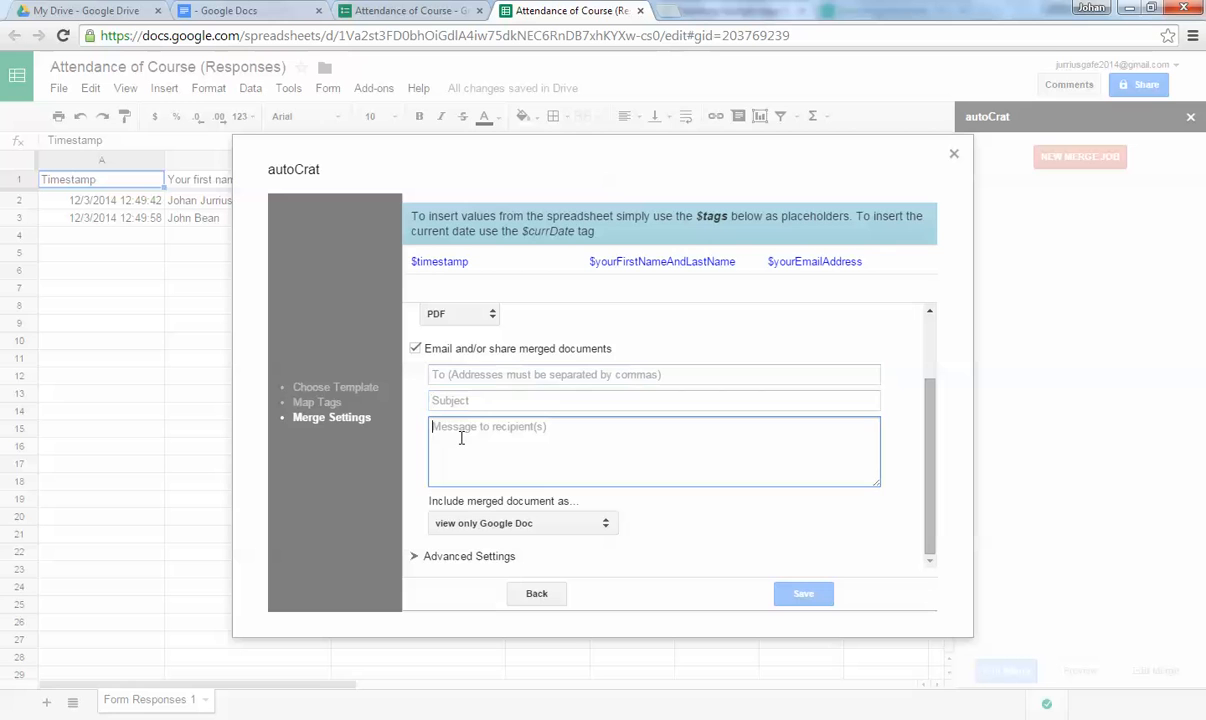
left_click(469, 374)
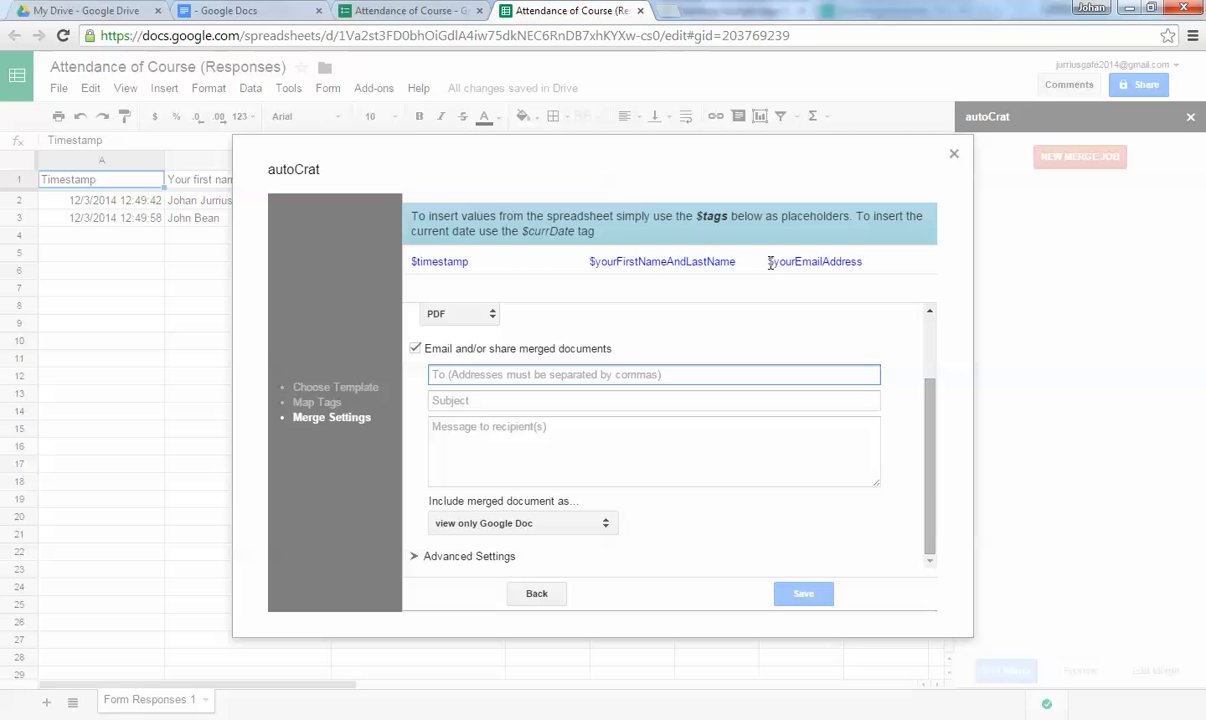
left_click_drag(767, 261, 864, 261)
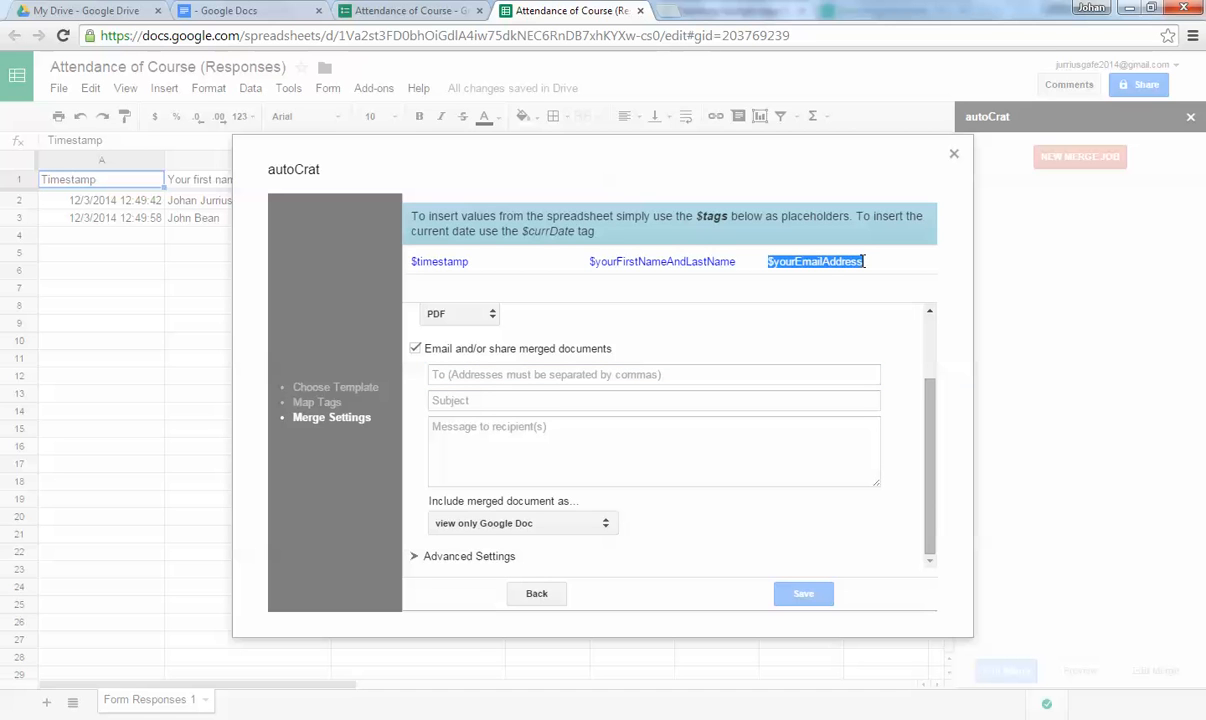
key("ctrl+c")
left_click(524, 373)
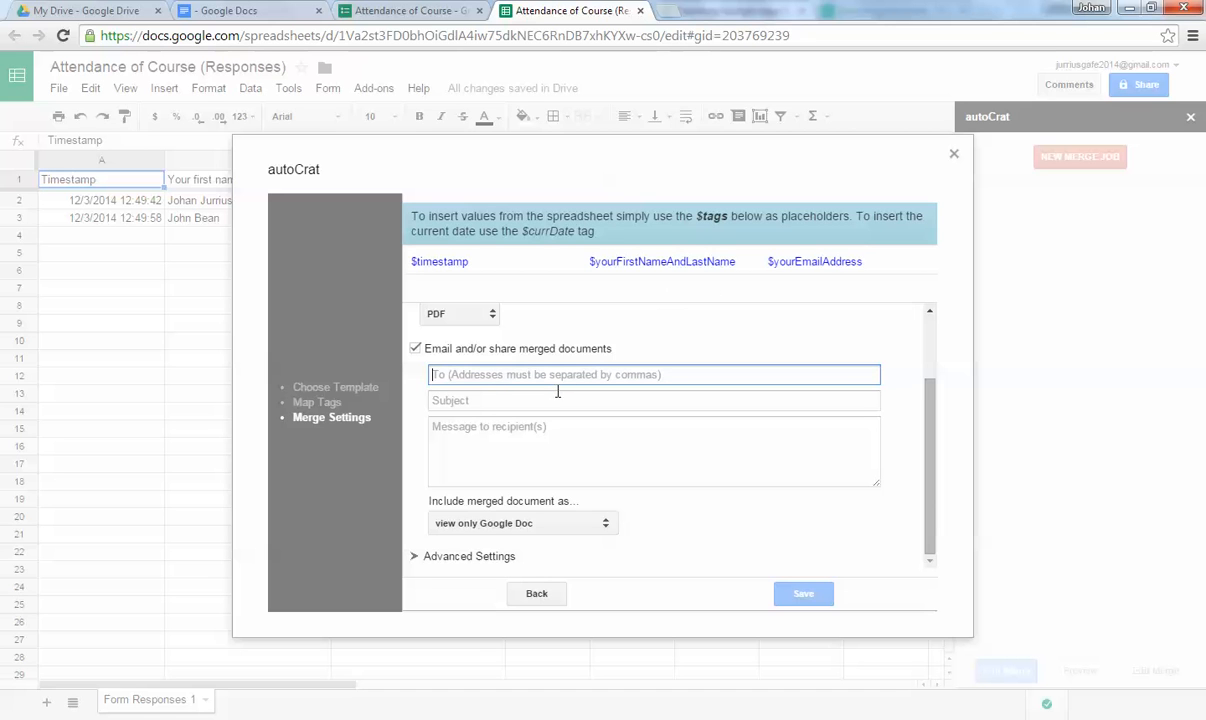
key("ctrl+v")
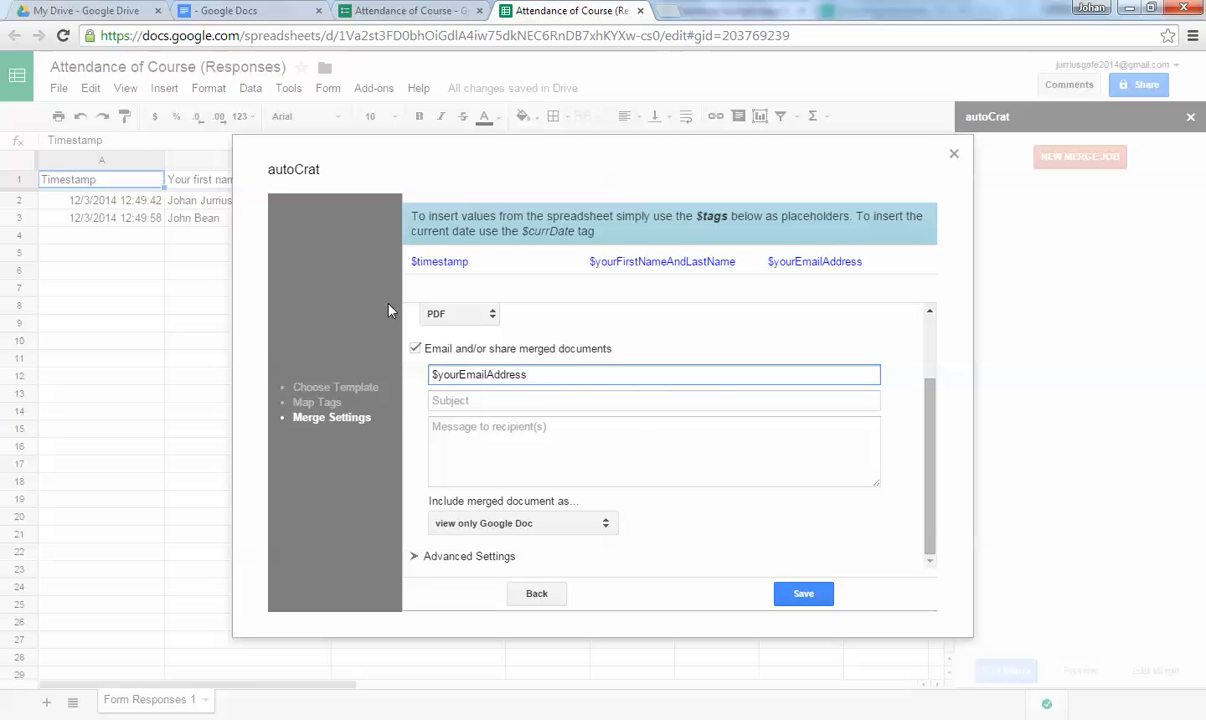
Enter 'Your certificate of attendance' as the email subject.
left_click(476, 402)
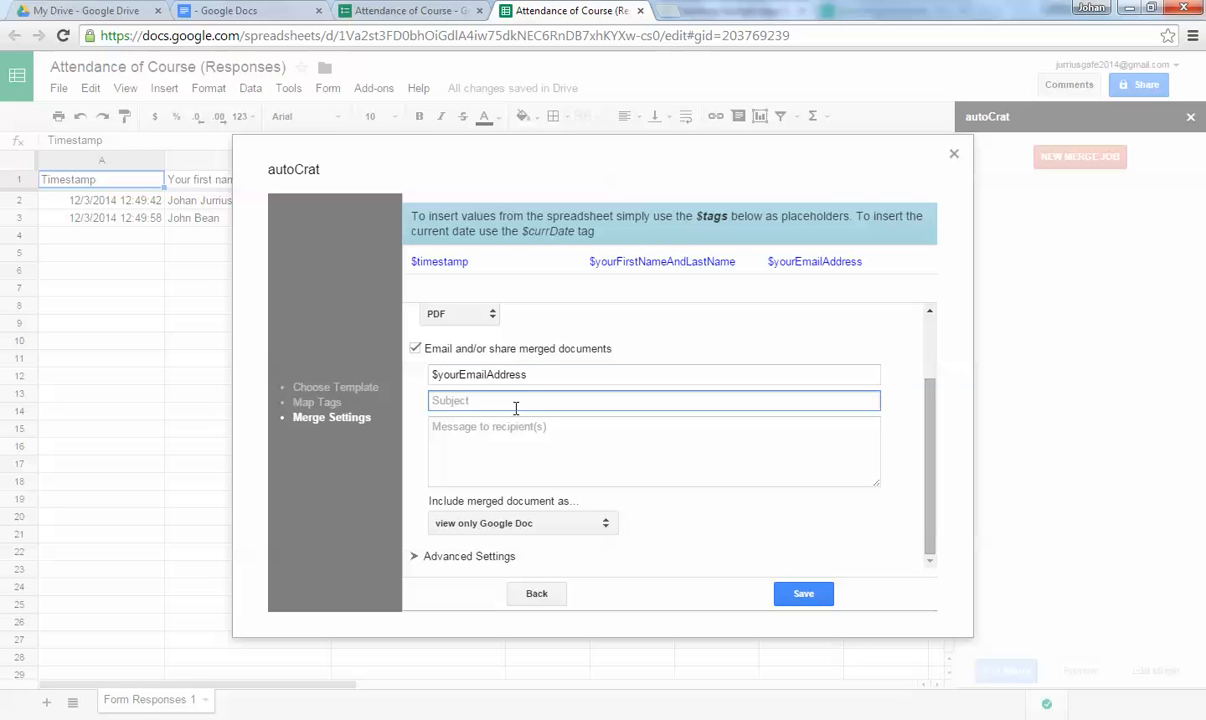
type("Your atten")
key("BackSpace")
key("BackSpace")
key("BackSpace")
key("BackSpace")
key("BackSpace")
key("BackSpace")
key("BackSpace")
key("BackSpace")
key("BackSpace")
type("certificate of attendance")
Start the message with 'Hi' followed by the $yourFirstNameAndLastName tag.
left_click(518, 427)
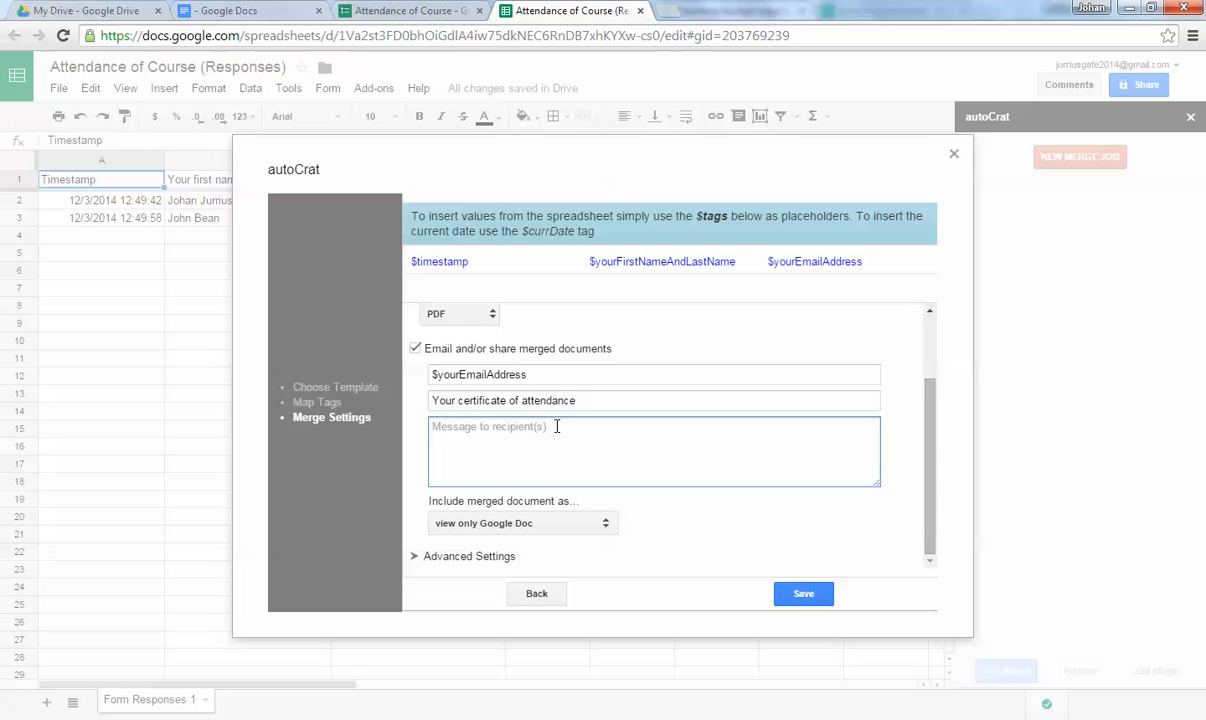
type("Hi")
left_click_drag(589, 261, 740, 266)
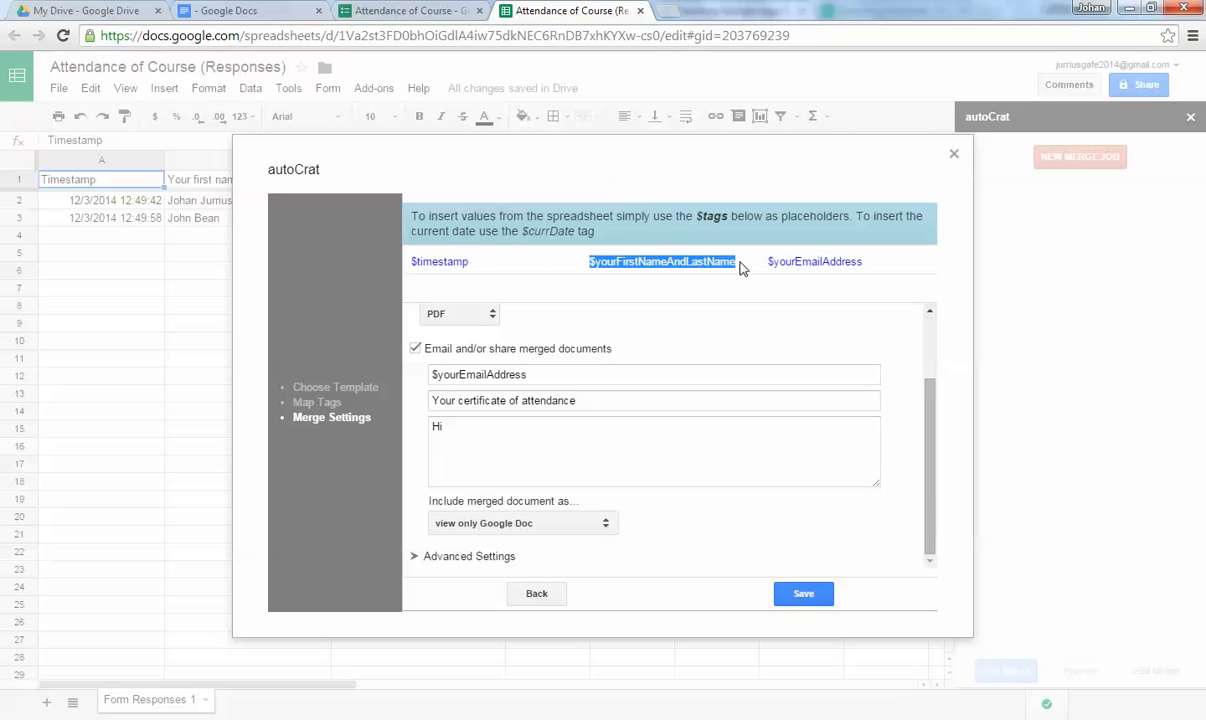
left_click(533, 426)
key("ctrl+v")
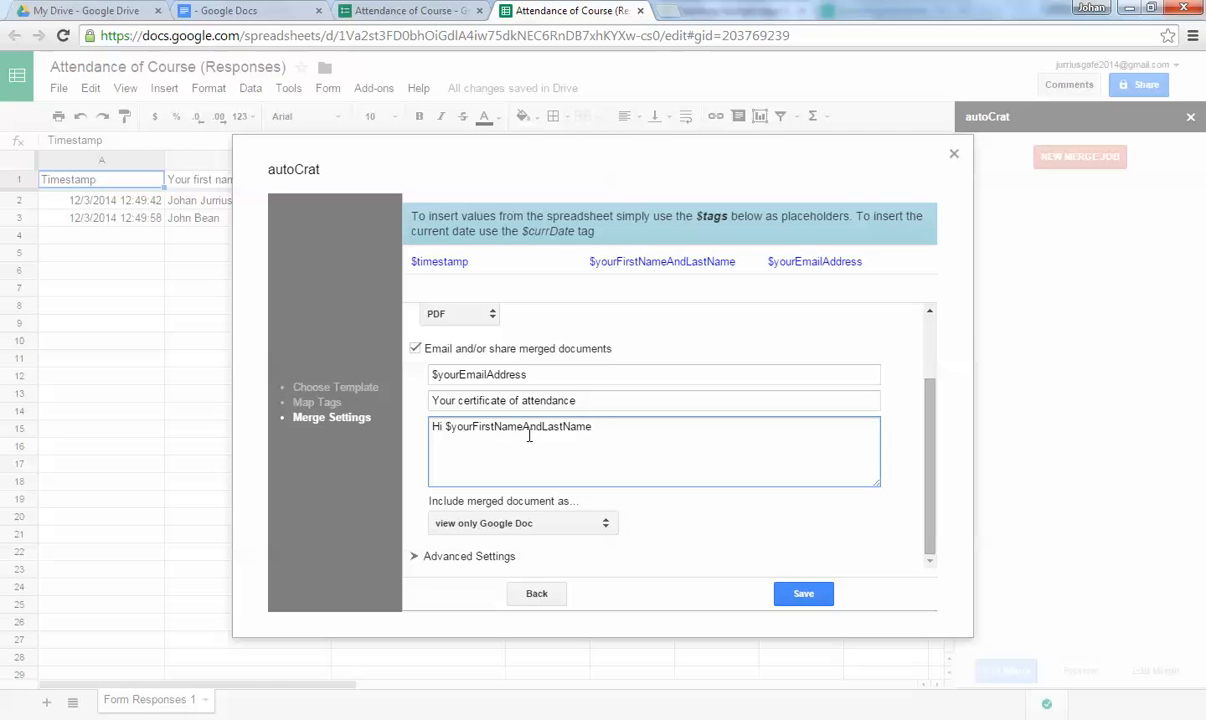
key("Return")
key("Return")
Add 'Here is your certificate of attendance on' with the $timestamp tag, then 'Hope you enjoyed the course.'.
type("Here is your certificate of attendan")
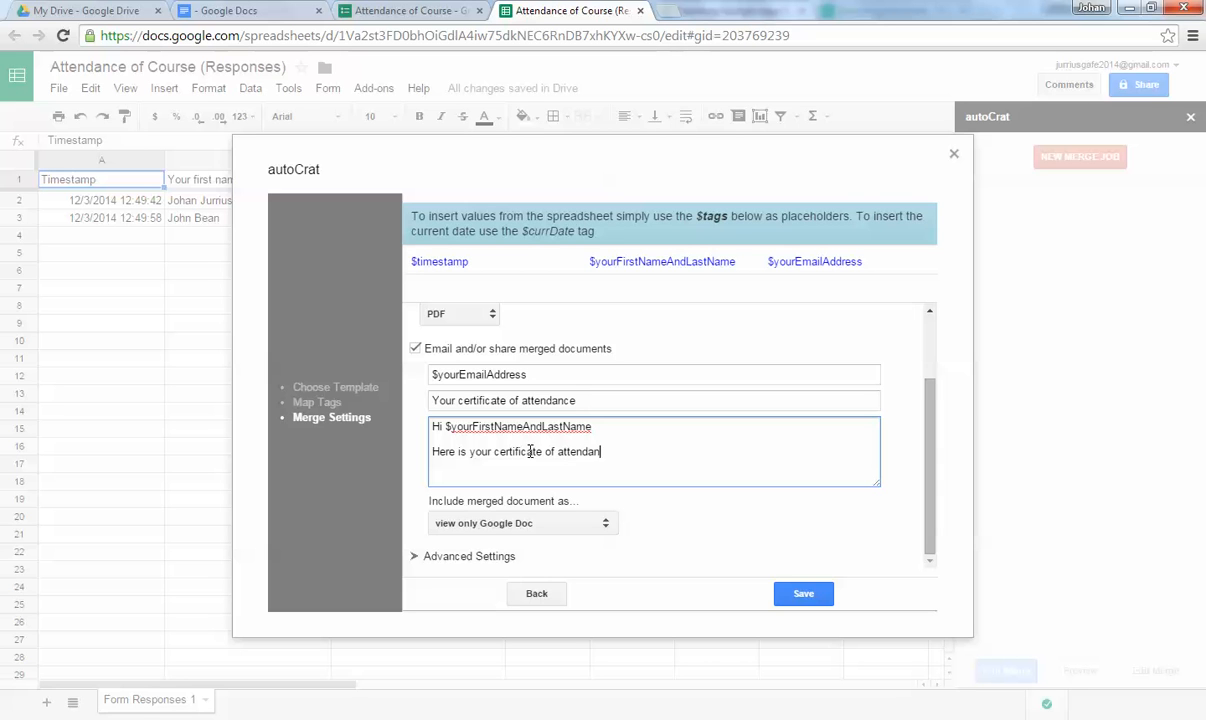
type("Hope yiu e")
key("BackSpace")
key("BackSpace")
type("ou enjo")
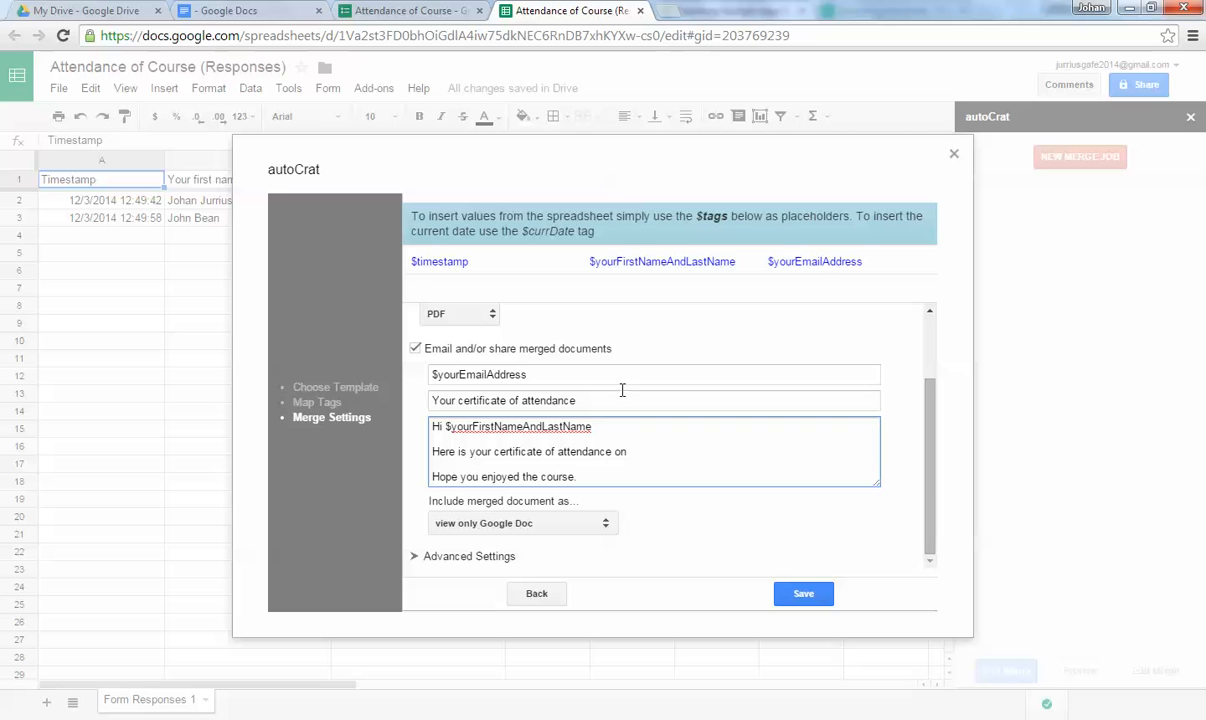
left_click_drag(412, 261, 468, 265)
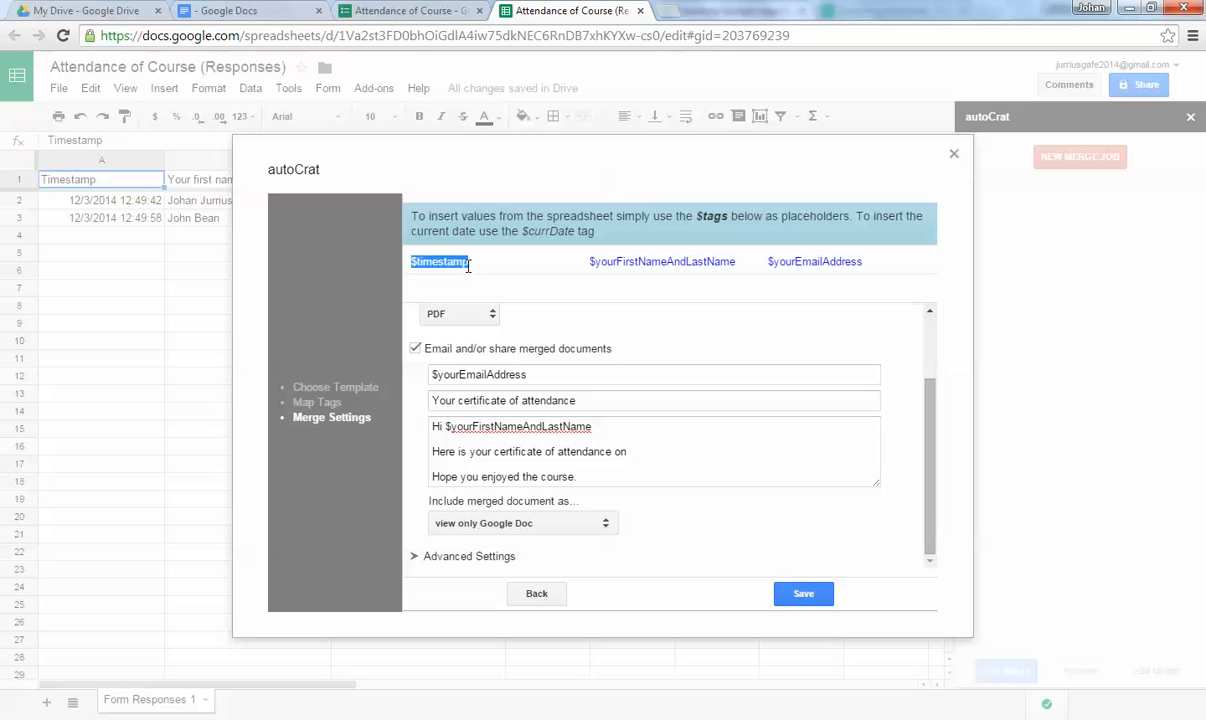
left_click(634, 452)
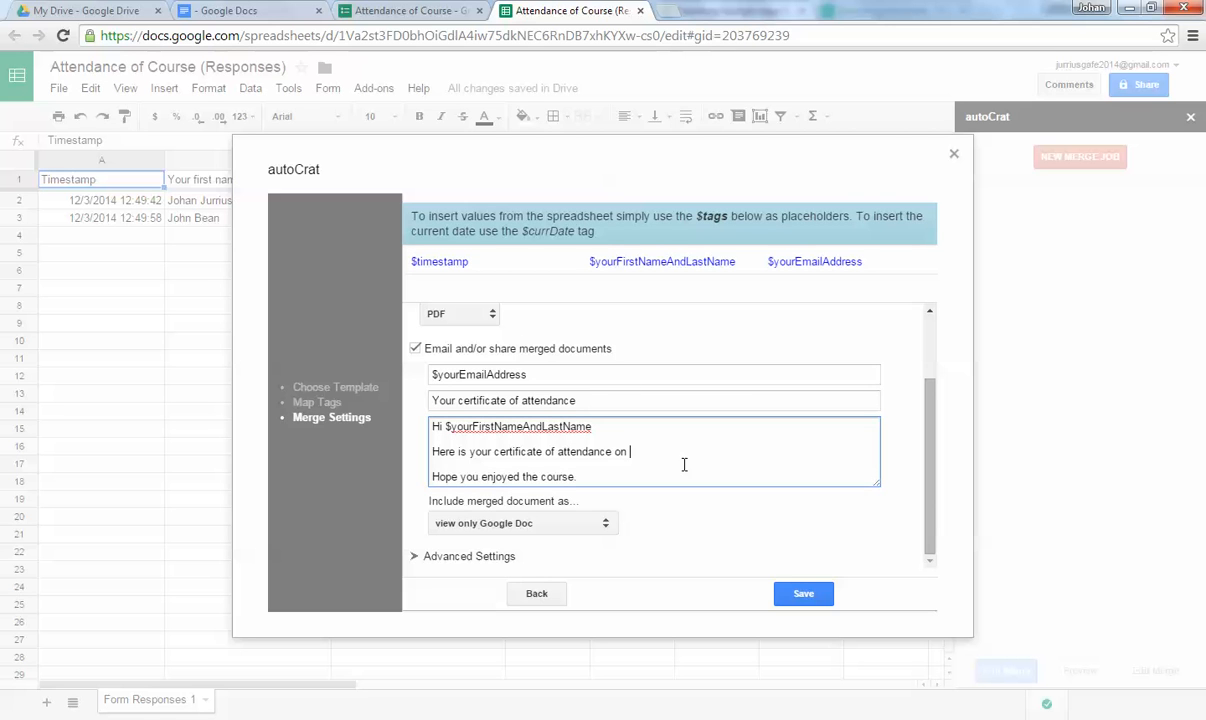
key("ctrl+v")
Attach the certificate to the email as a PDF and save the merge settings.
left_click(515, 523)
left_click(476, 581)
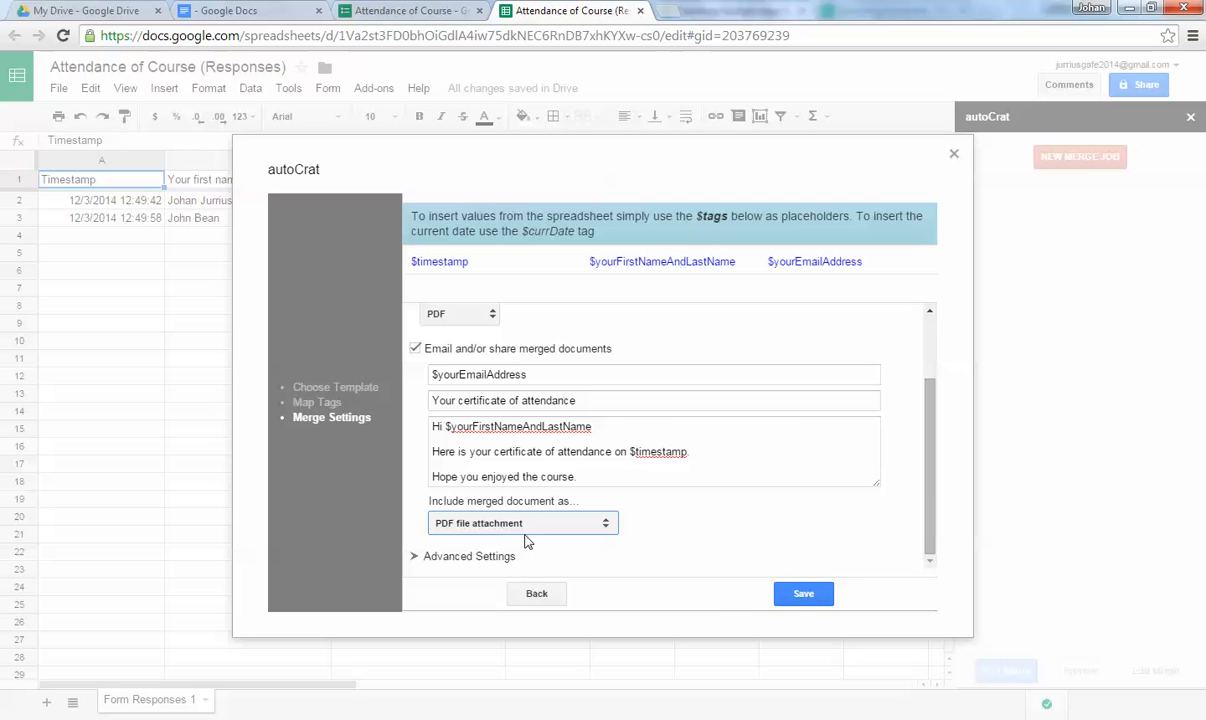
left_click(800, 594)
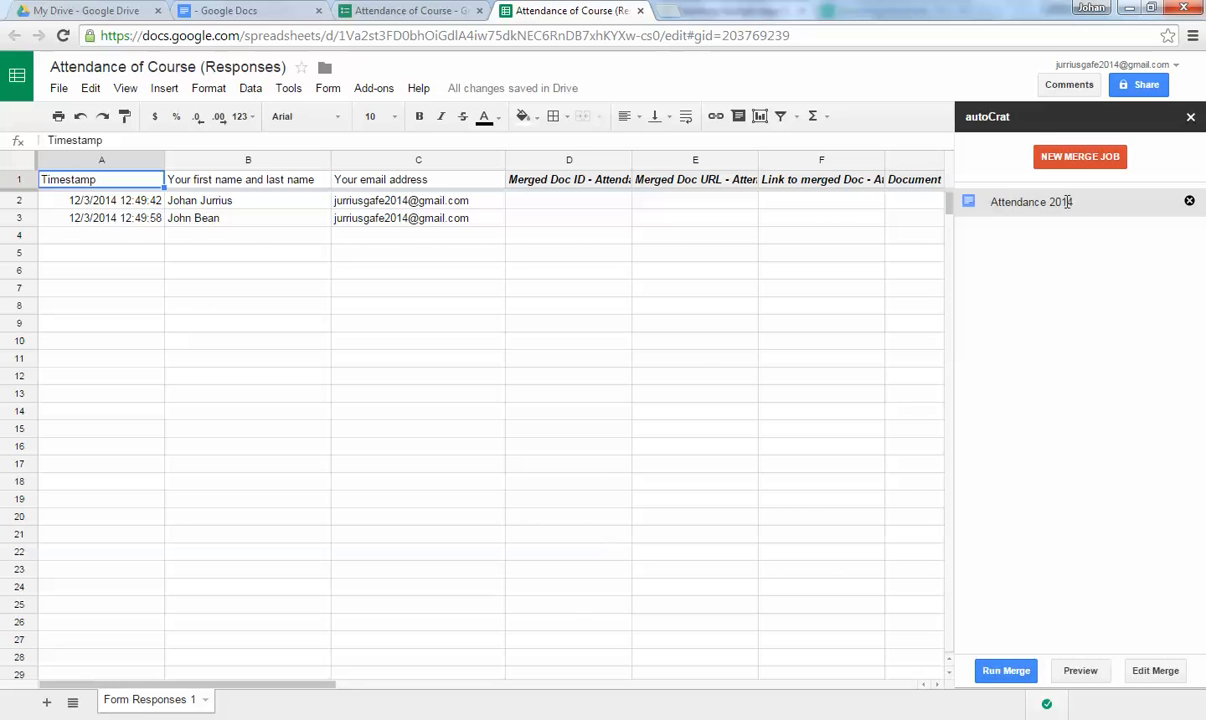
Run the Attendance 2014 merge job and dismiss the success message.
left_click(1014, 204)
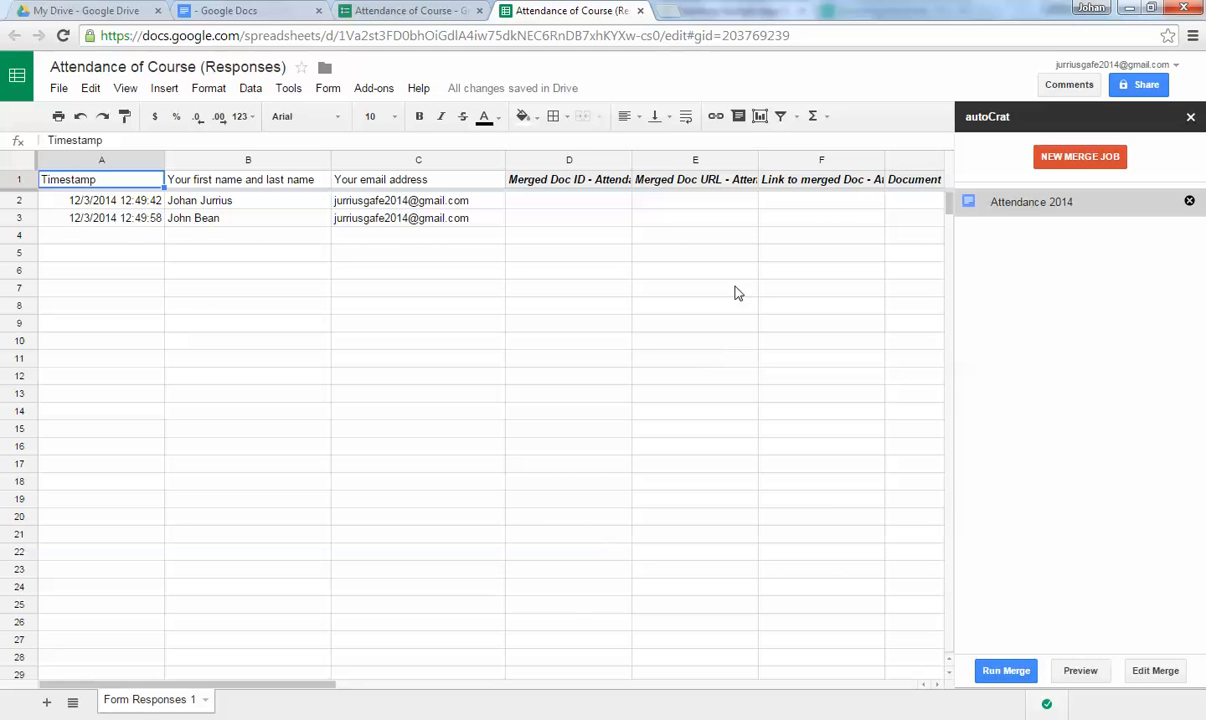
left_click(1006, 671)
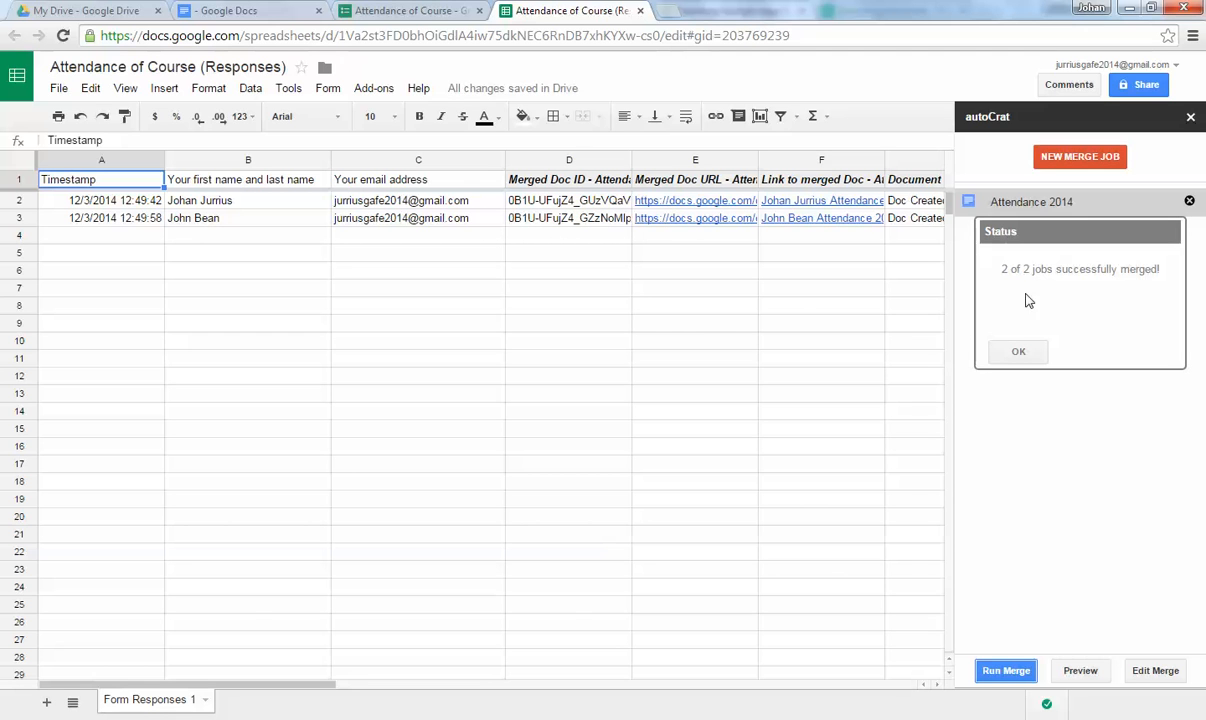
left_click(1018, 354)
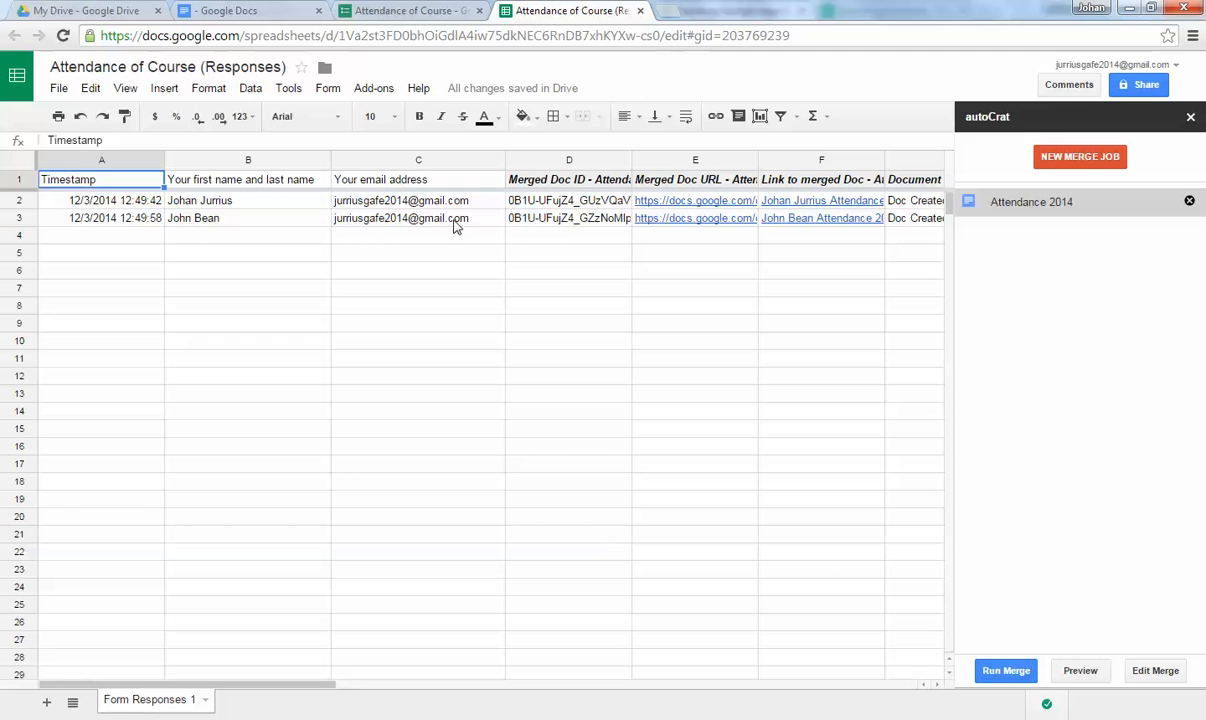
In Gmail, open one 'Your certificate of attendance' email and preview its PDF attachment.
left_click(668, 14)
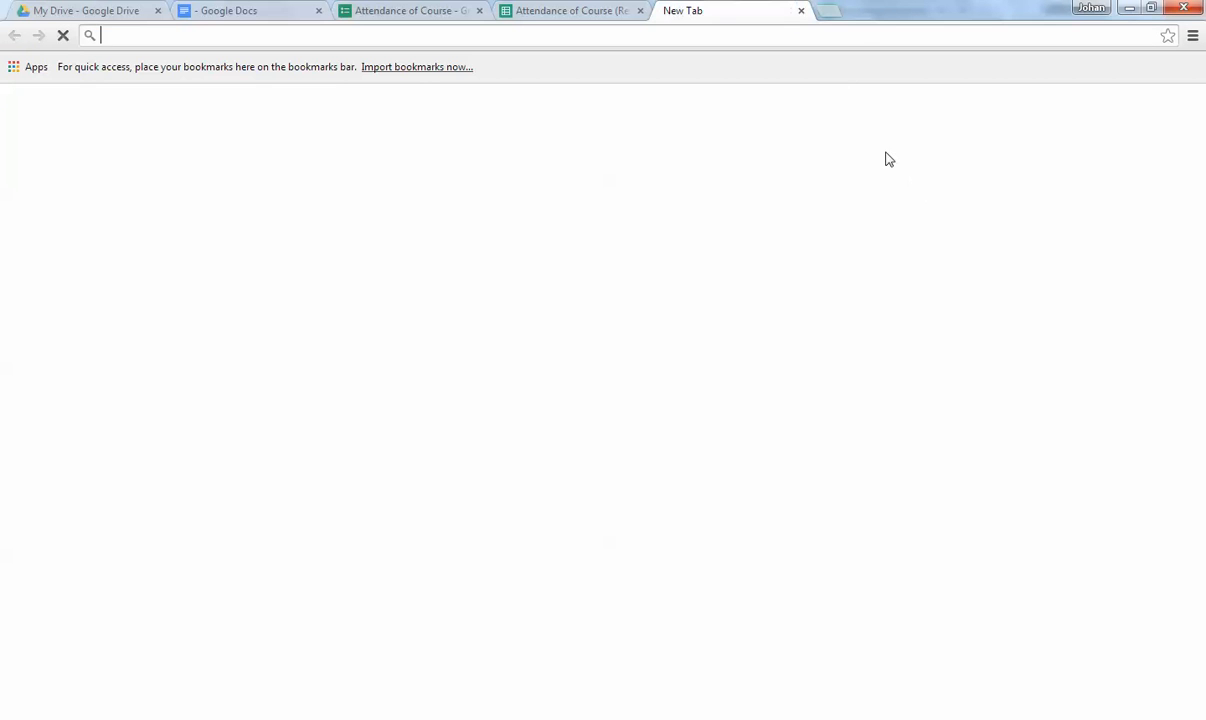
left_click(936, 110)
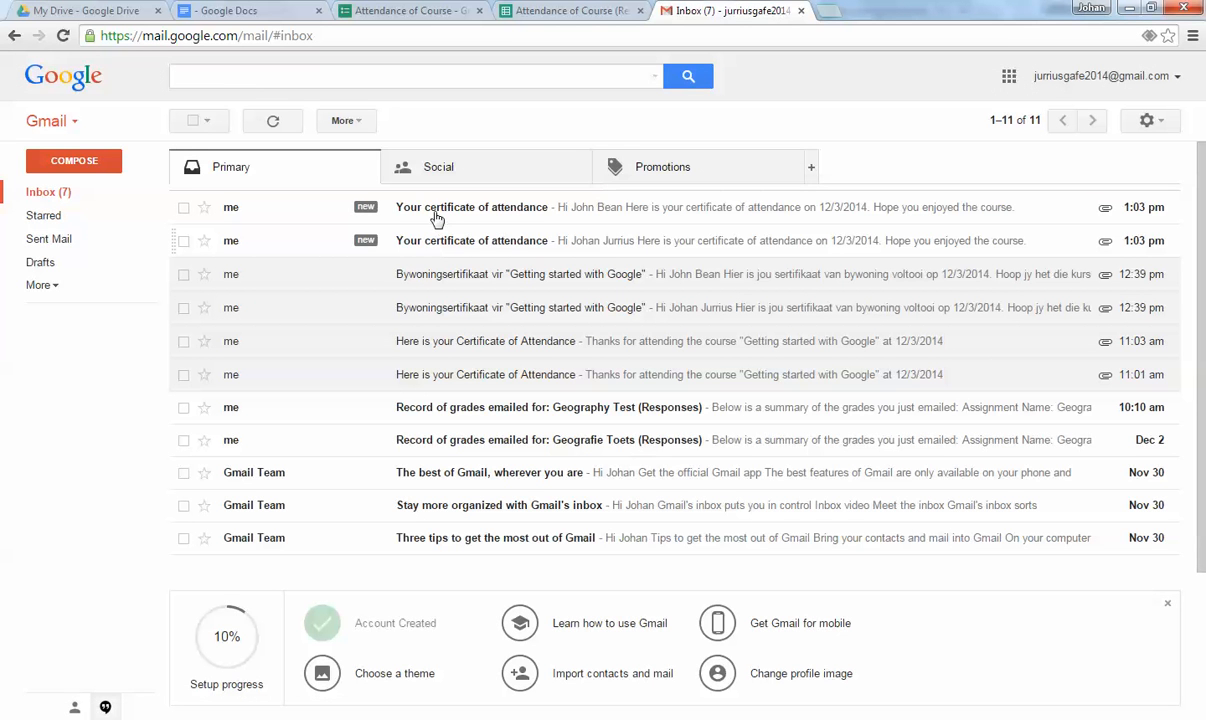
left_click(437, 244)
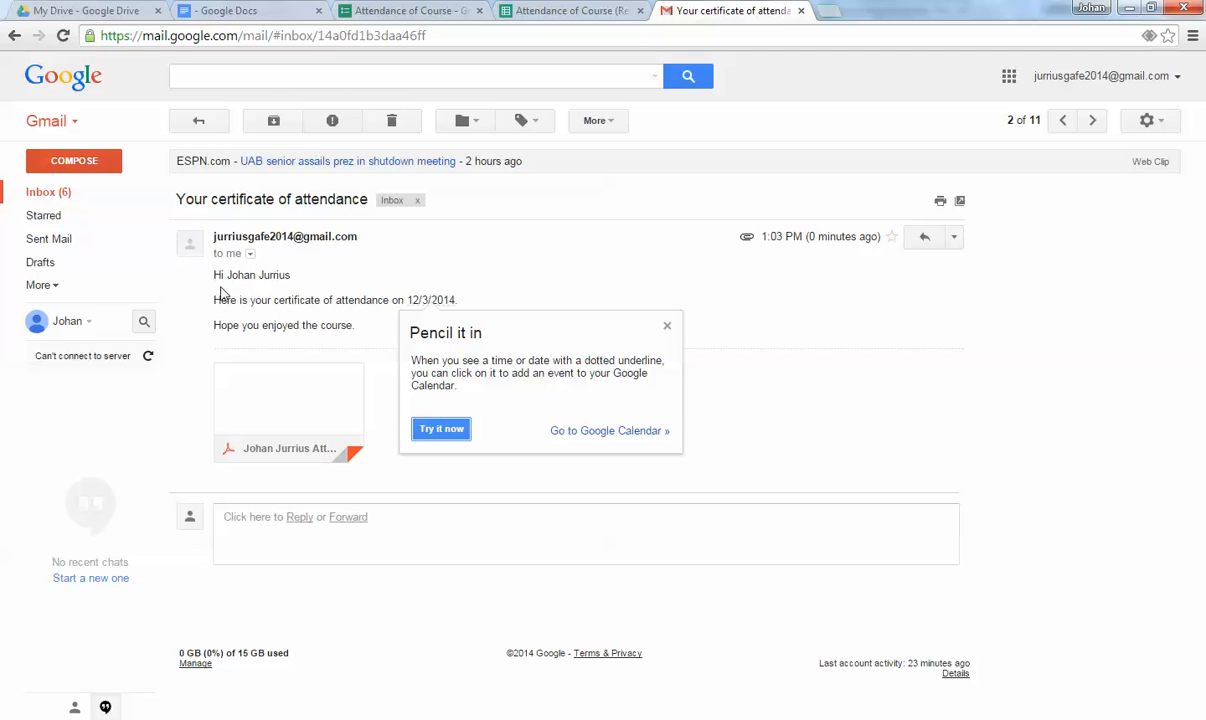
left_click(667, 325)
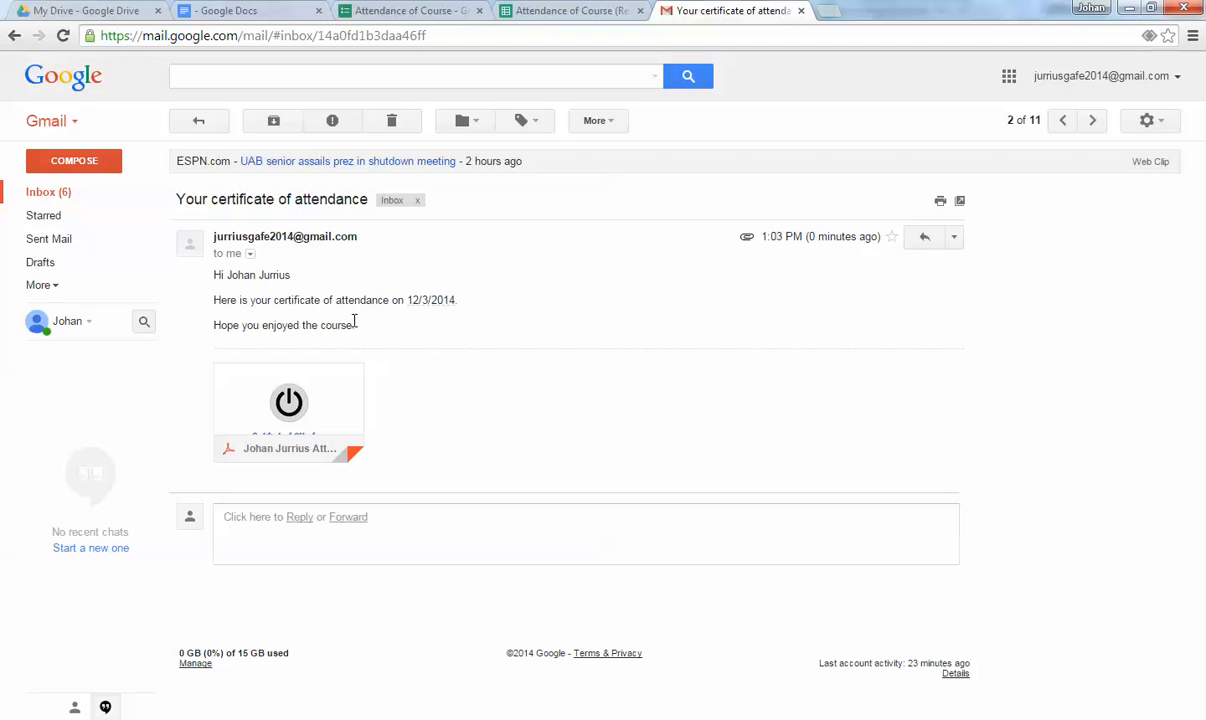
mouse_move(312, 375)
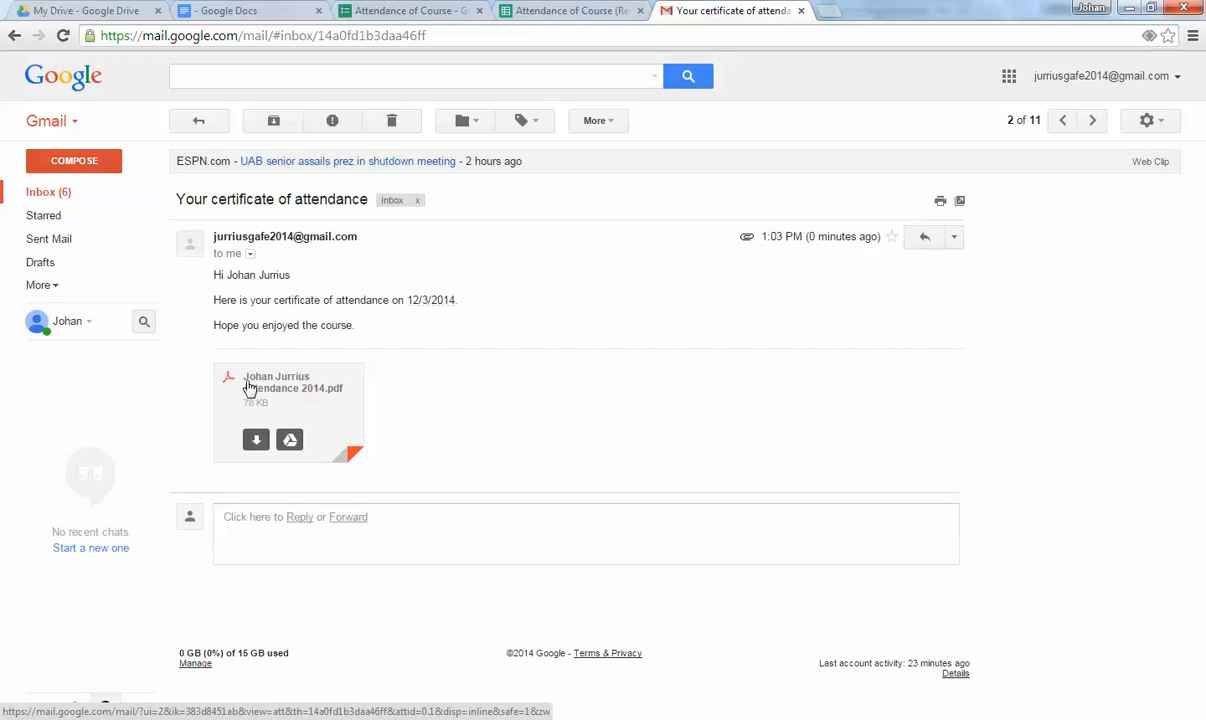
left_click(315, 398)
scroll(442, 386, "down", 2)
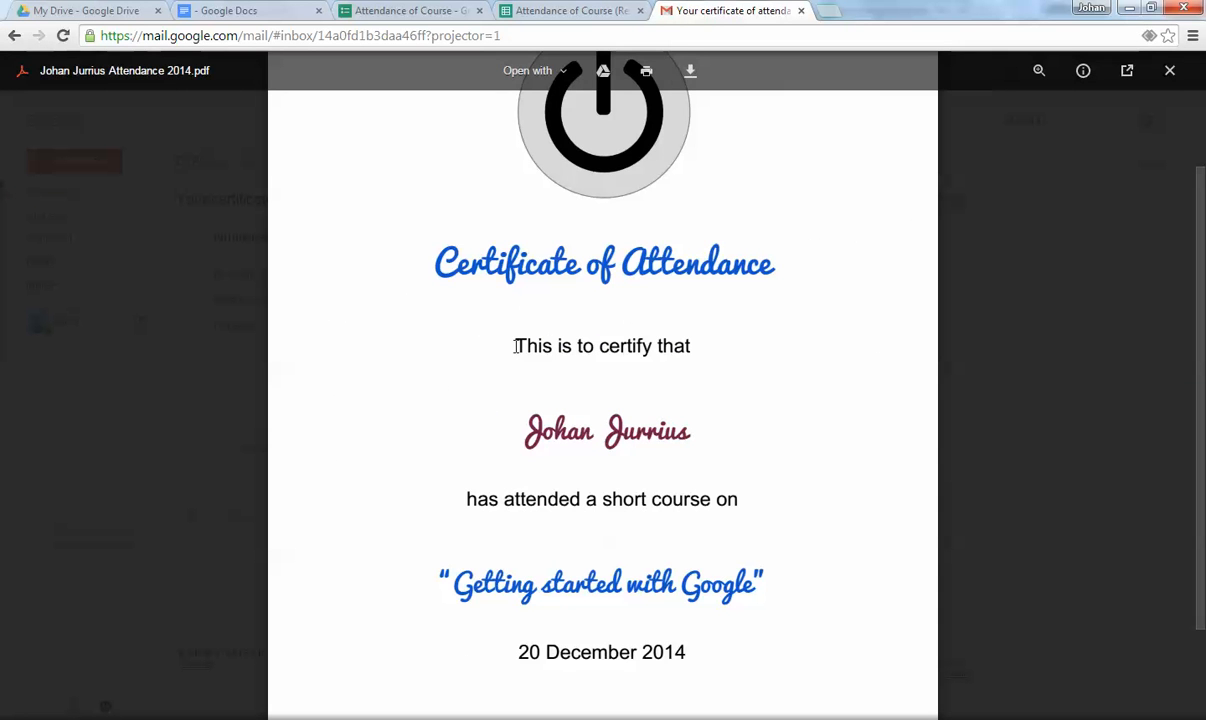
scroll(495, 408, "down", 1)
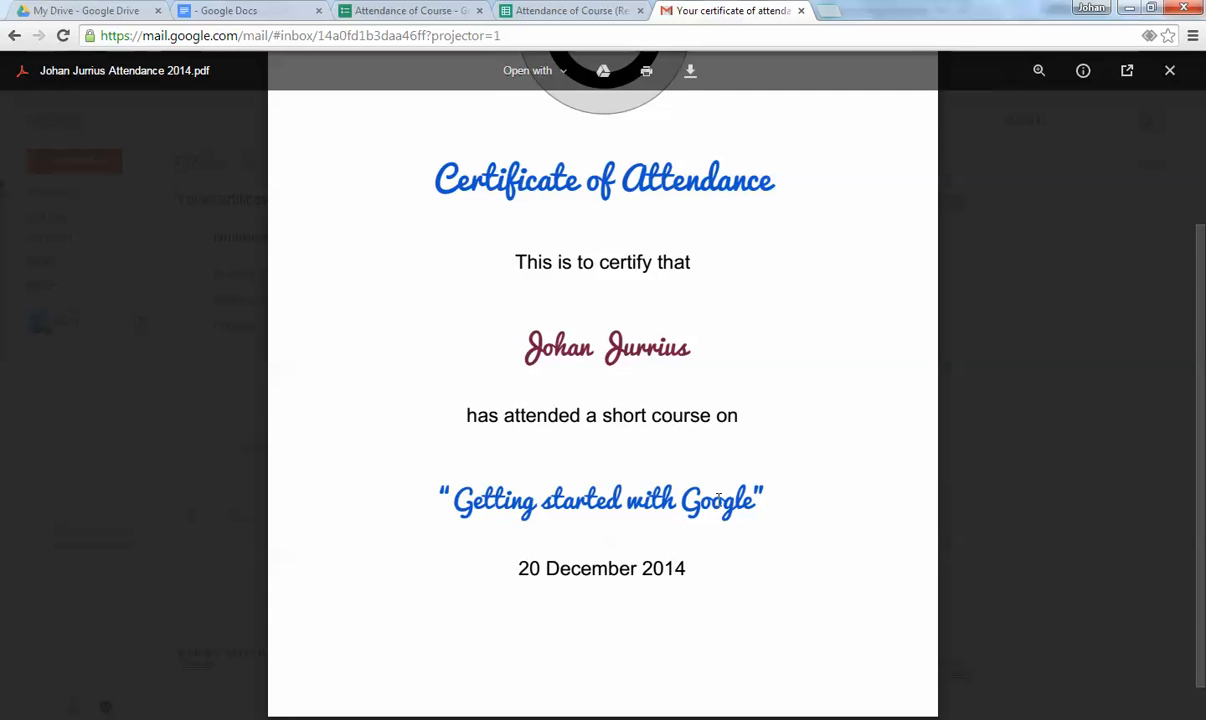
left_click(14, 35)
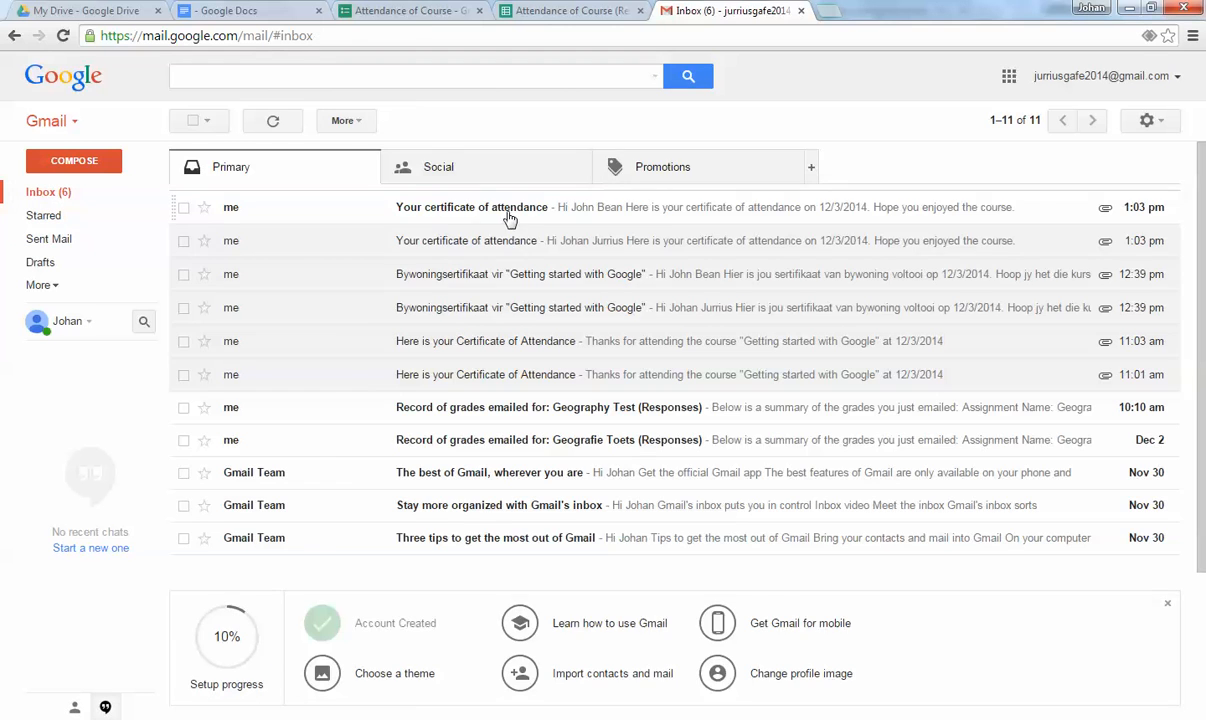
Check the other certificate email's greeting and PDF, then close the Gmail tab.
left_click(508, 218)
left_click_drag(228, 276, 282, 277)
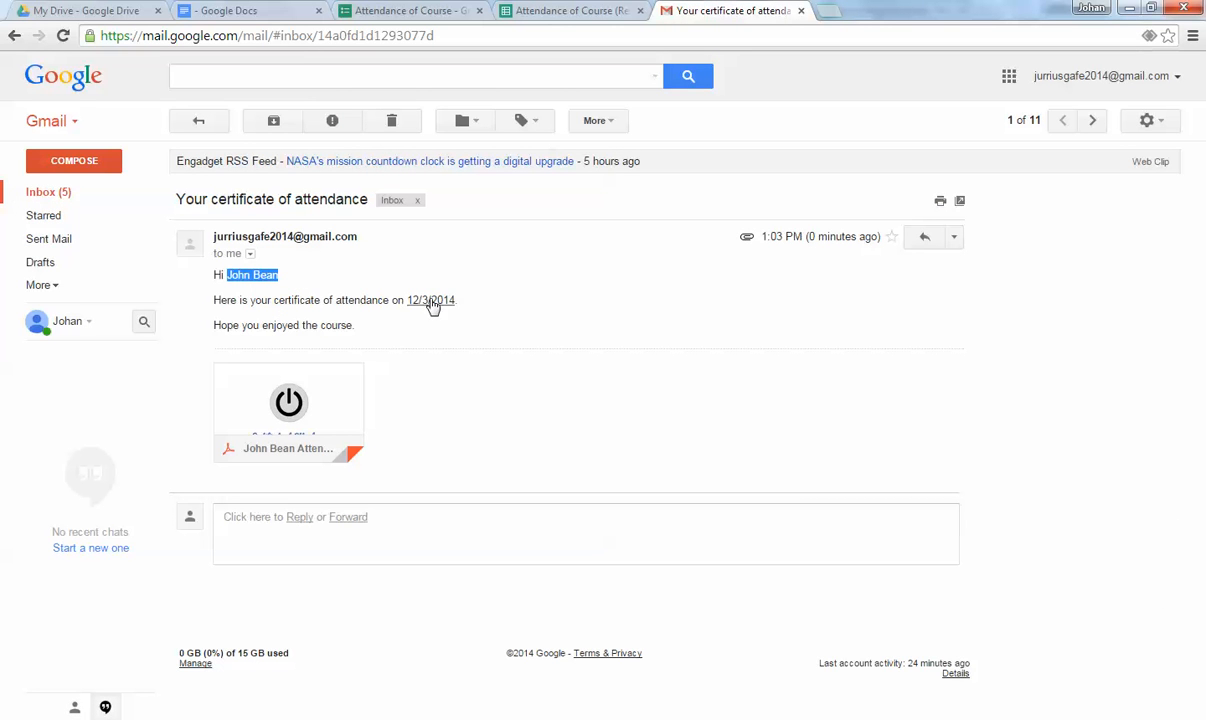
mouse_move(262, 392)
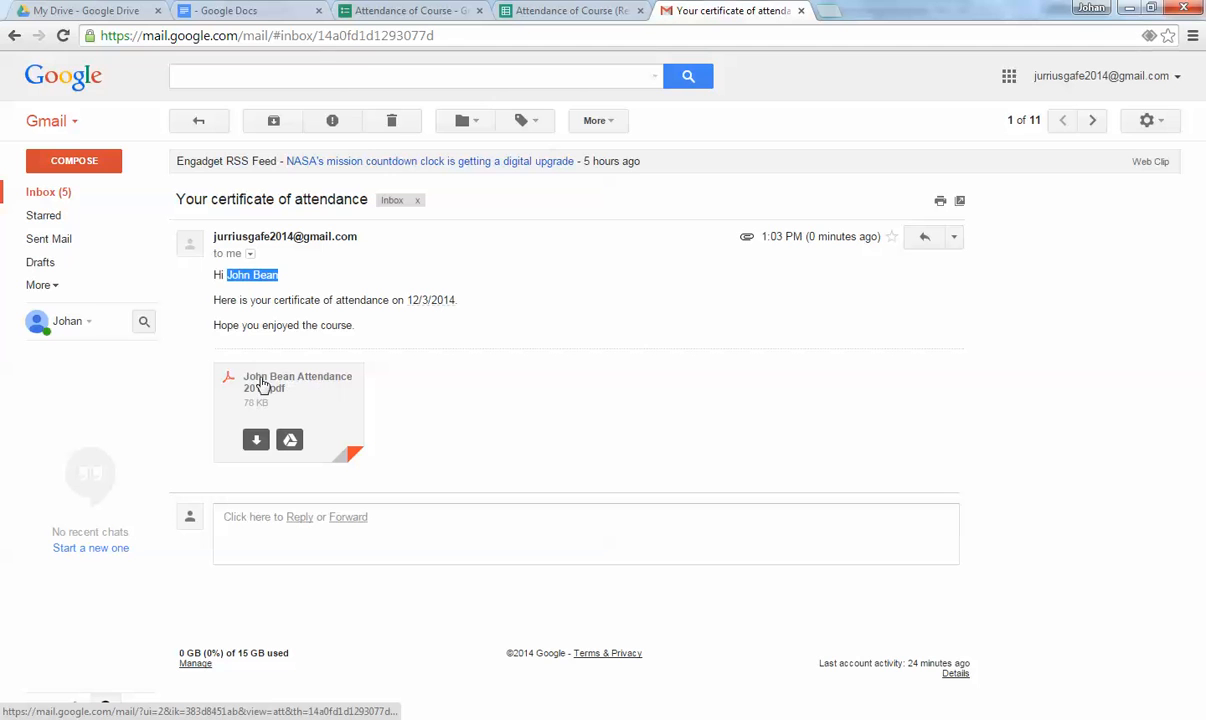
left_click(299, 394)
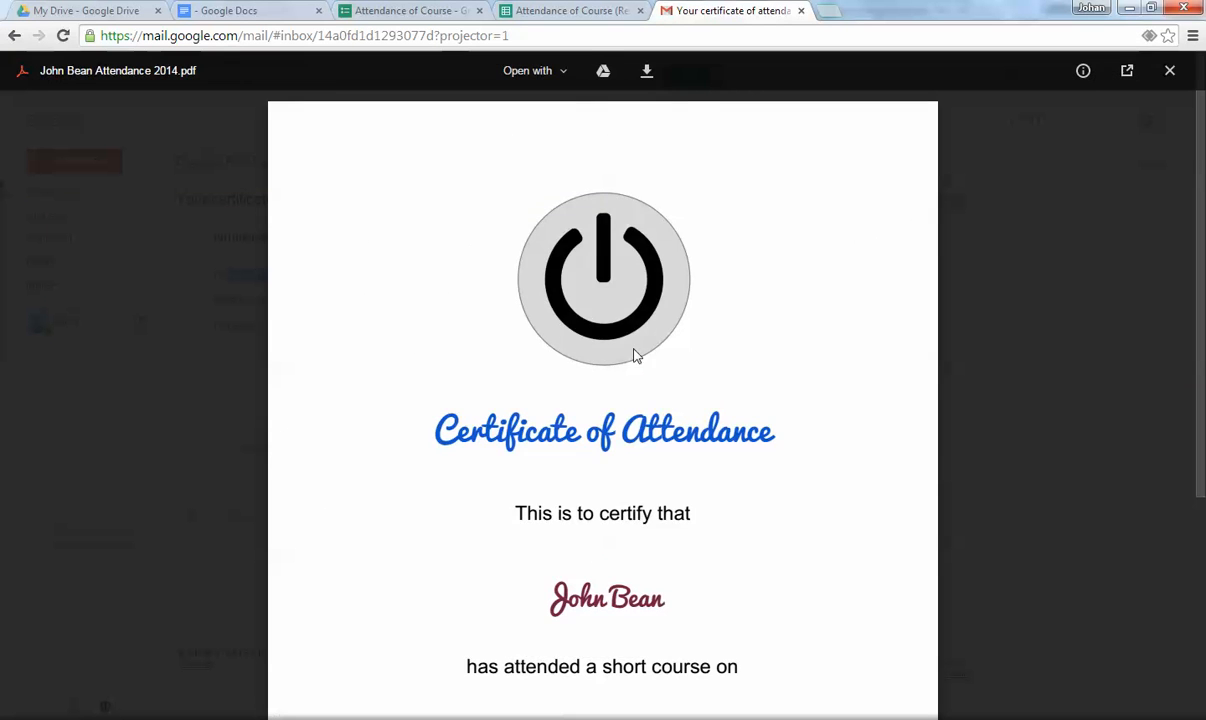
scroll(635, 350, "down", 2)
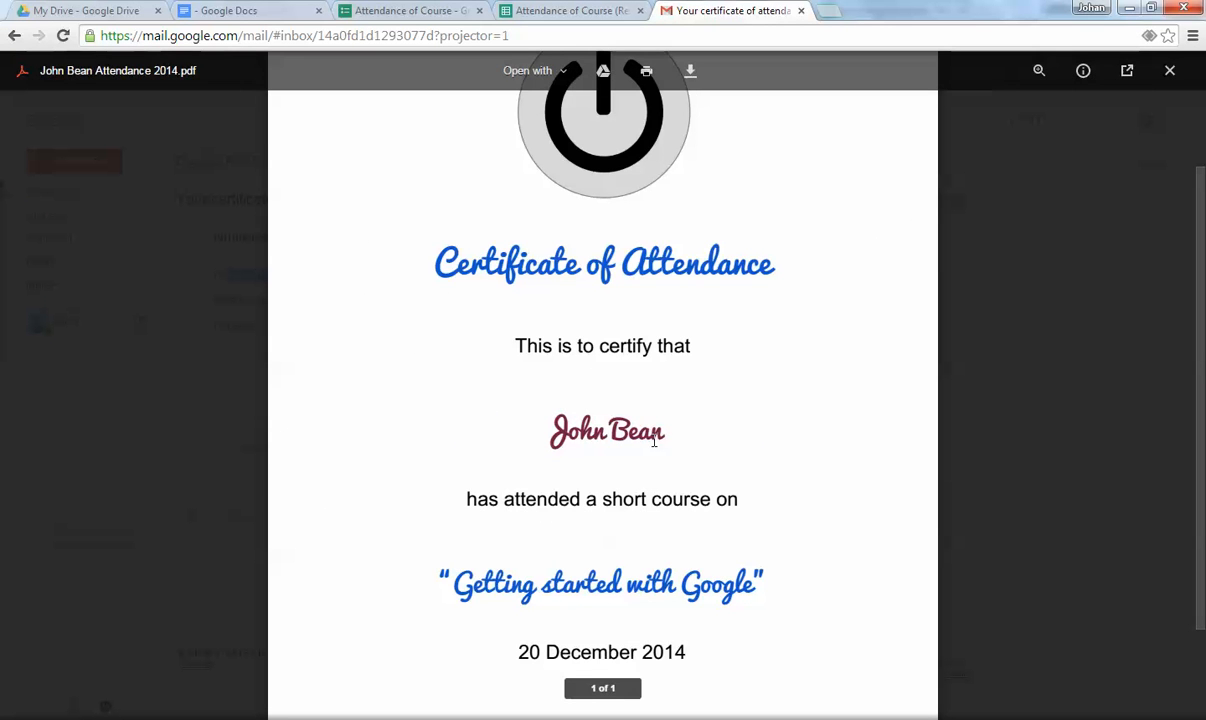
left_click(15, 36)
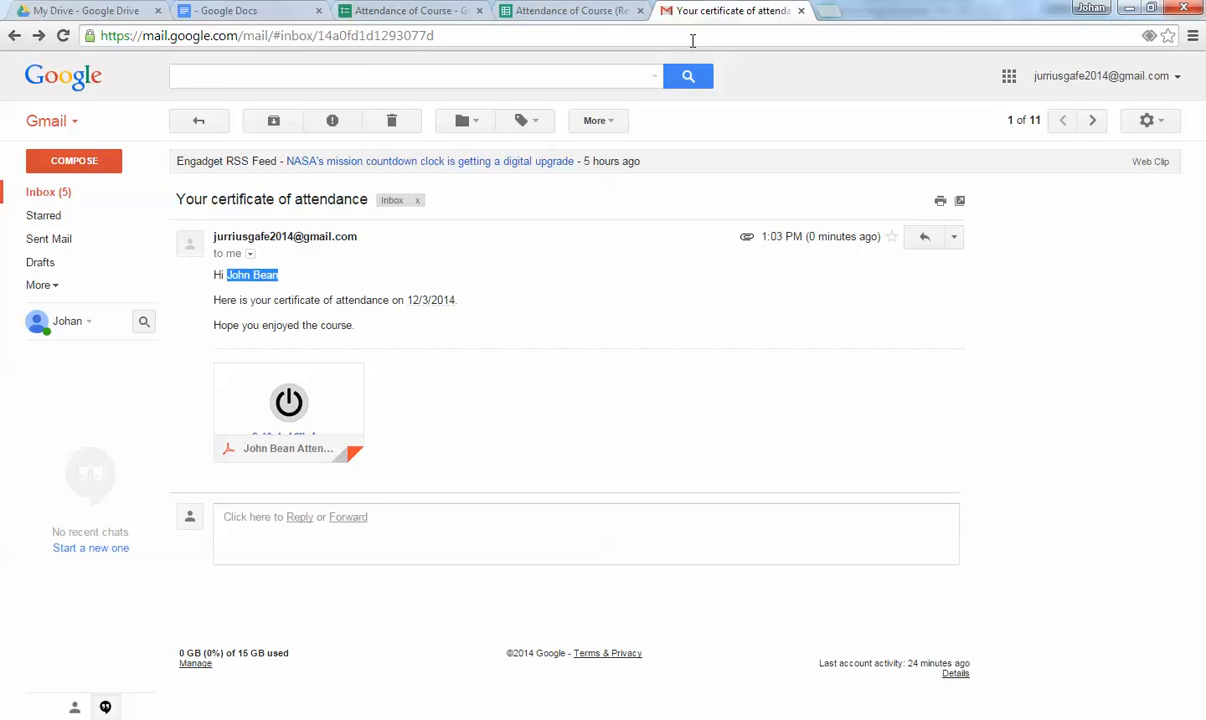
left_click(800, 13)
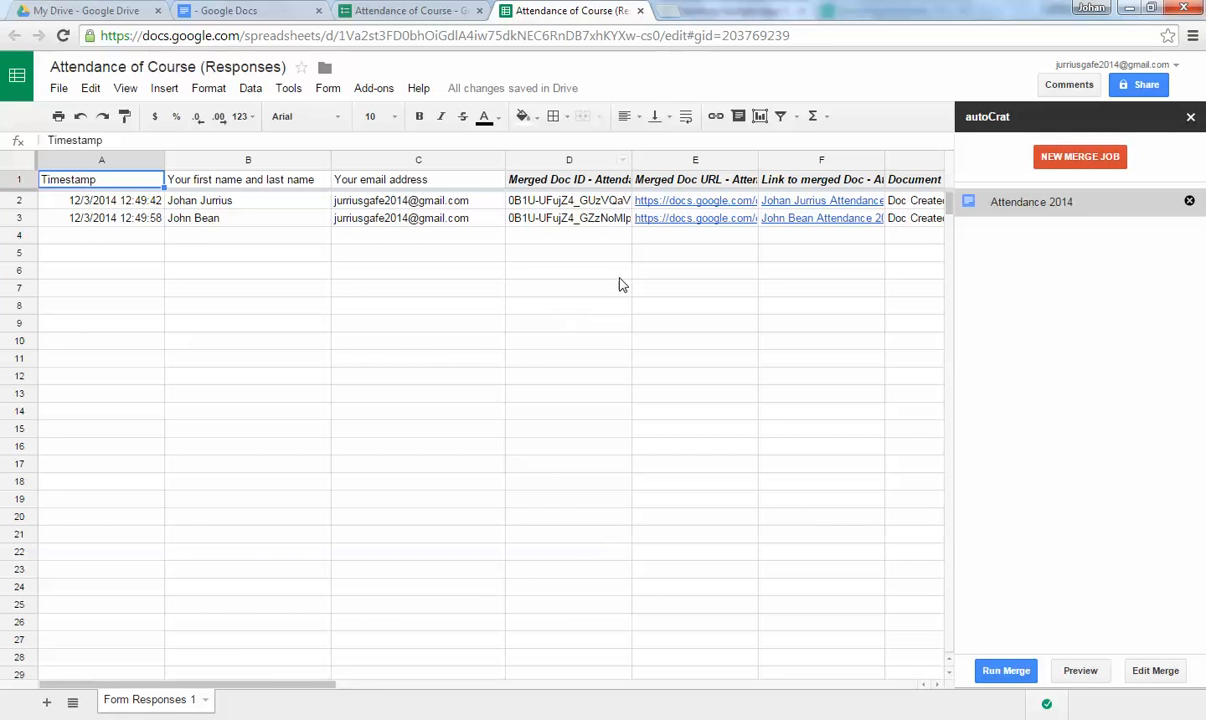
Go to the Drive file list and open the 'Attendance 2014 - Merged Docs' folder.
left_click(228, 10)
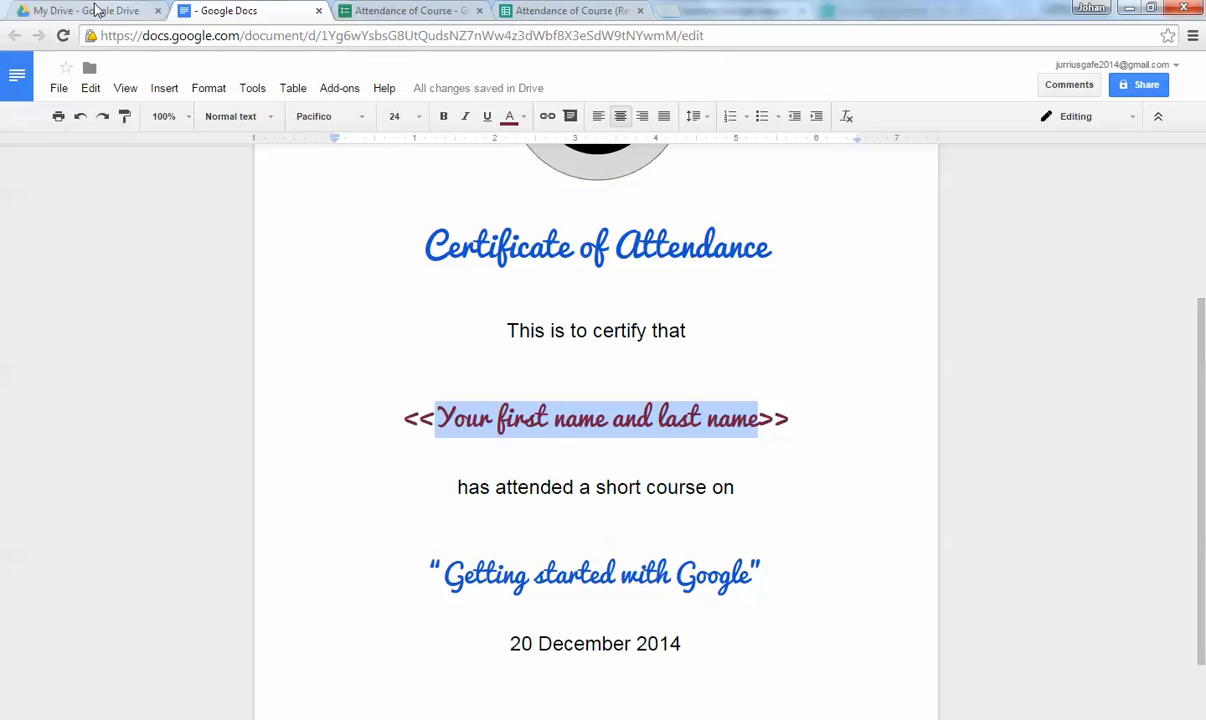
left_click(92, 10)
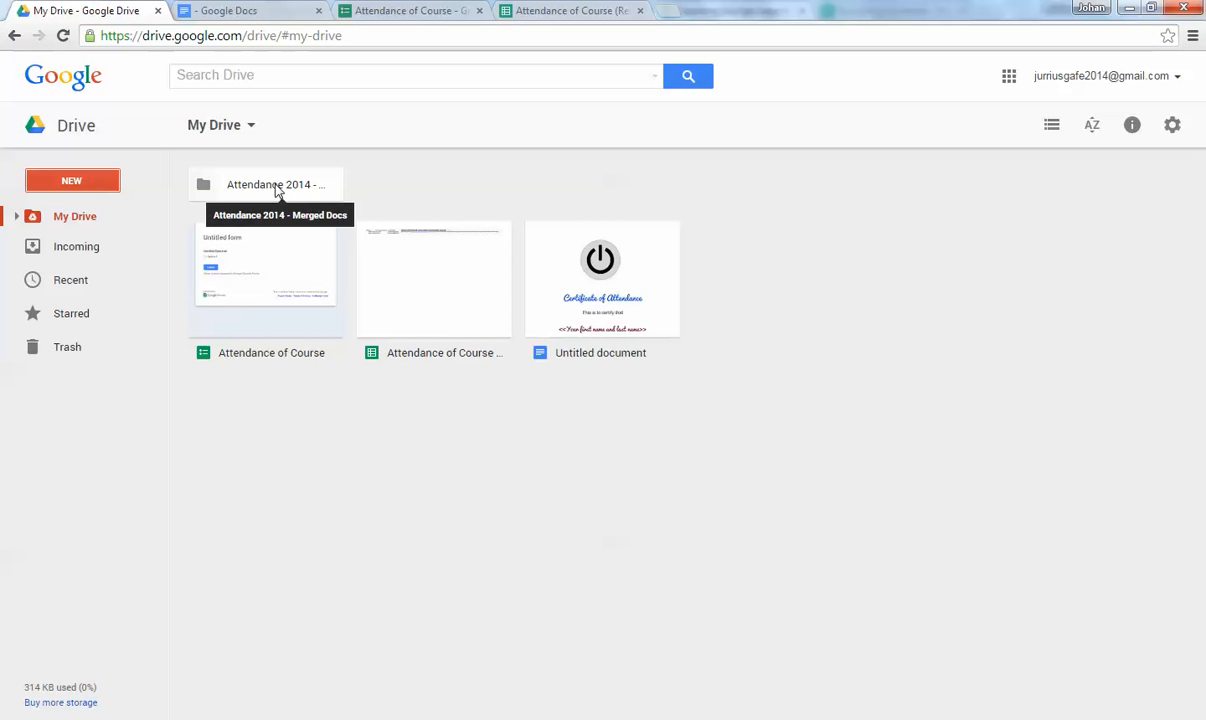
left_click(405, 10)
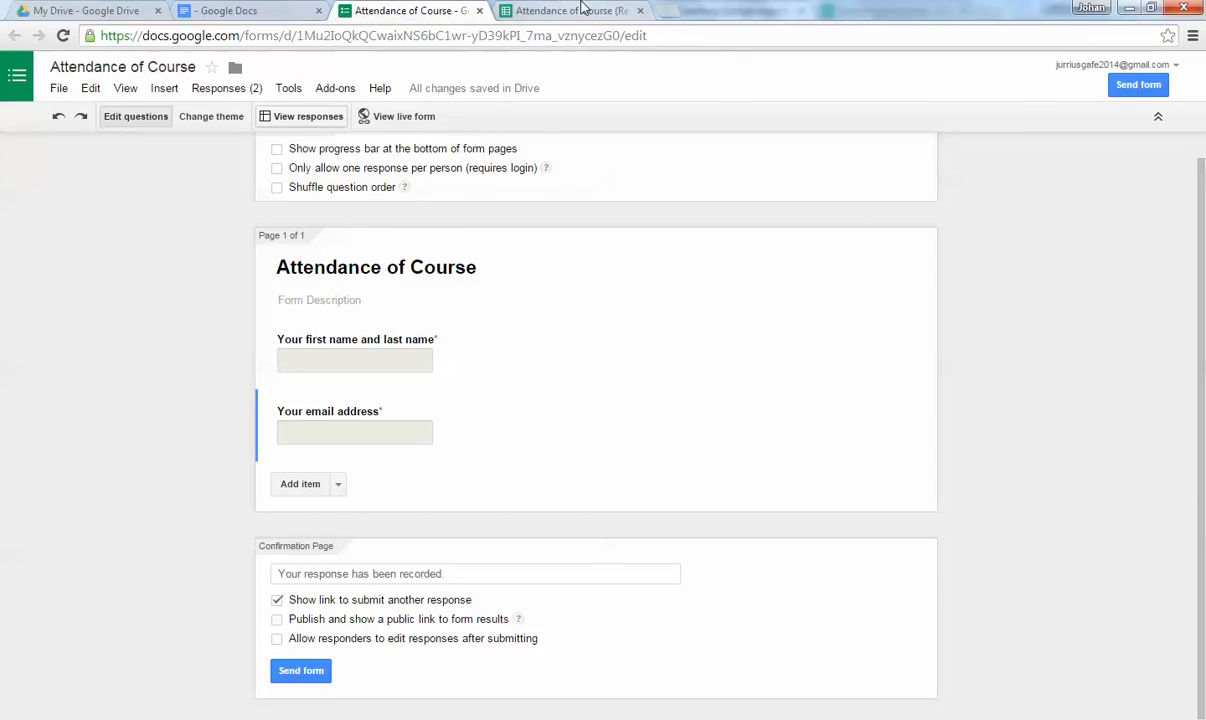
left_click(583, 8)
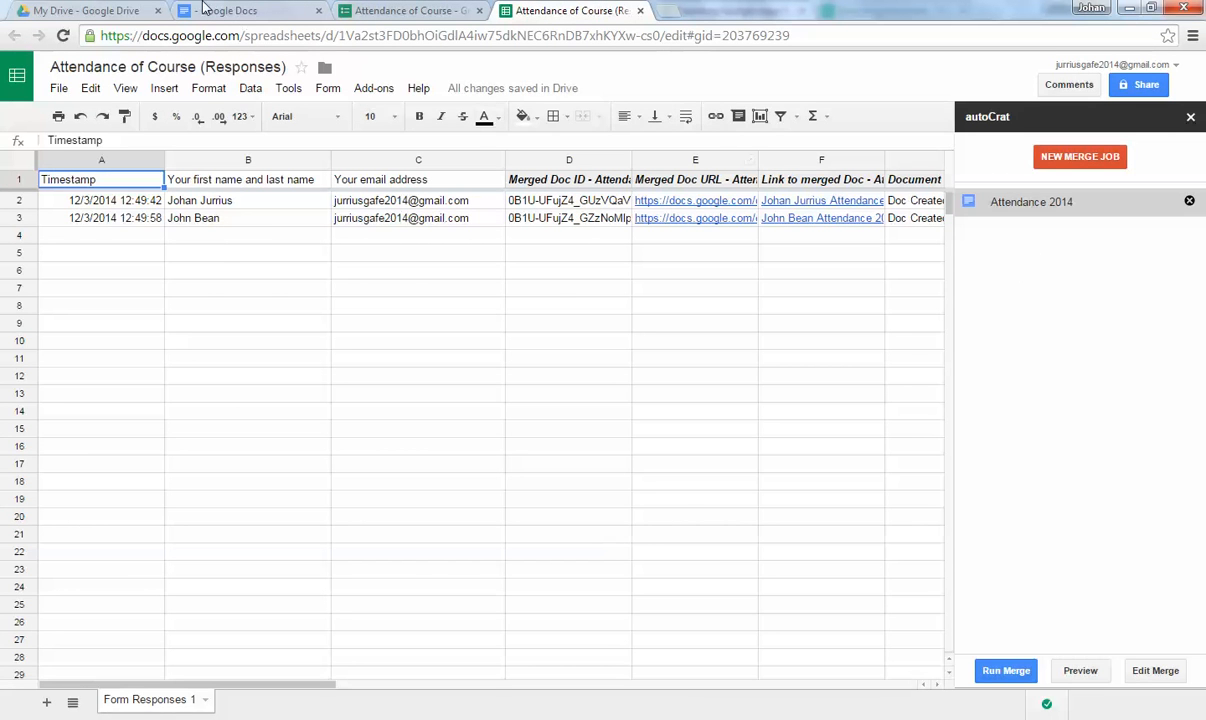
left_click(110, 10)
left_click(280, 186)
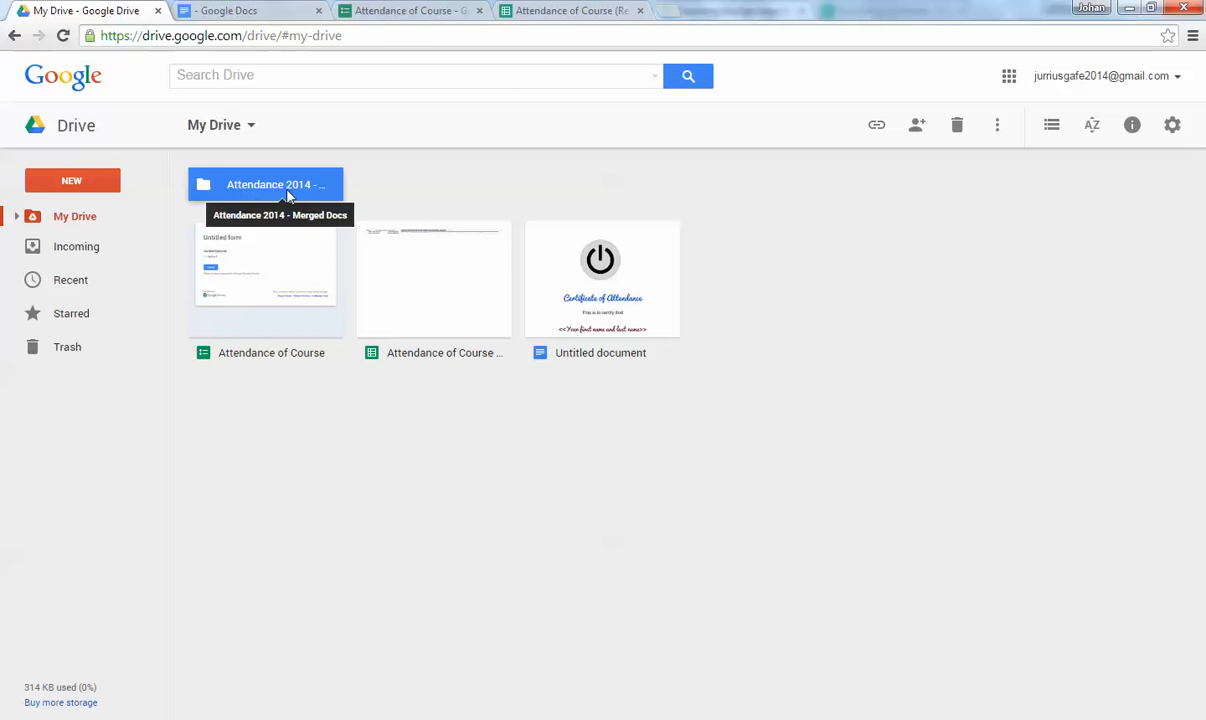
double_click(287, 192)
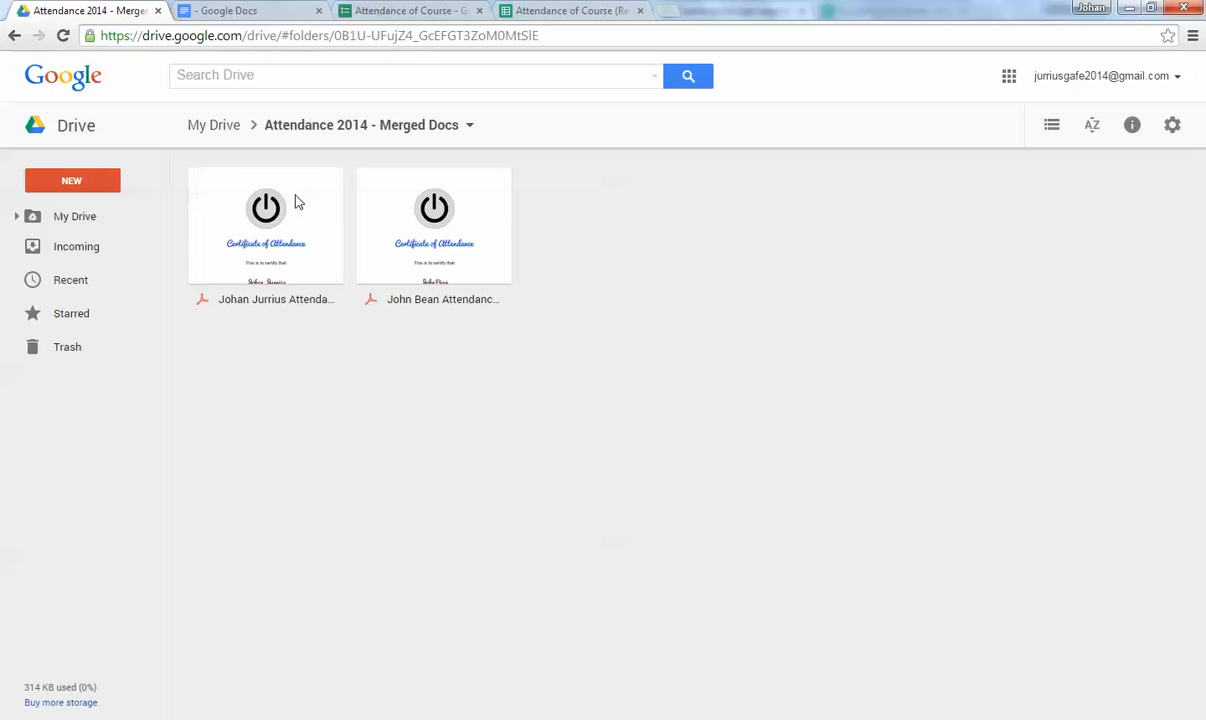